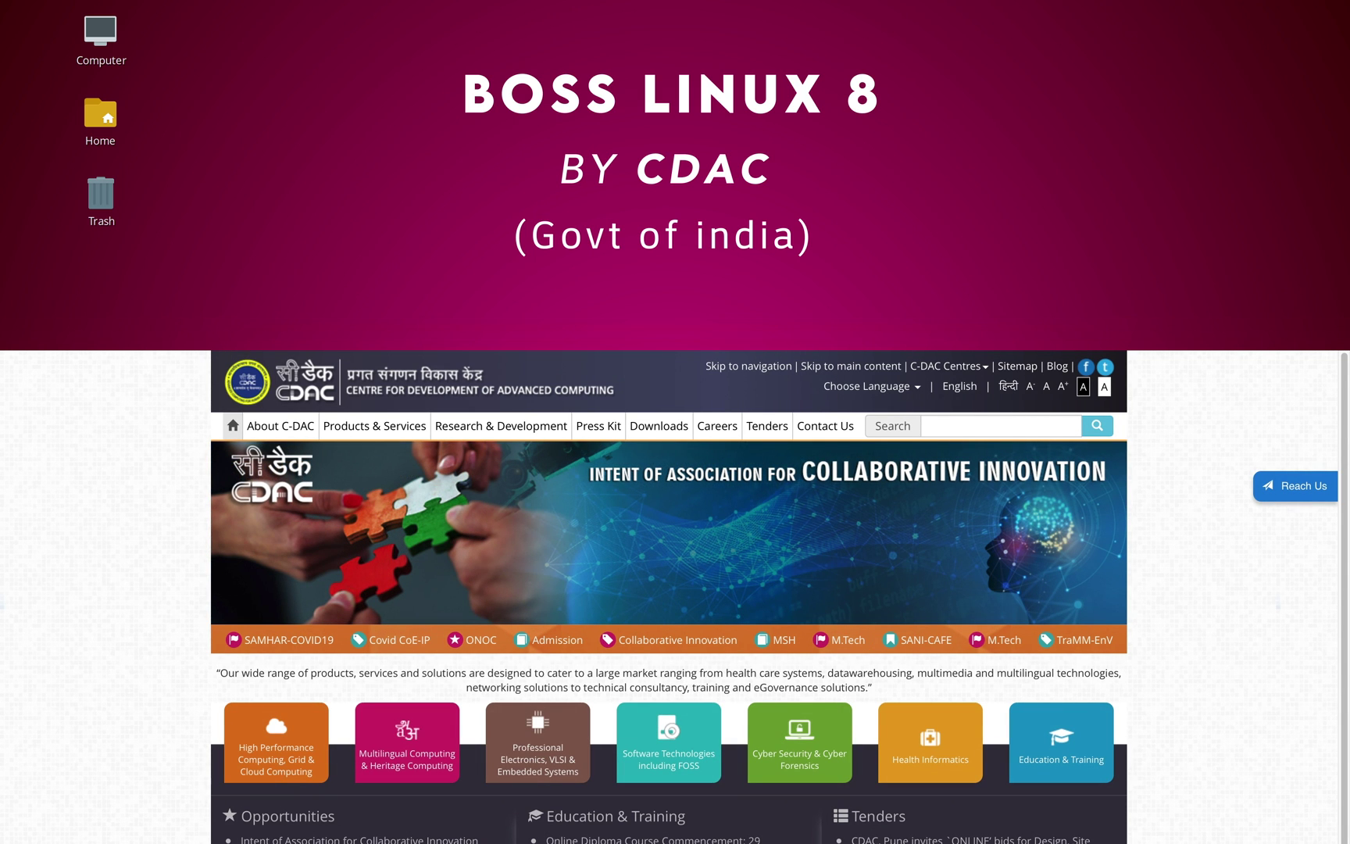
Step: Go to the C-DAC website's Products & Services page from the top navigation bar
left_click(392, 428)
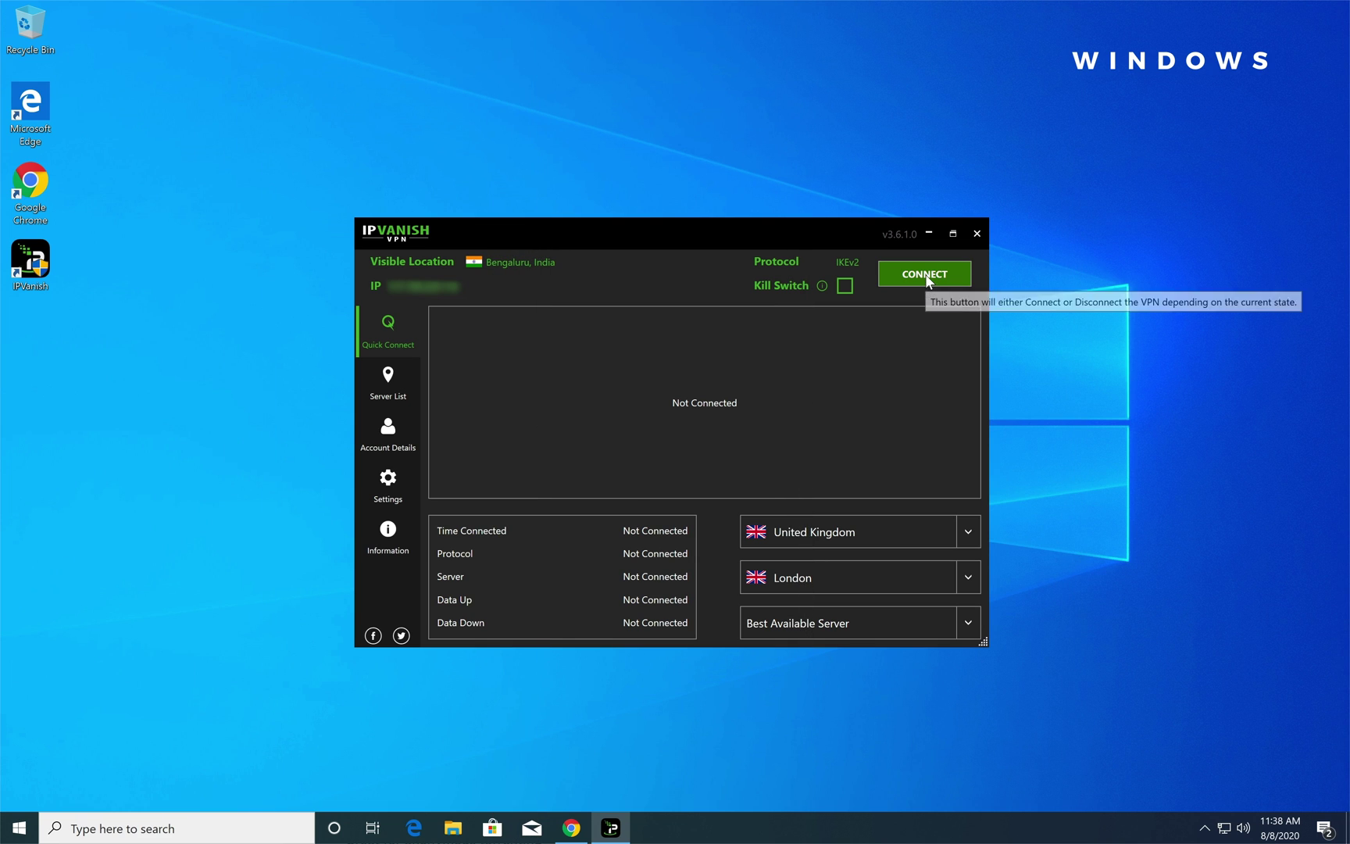
Step: Connect IPVanish to a United Kingdom server and switch on the Linux UK-London VPN
left_click(925, 275)
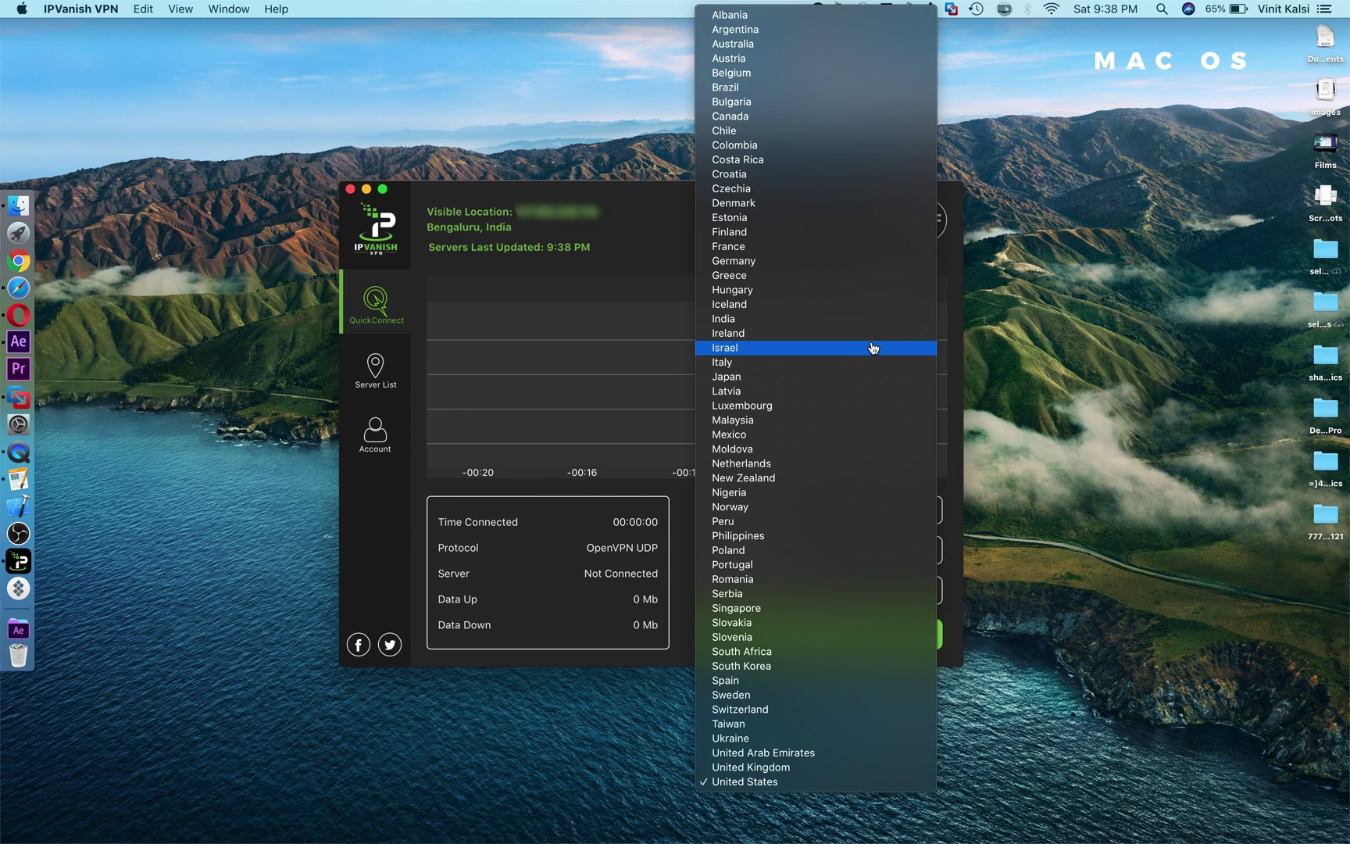
left_click(749, 767)
left_click(812, 552)
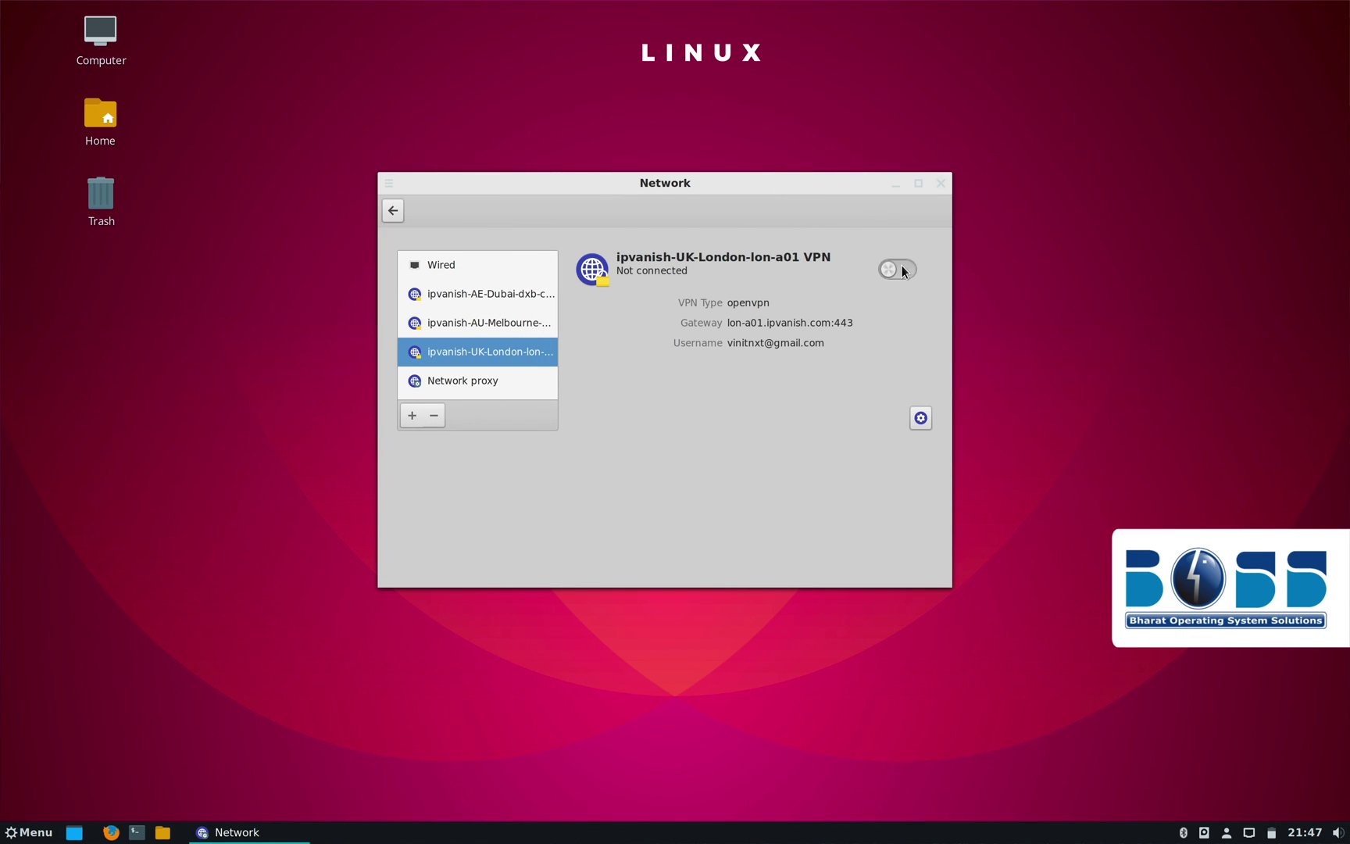
left_click(899, 270)
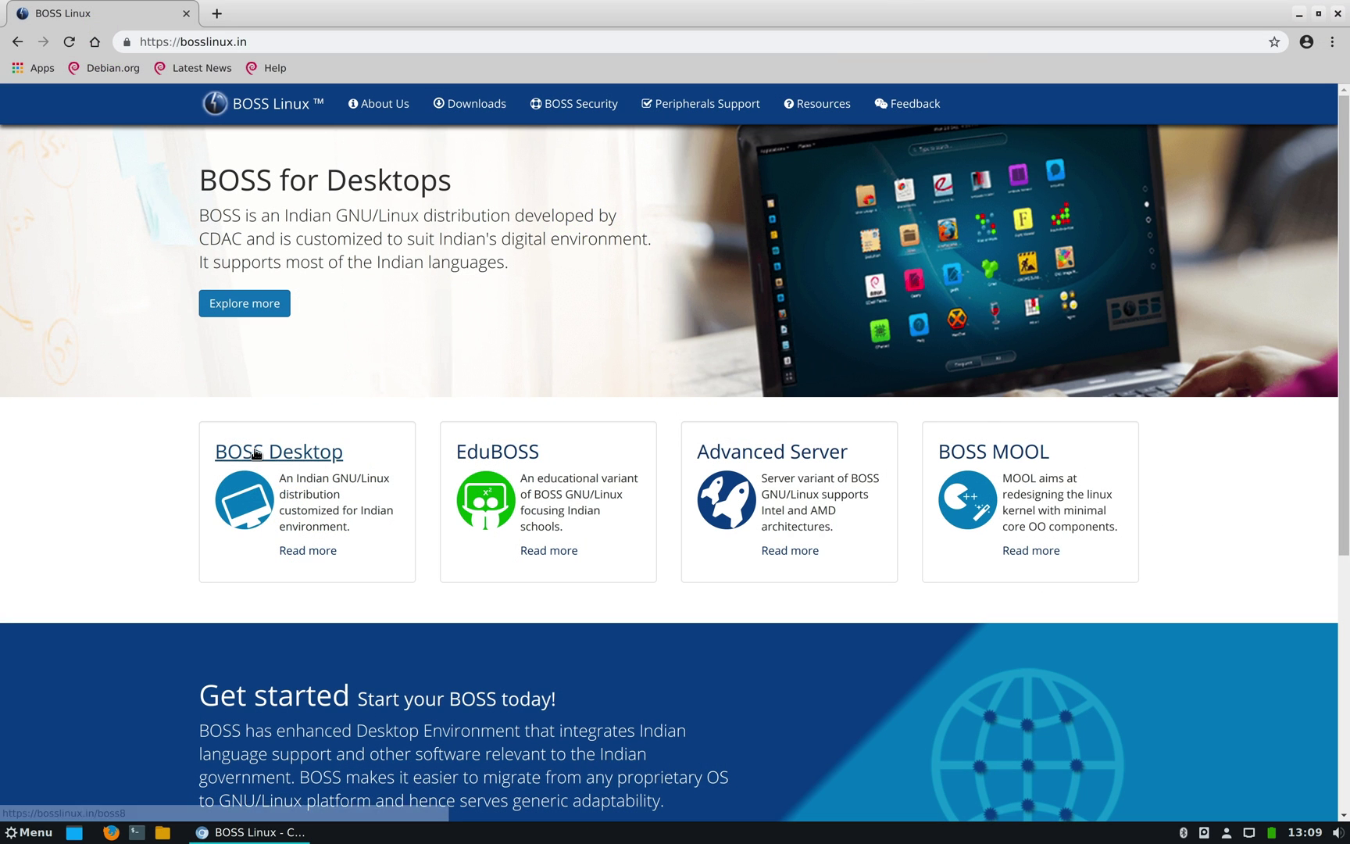
Step: Start the BOSS ISO download from the home page, then cancel the BOSS 7.0 download
scroll(218, 656, "down", 5)
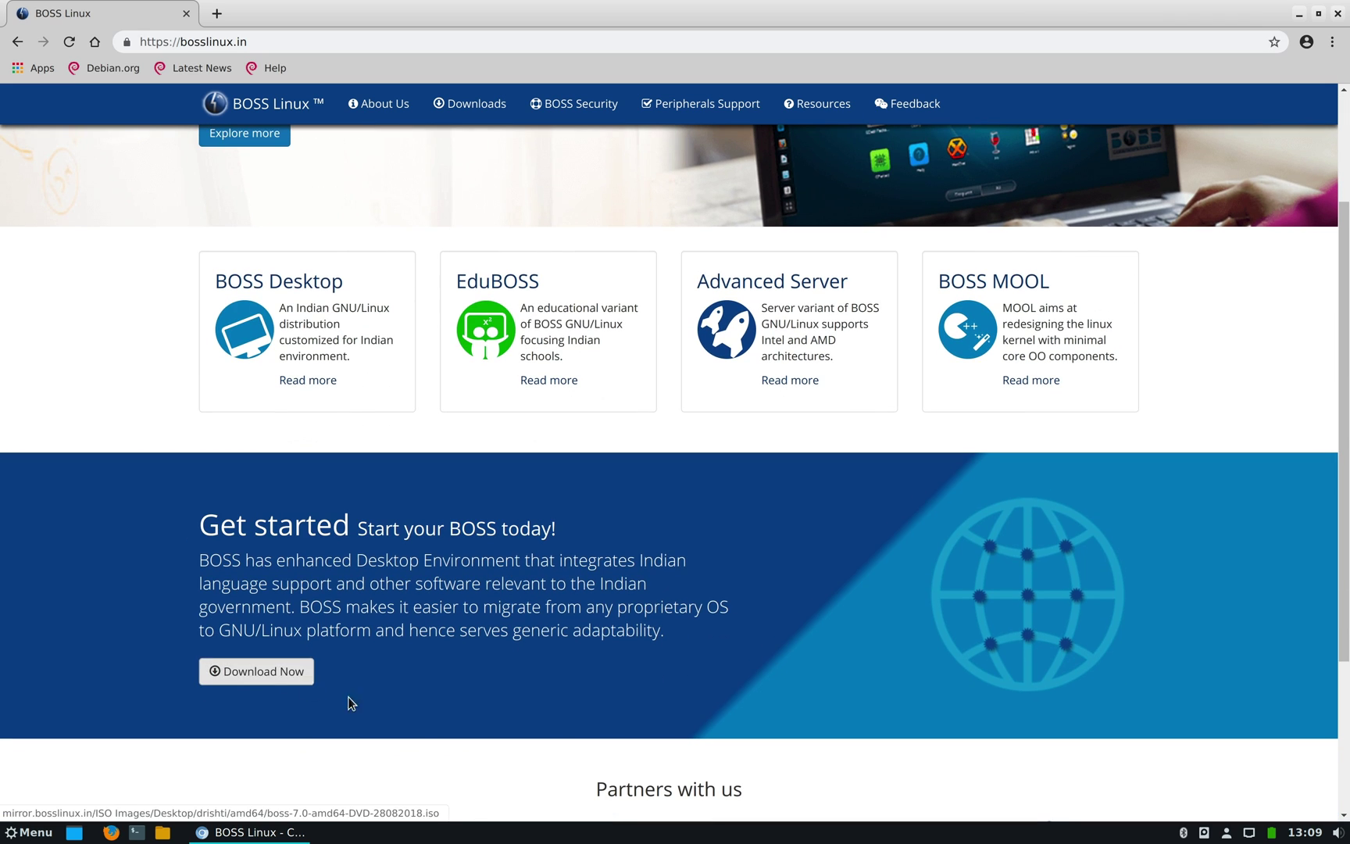
left_click(260, 675)
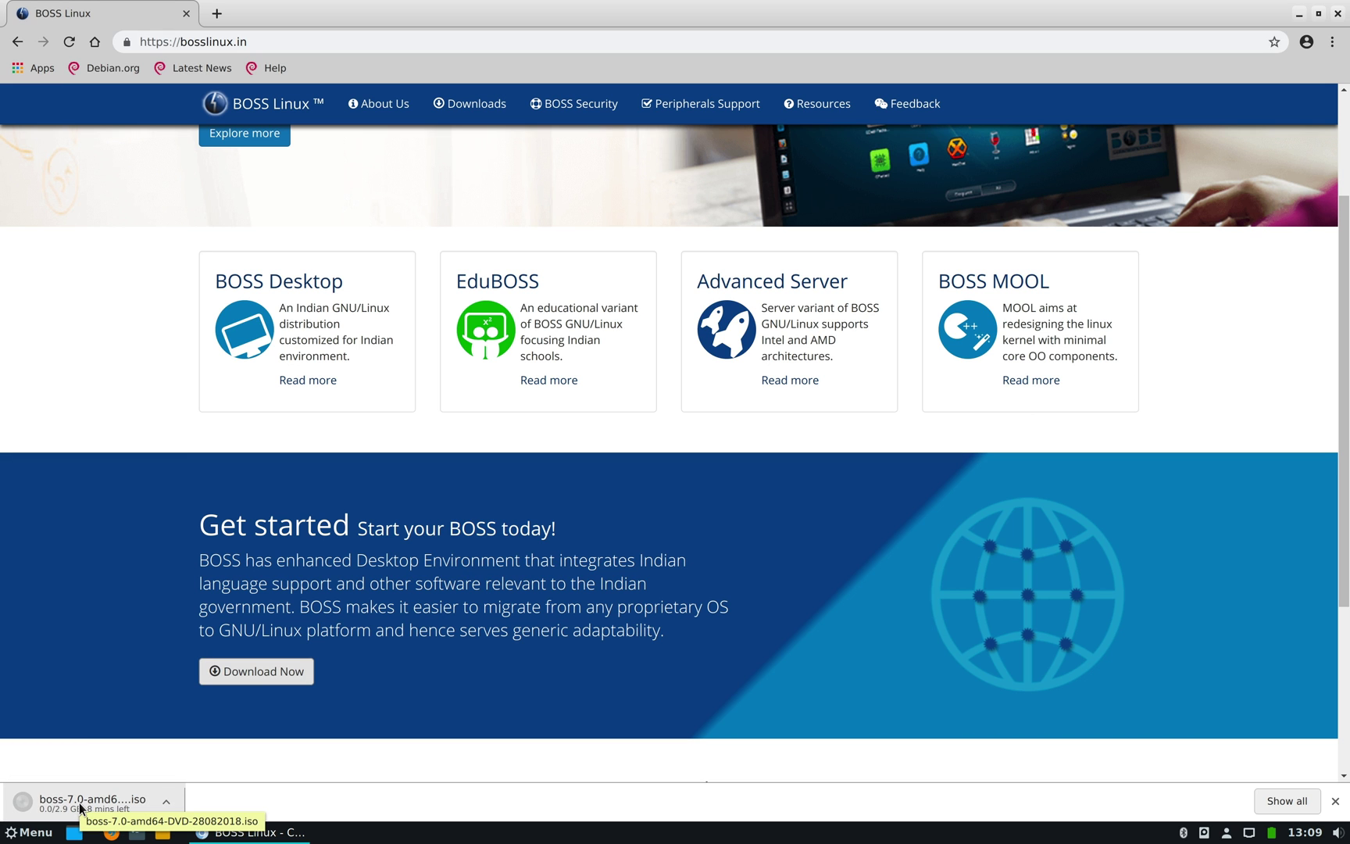
left_click(166, 801)
Step: Go to the bosslinux.in Downloads page and start the BOSS 8 ISO download
left_click(55, 770)
scroll(476, 391, "up", 3)
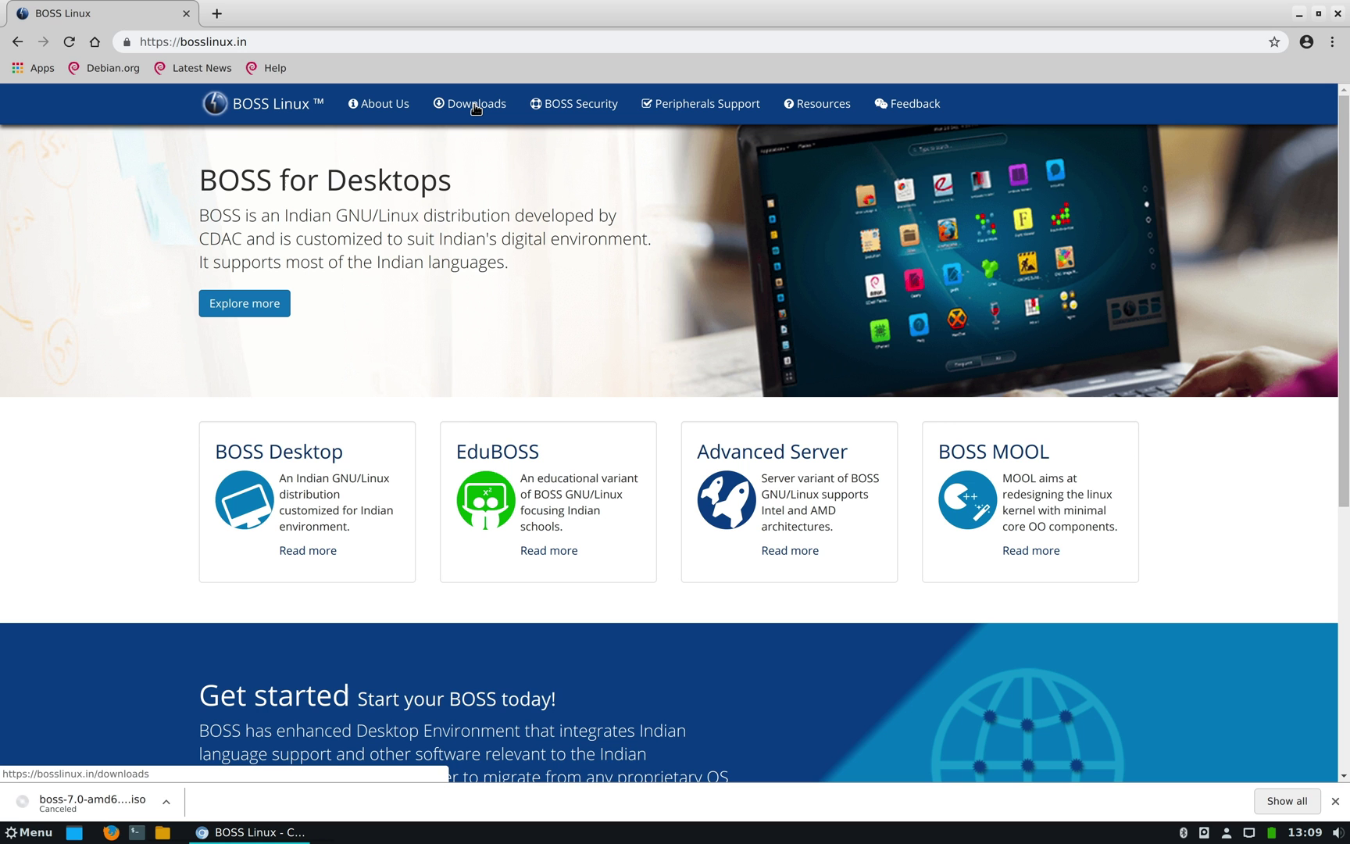
left_click(475, 105)
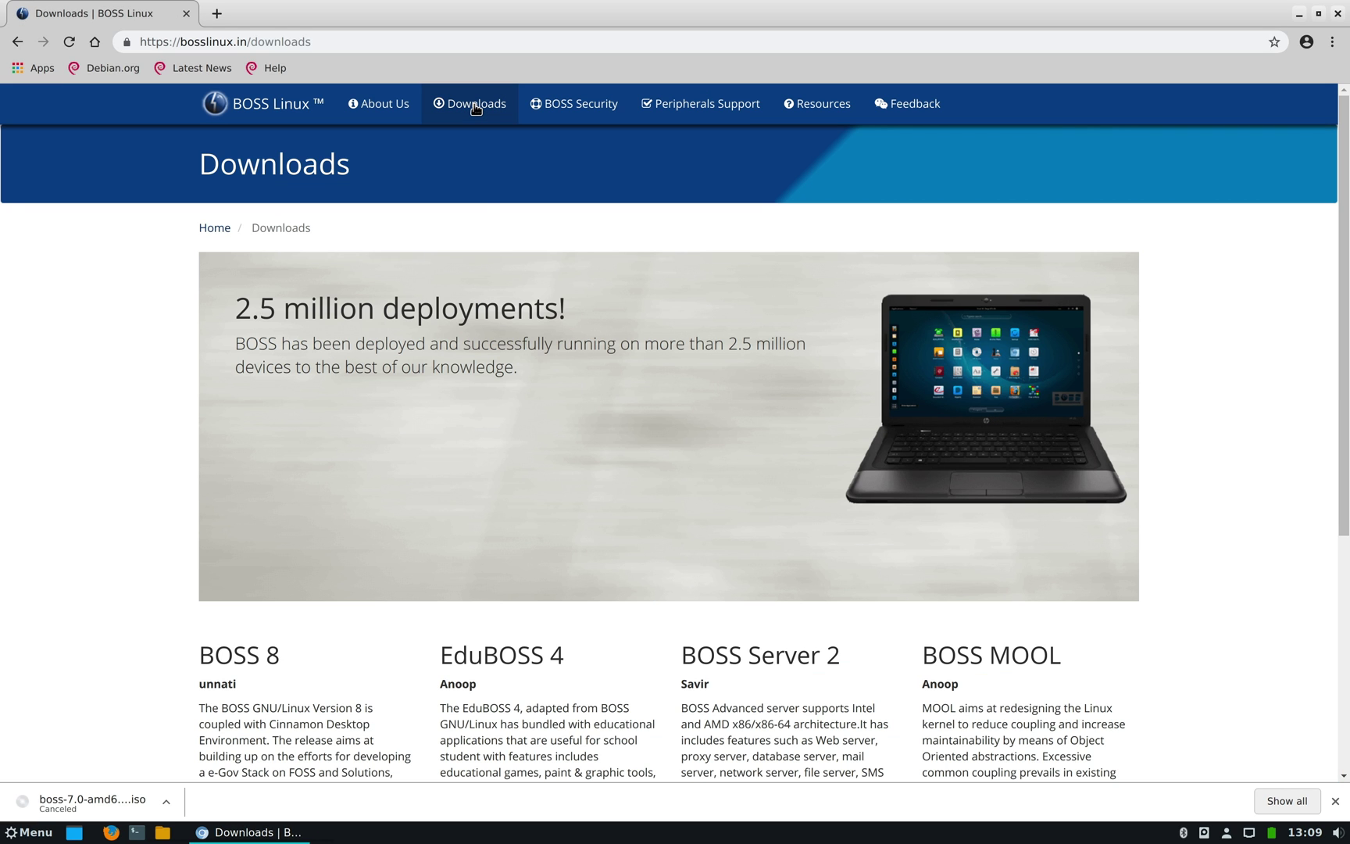
scroll(521, 472, "down", 5)
left_click(240, 511)
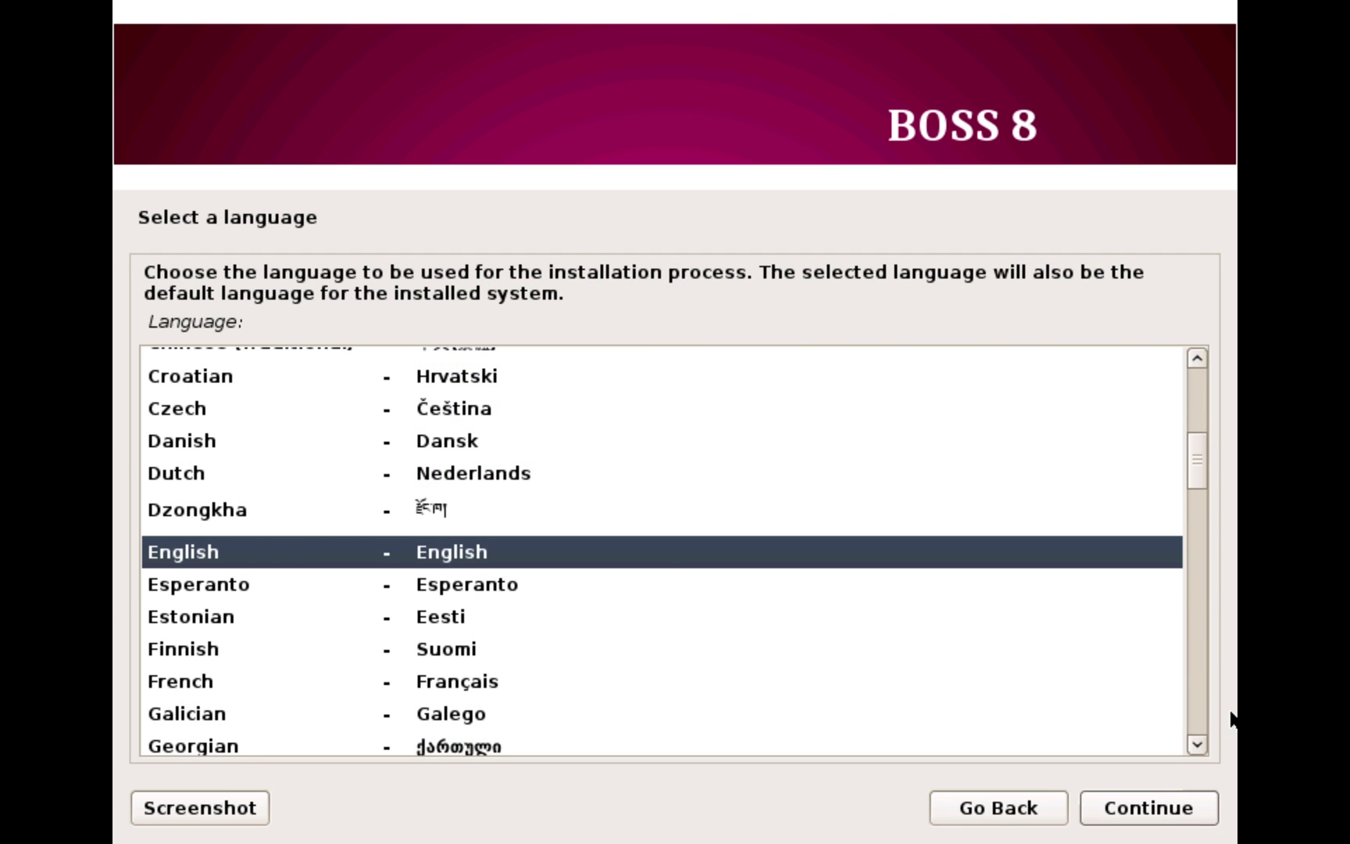
Step: Choose English as the installer language and accept the American English keyboard layout
key("Return")
key("Return")
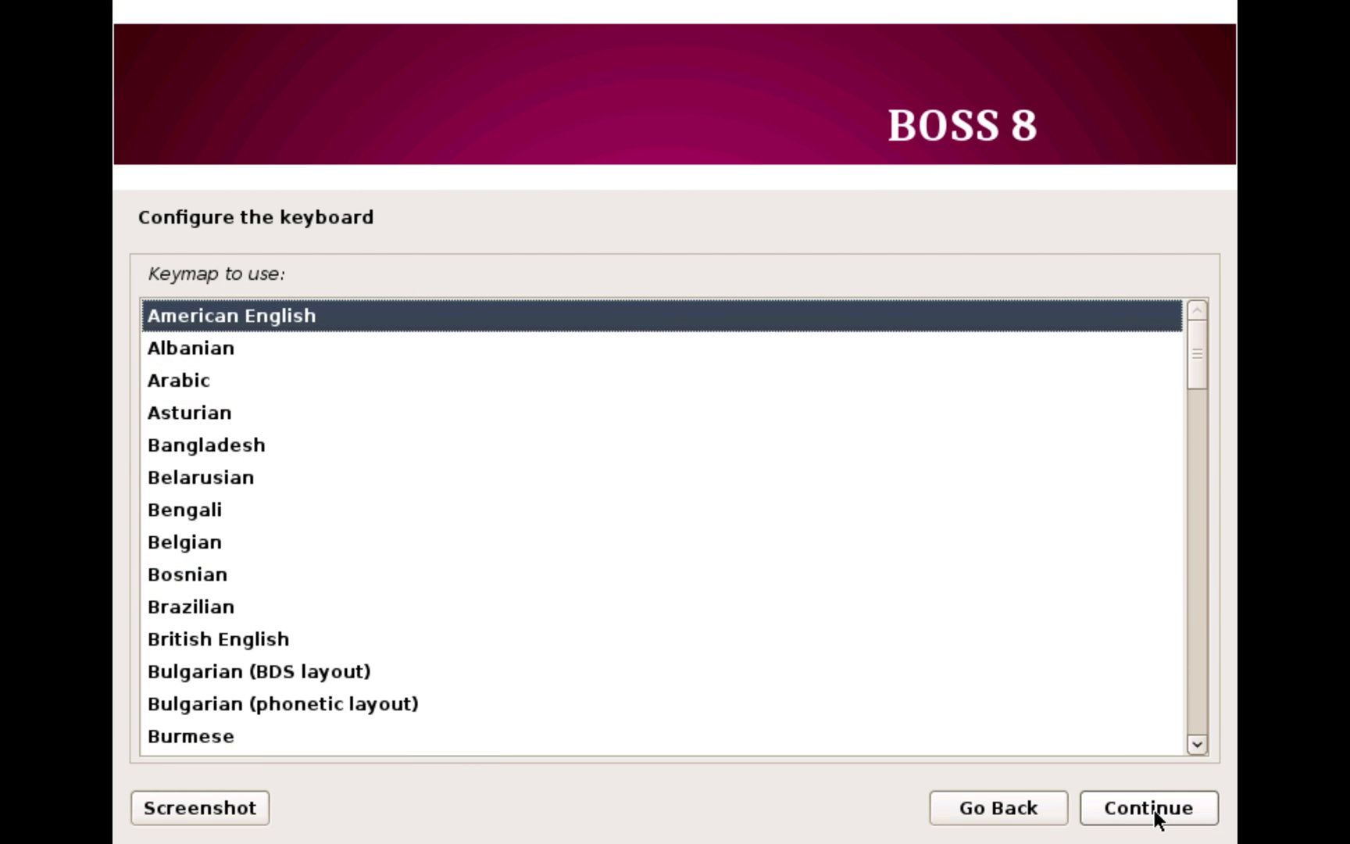
left_click(1154, 809)
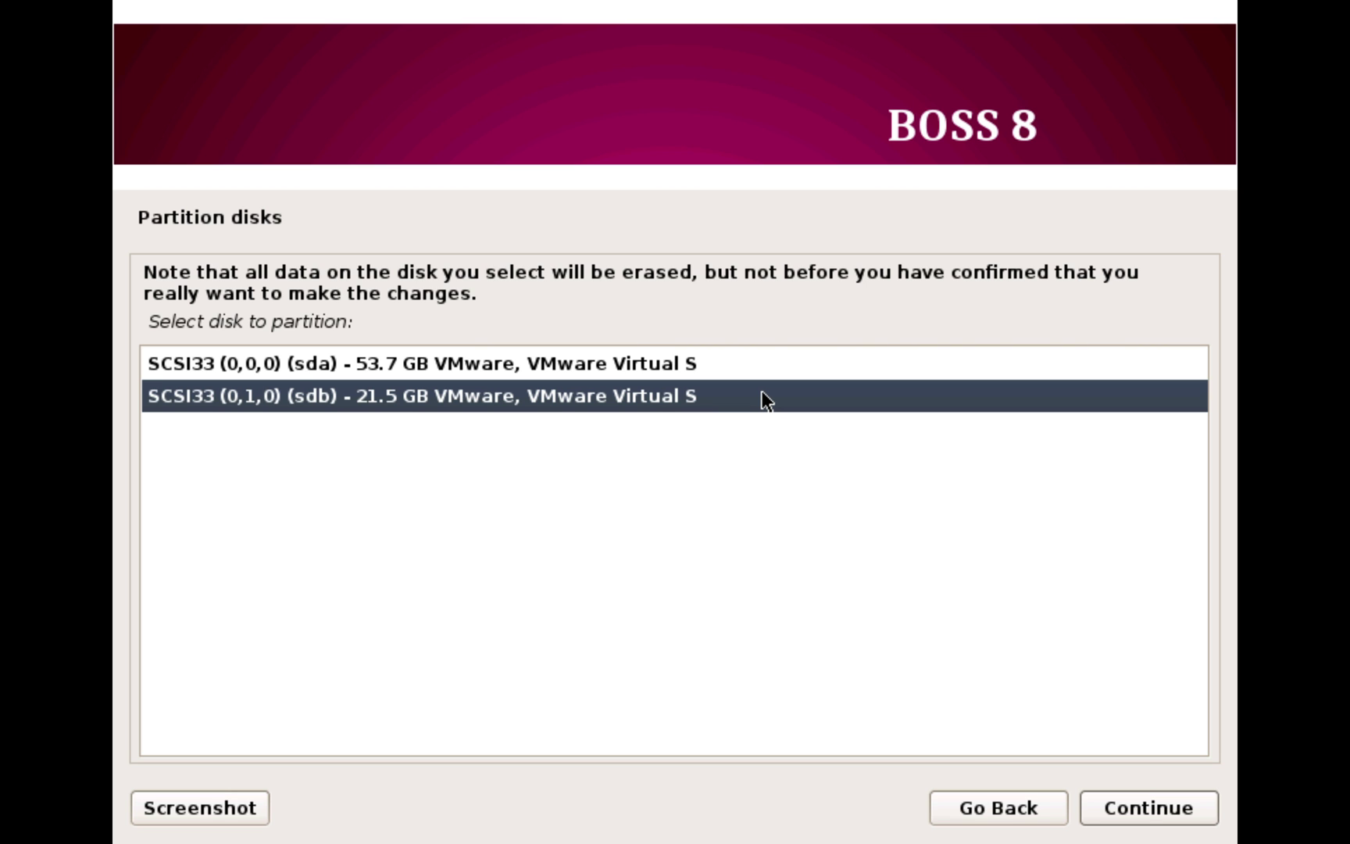
Step: Partition the 21.5 GB sdb disk with all files in one partition and write the changes
double_click(761, 399)
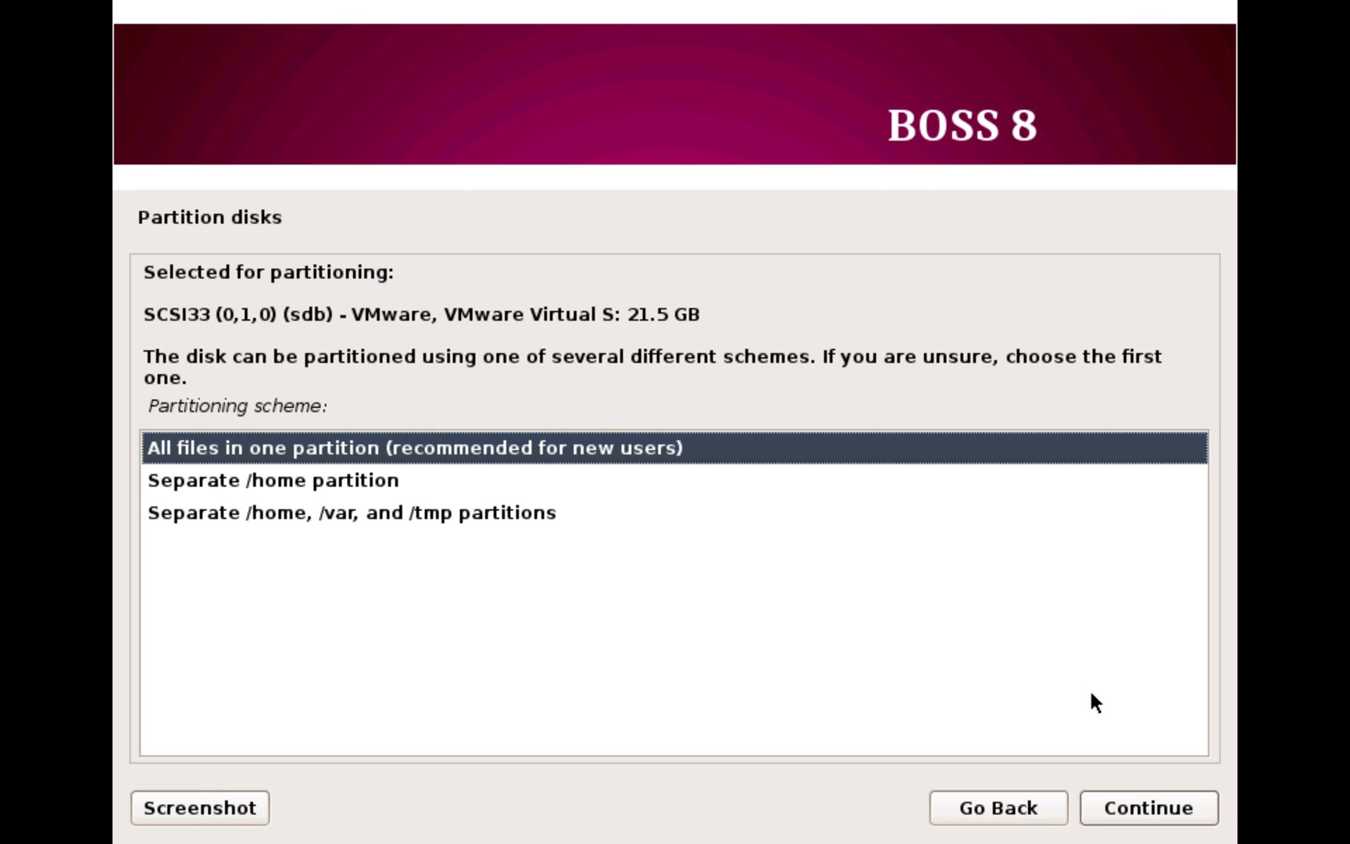
key("Return")
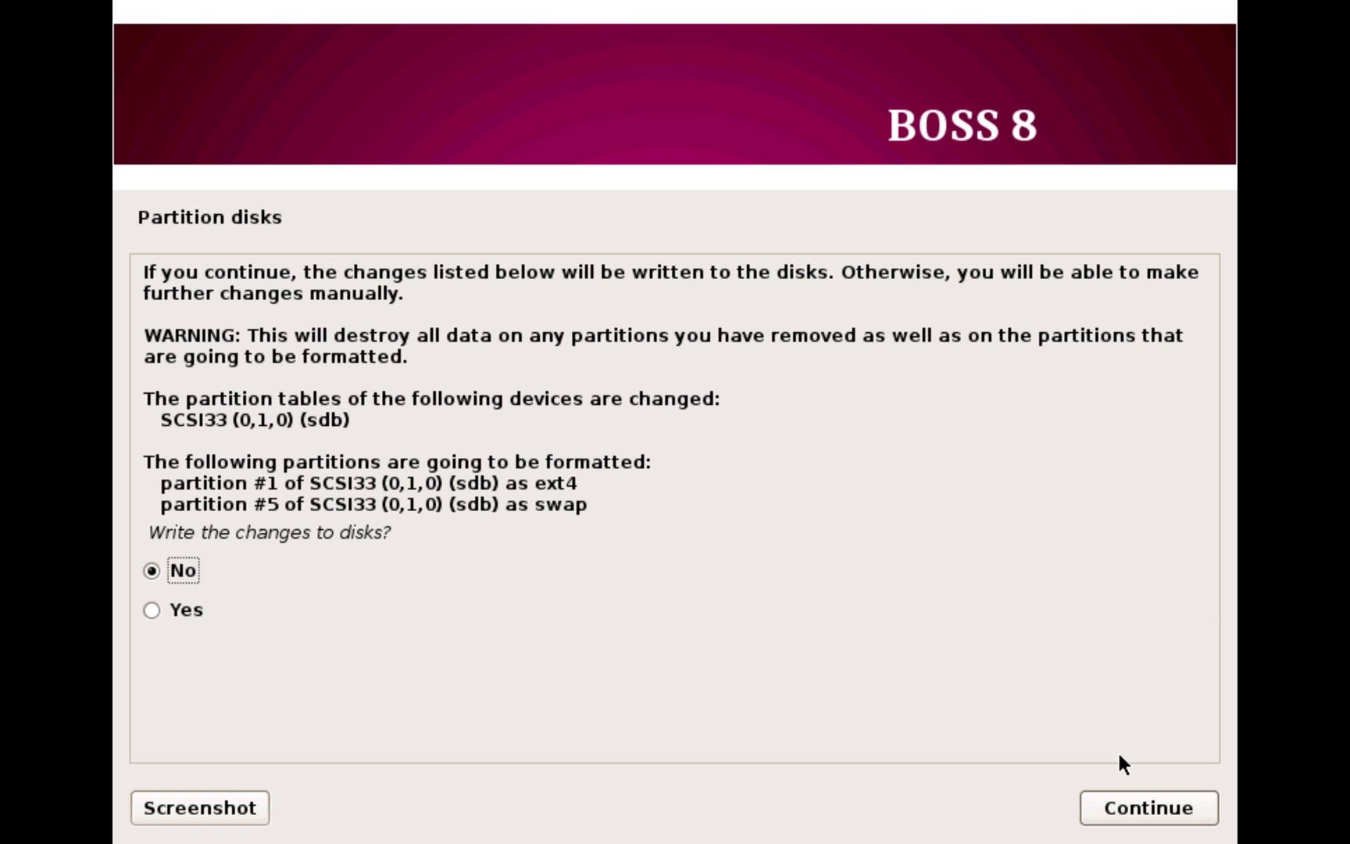
key("Down")
left_click(1199, 797)
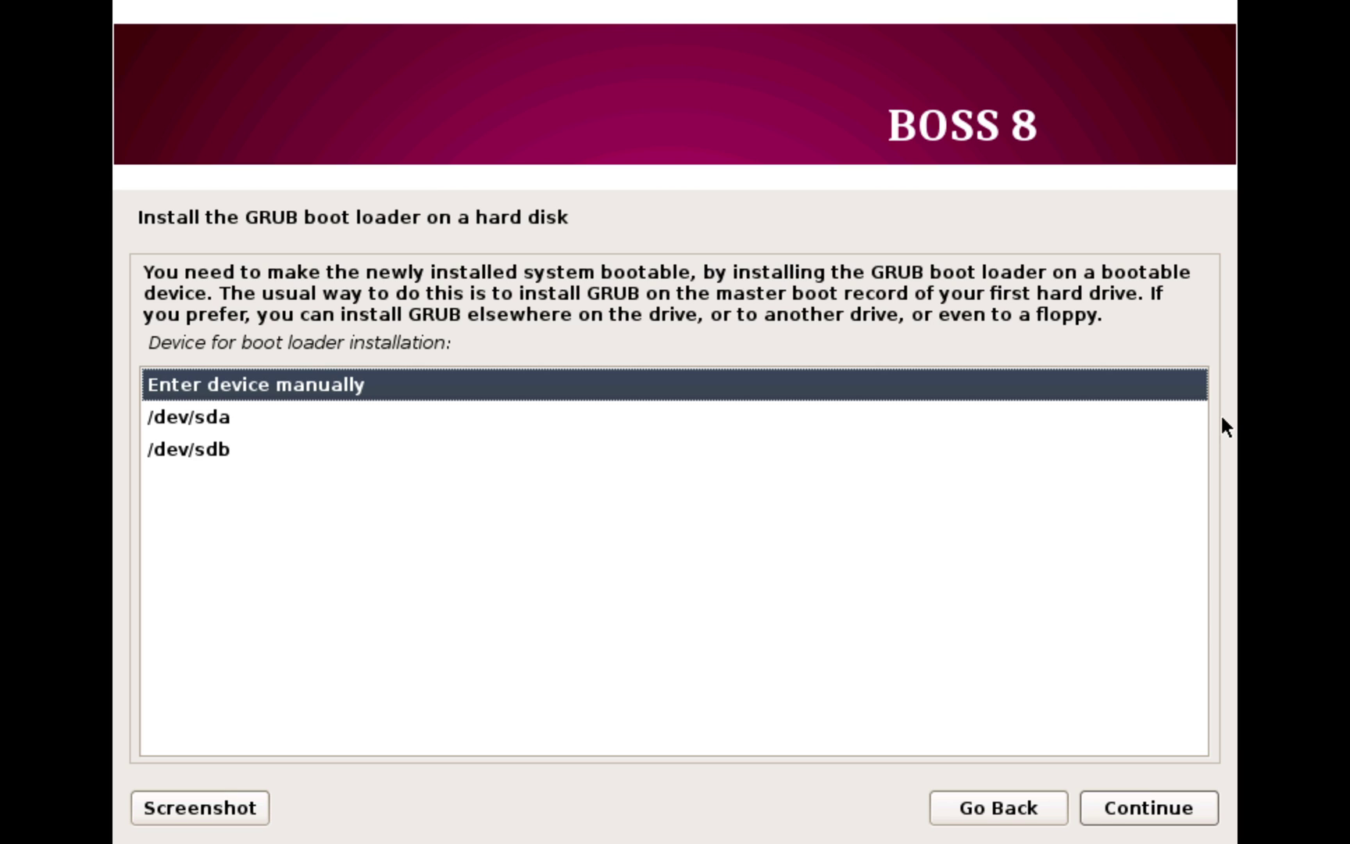
Step: Install the GRUB boot loader to /dev/sda to finish the installation
left_click(830, 432)
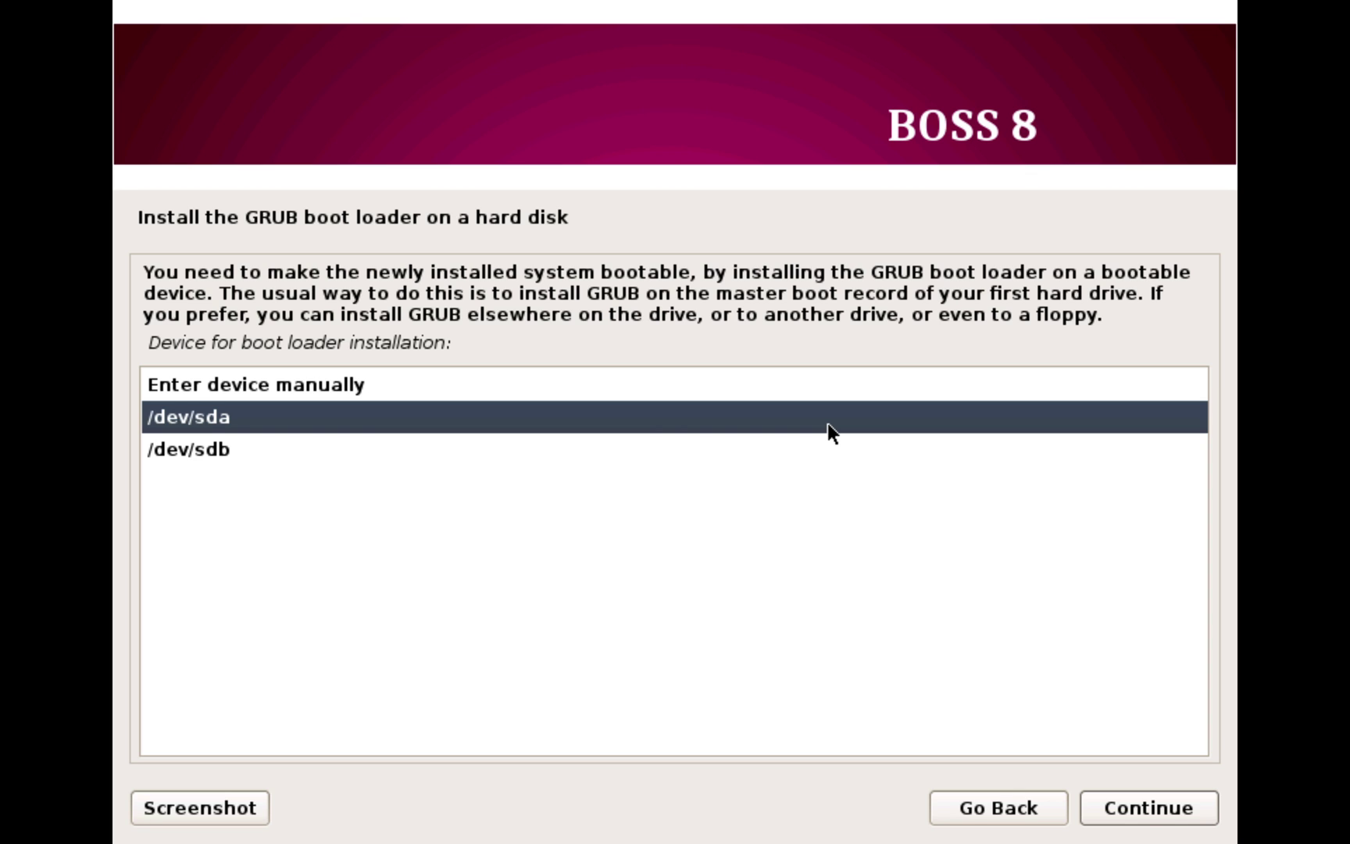
left_click(1145, 809)
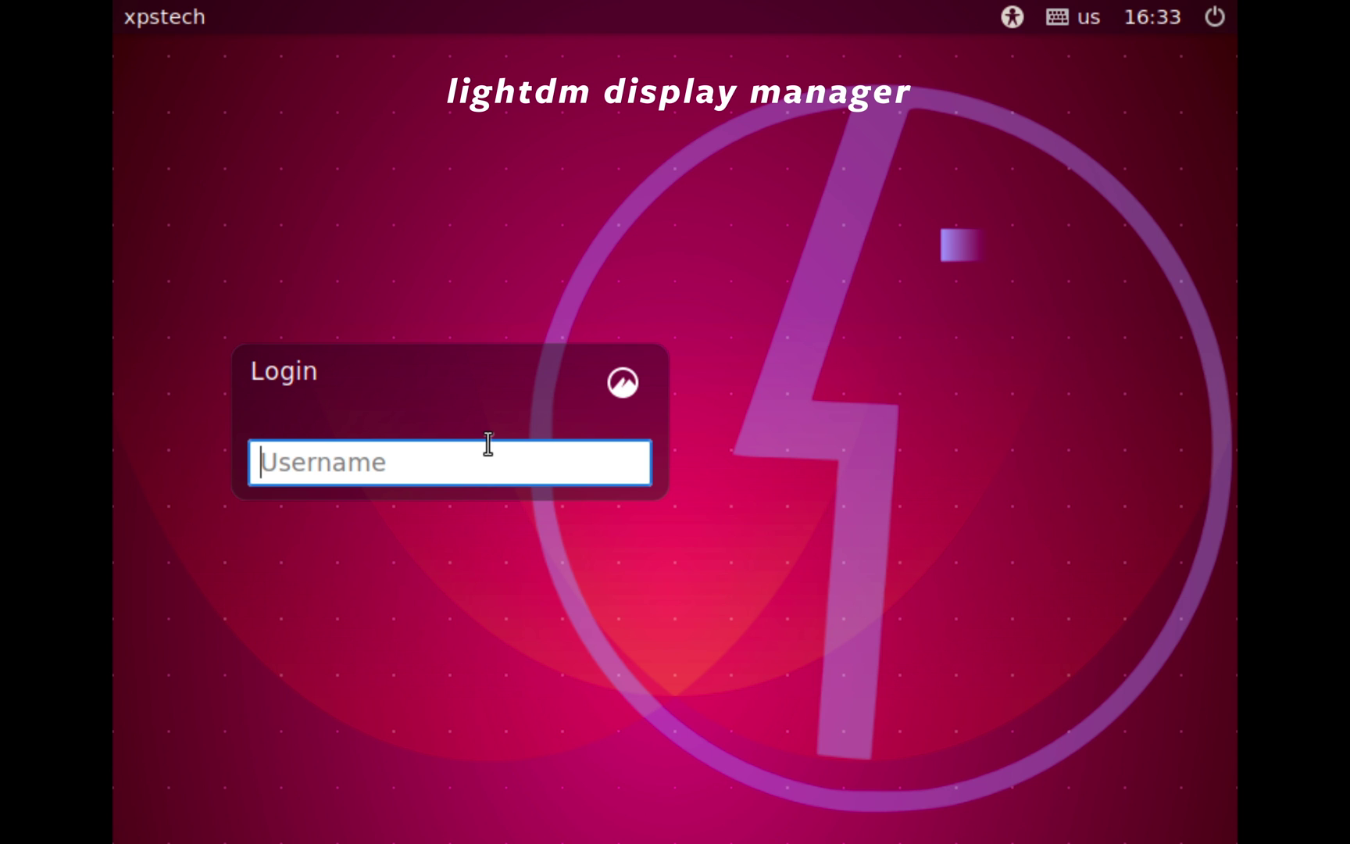
left_click(619, 380)
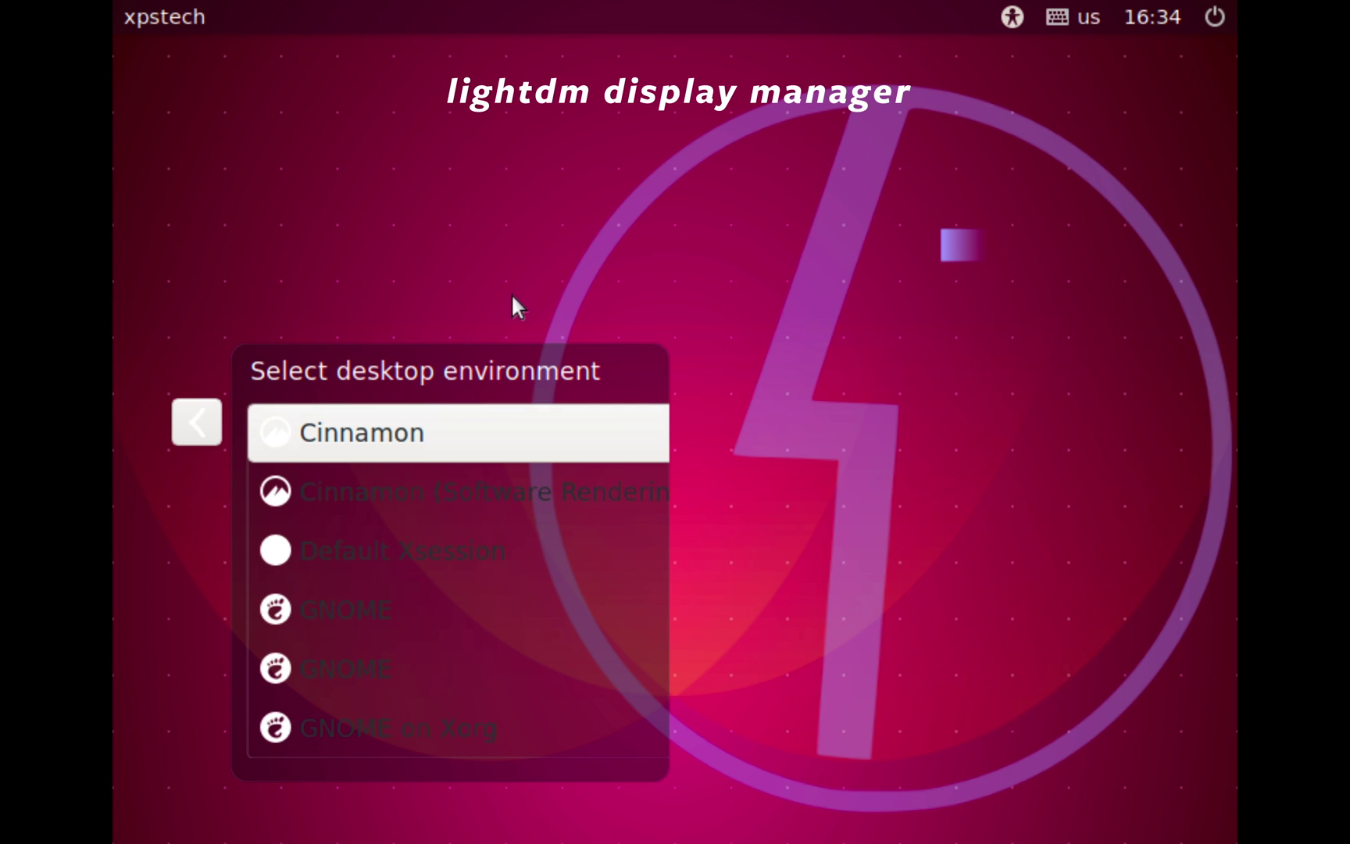
left_click(202, 414)
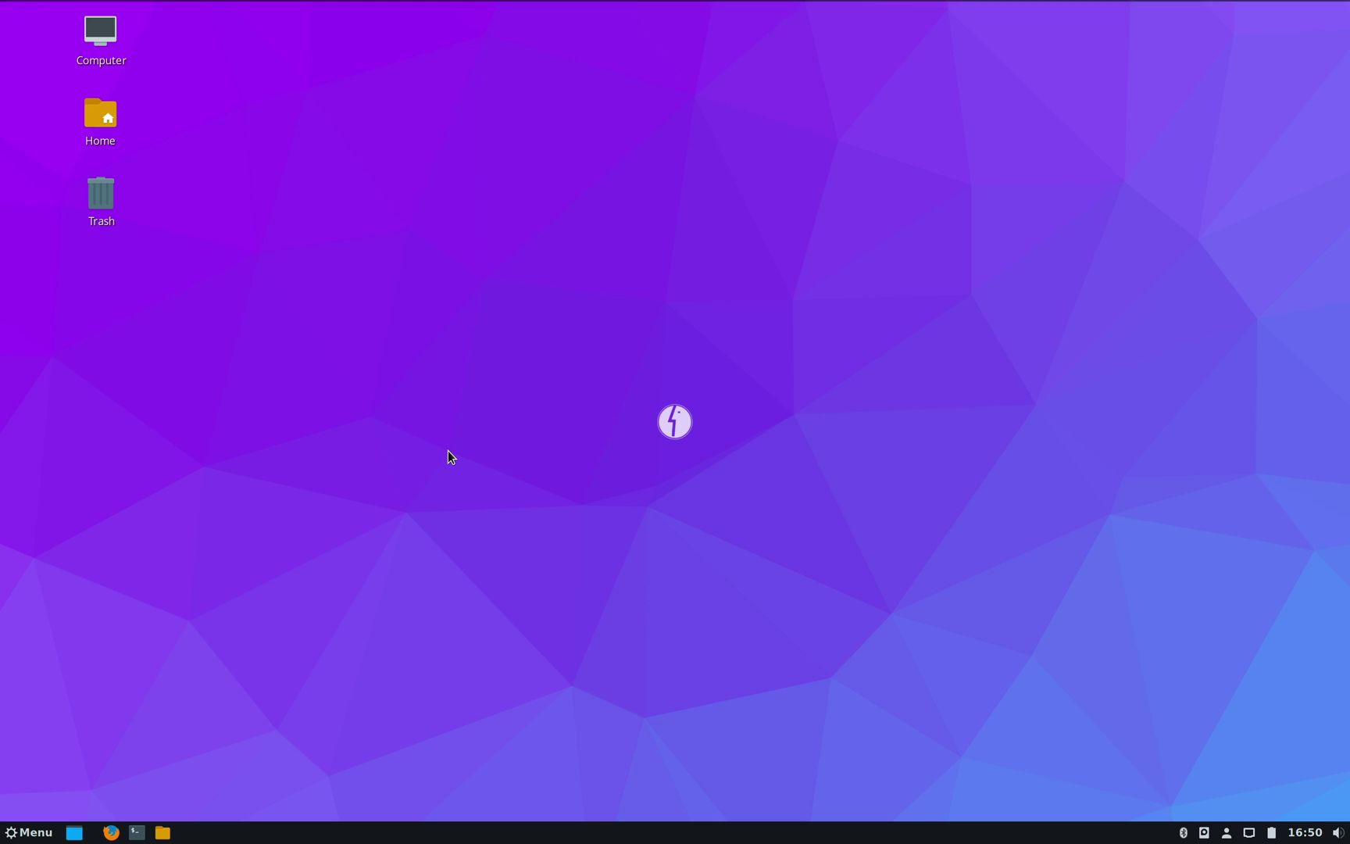
Step: Dismiss the desktop context menu and close the System Info window with Alt+F4
right_click(446, 452)
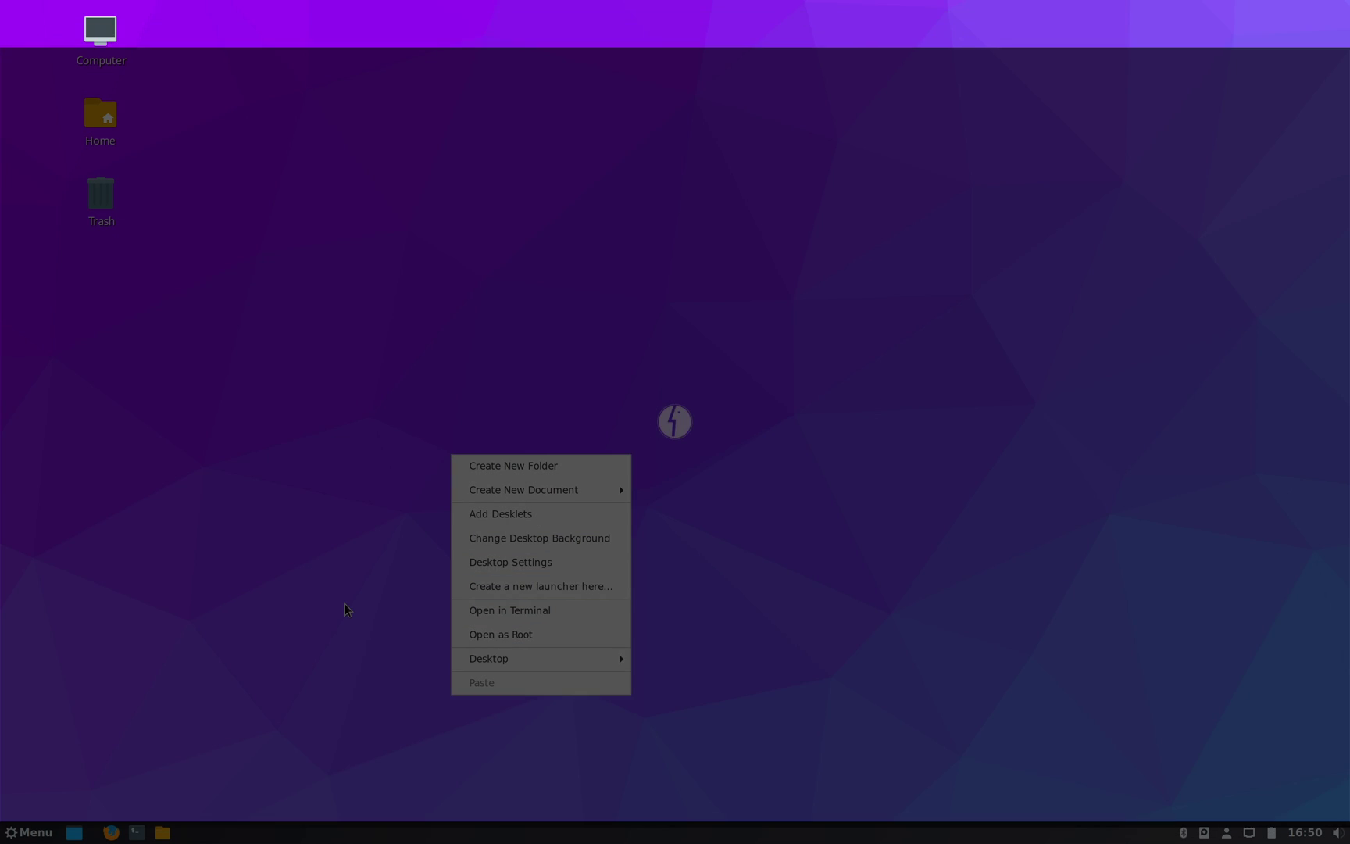
left_click(204, 553)
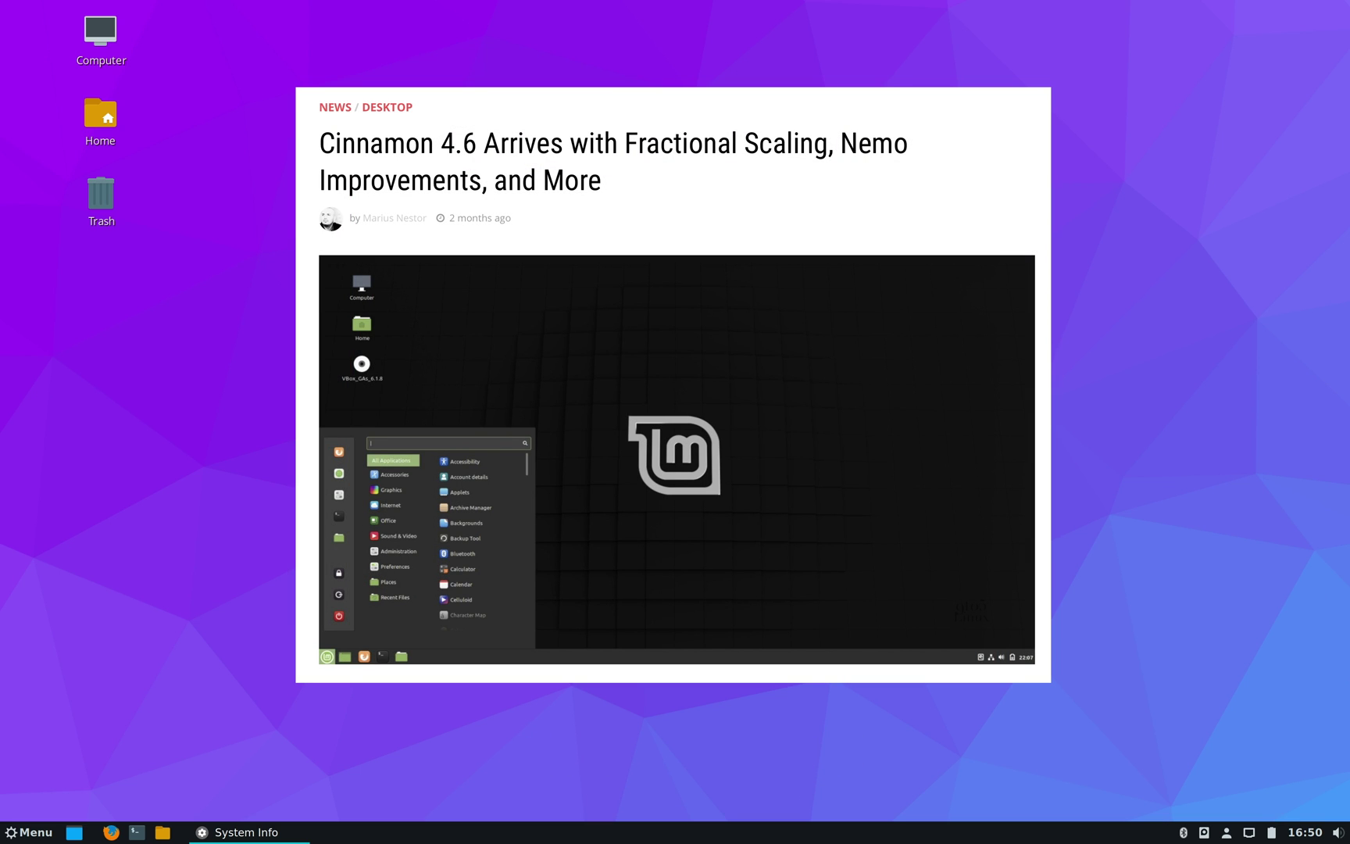
key("alt+F4")
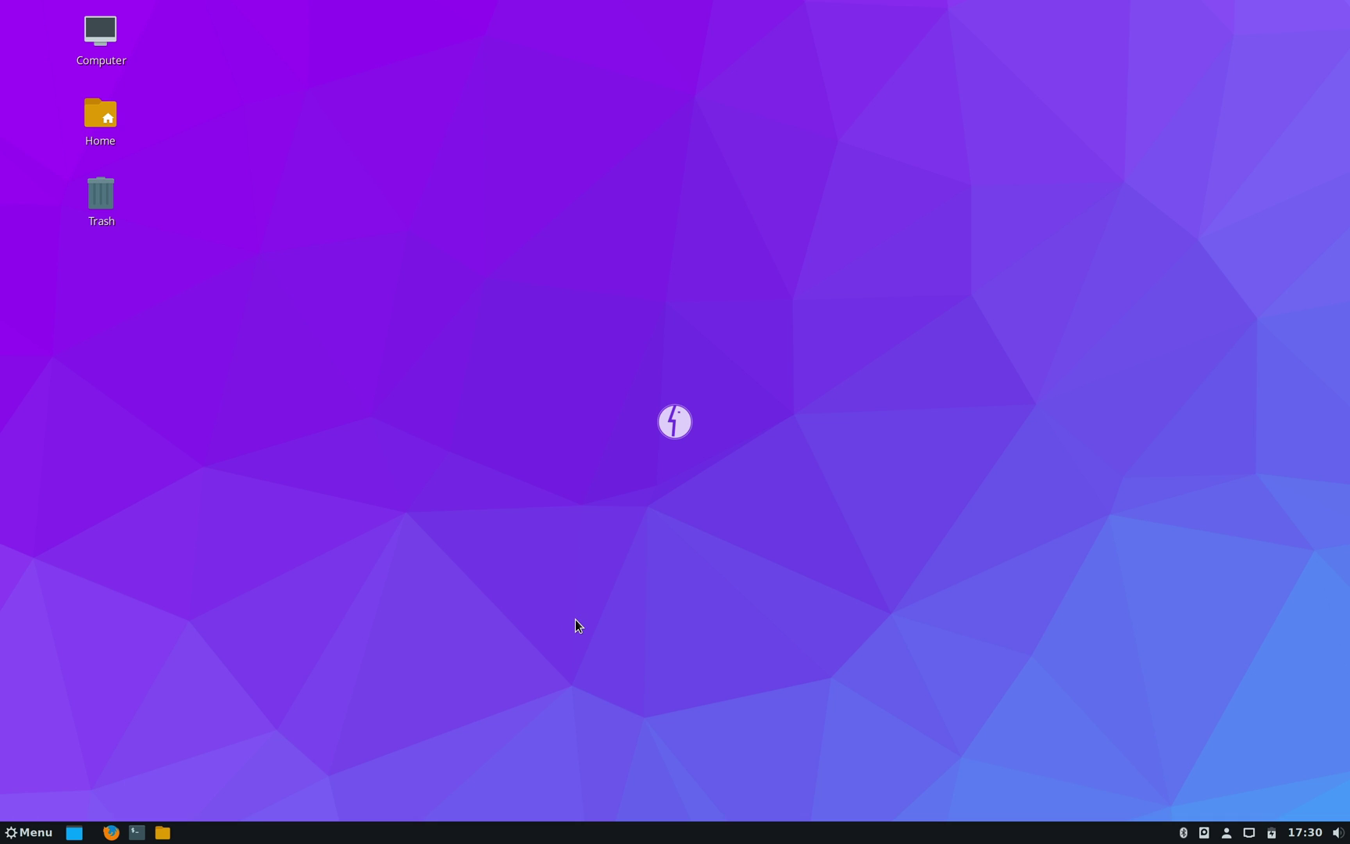
Step: Check the calendar, network and removable-device tray popups, then bring up the application menu
left_click(23, 835)
left_click(1325, 833)
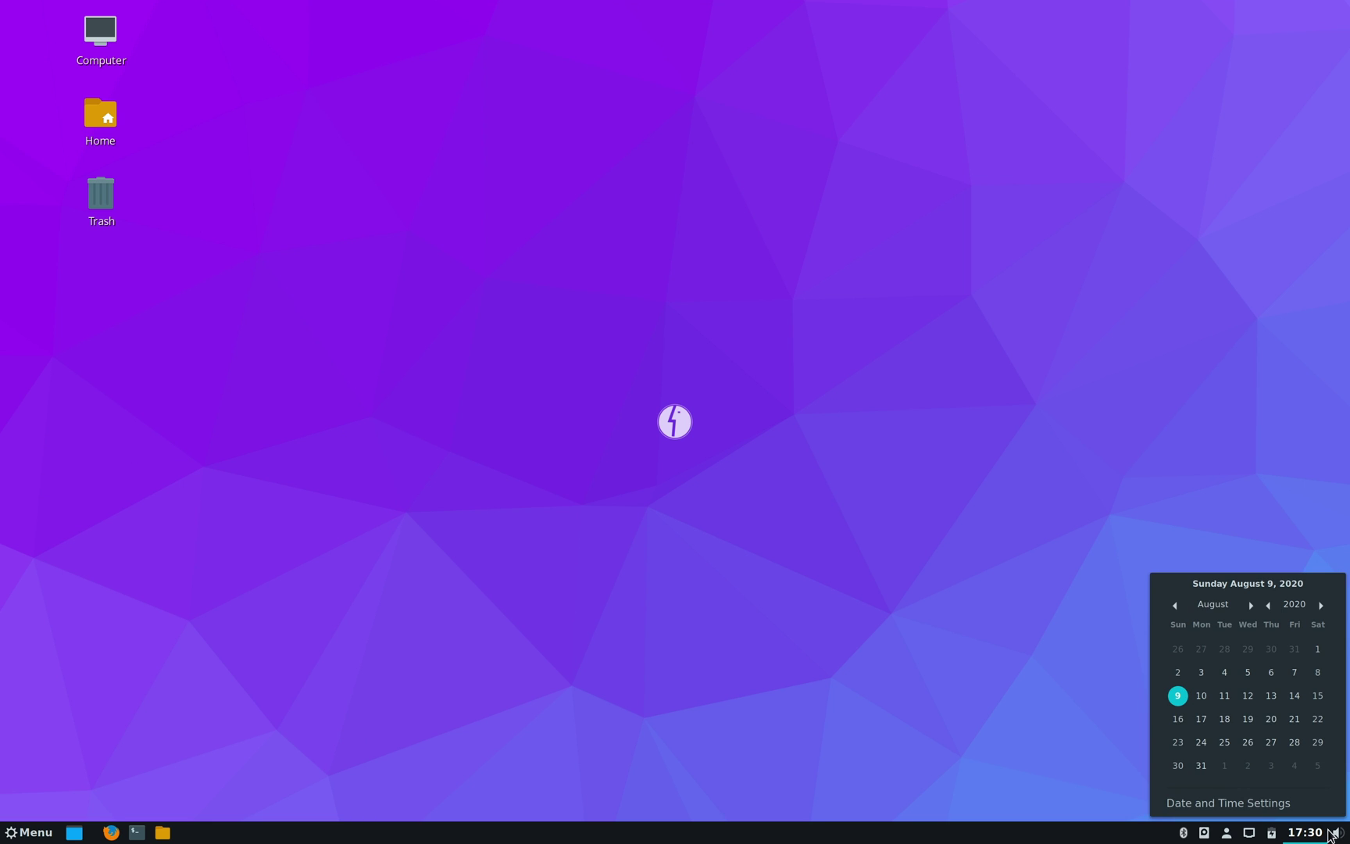
left_click(1328, 833)
left_click(1248, 832)
left_click(1226, 834)
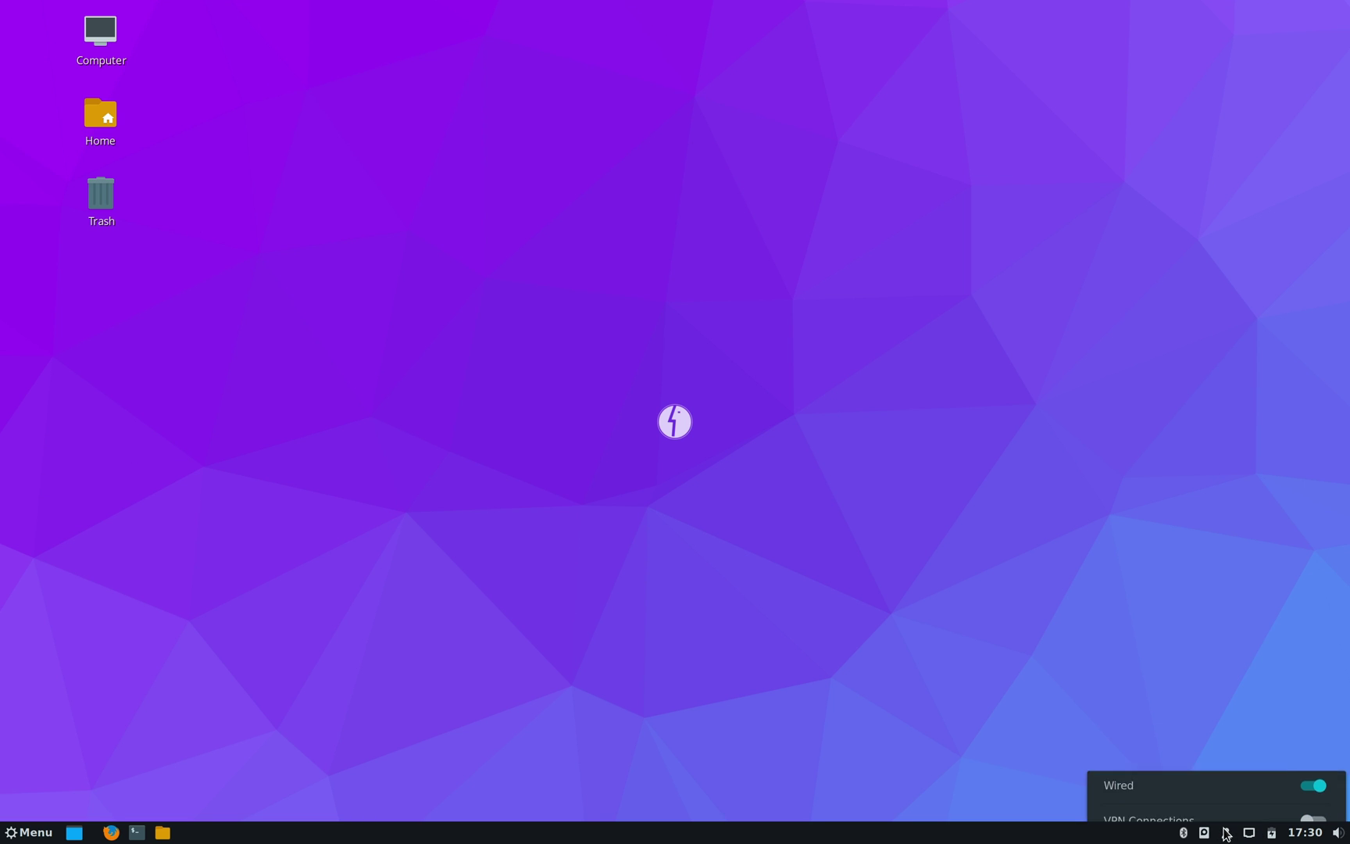
left_click(1204, 833)
left_click(24, 834)
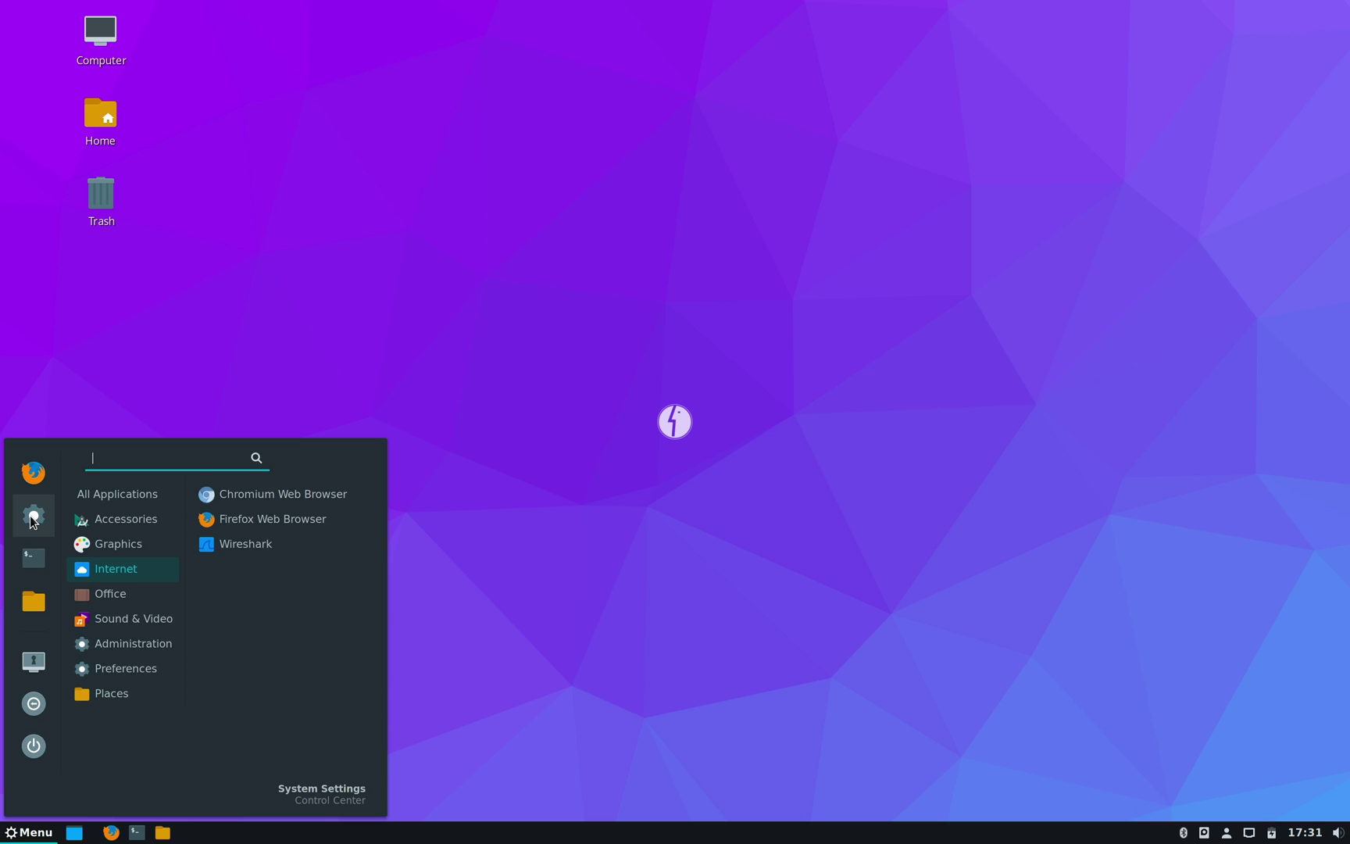
Step: Launch System Settings and browse its categories down to Hardware and back up
left_click(33, 518)
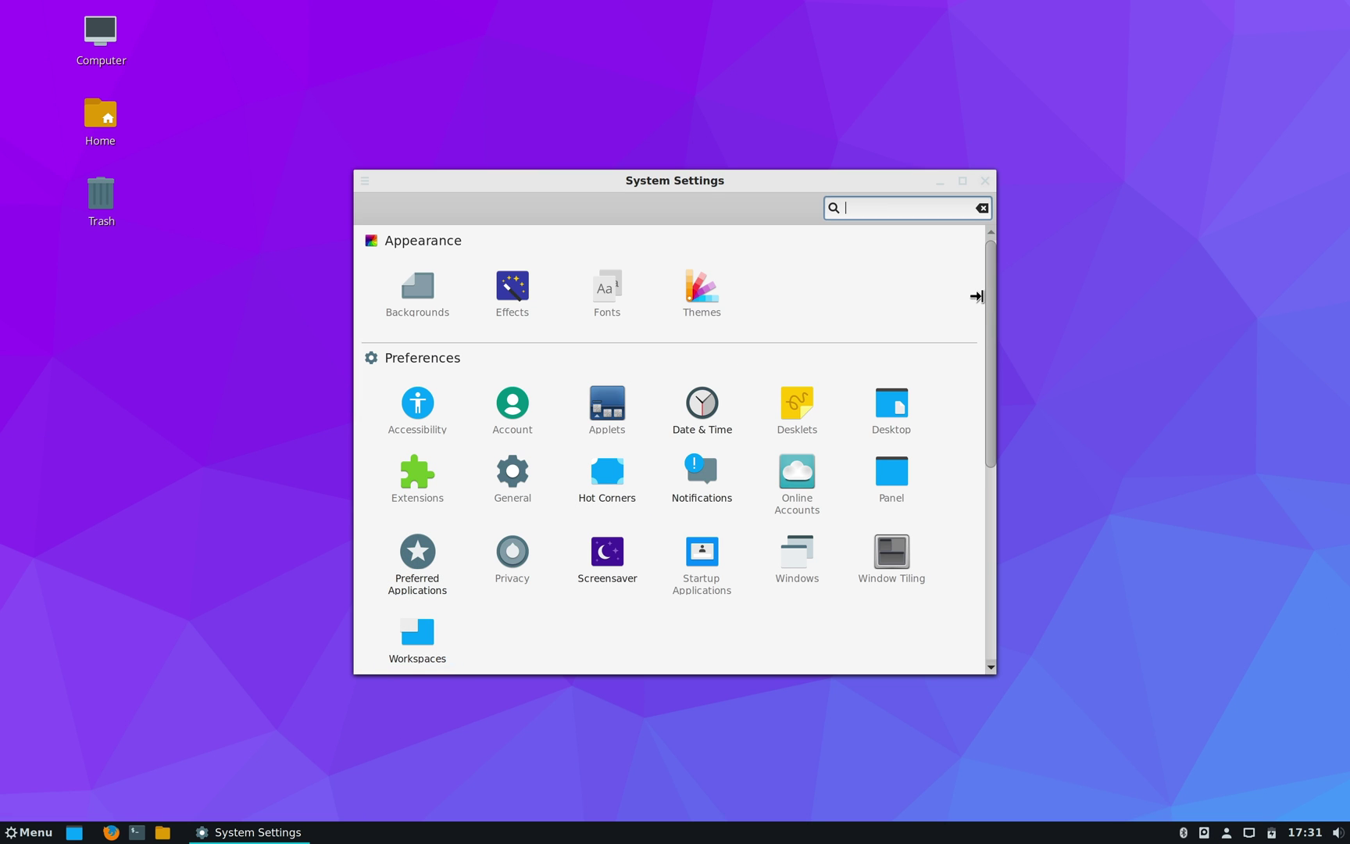
left_click_drag(990, 307, 983, 486)
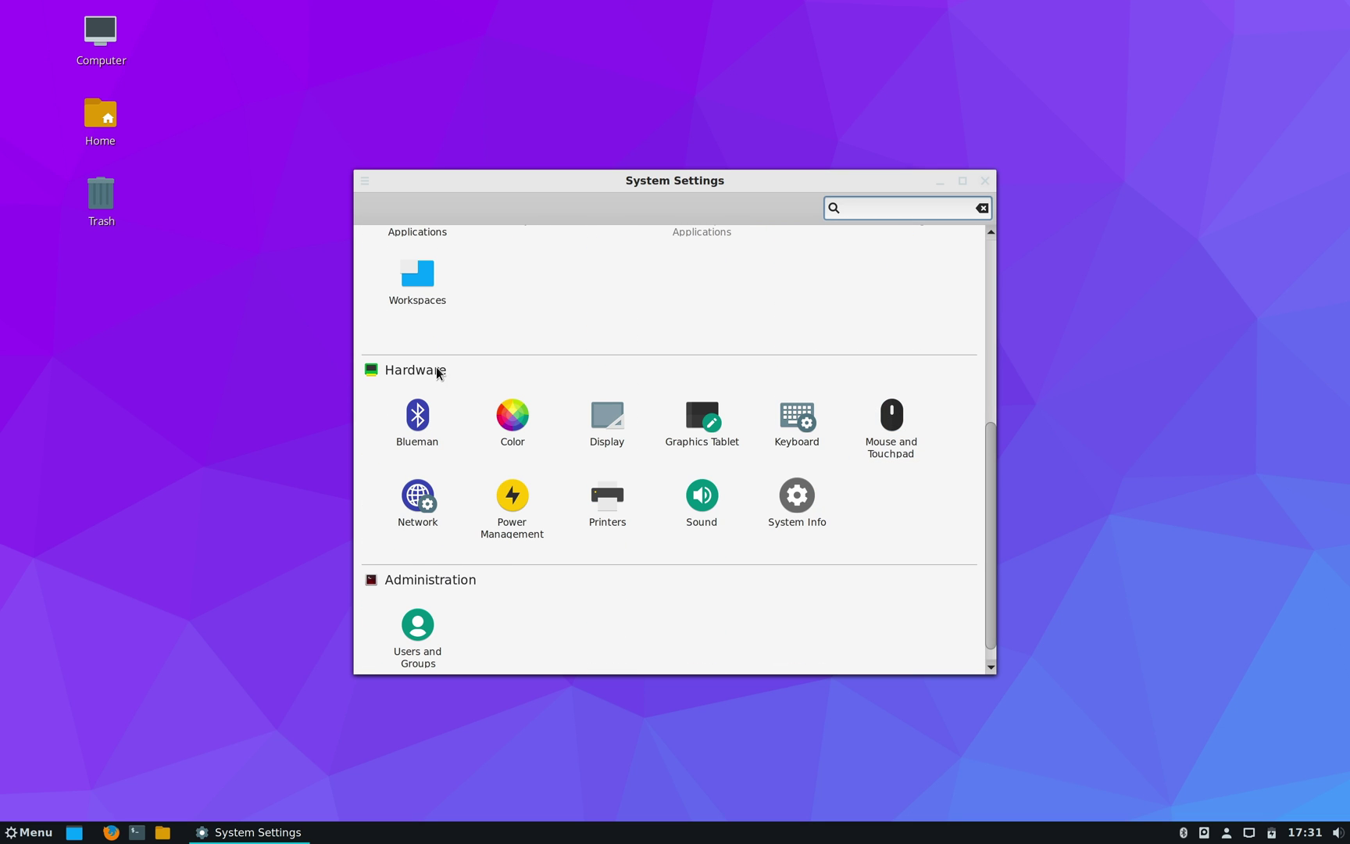
scroll(436, 371, "up", 5)
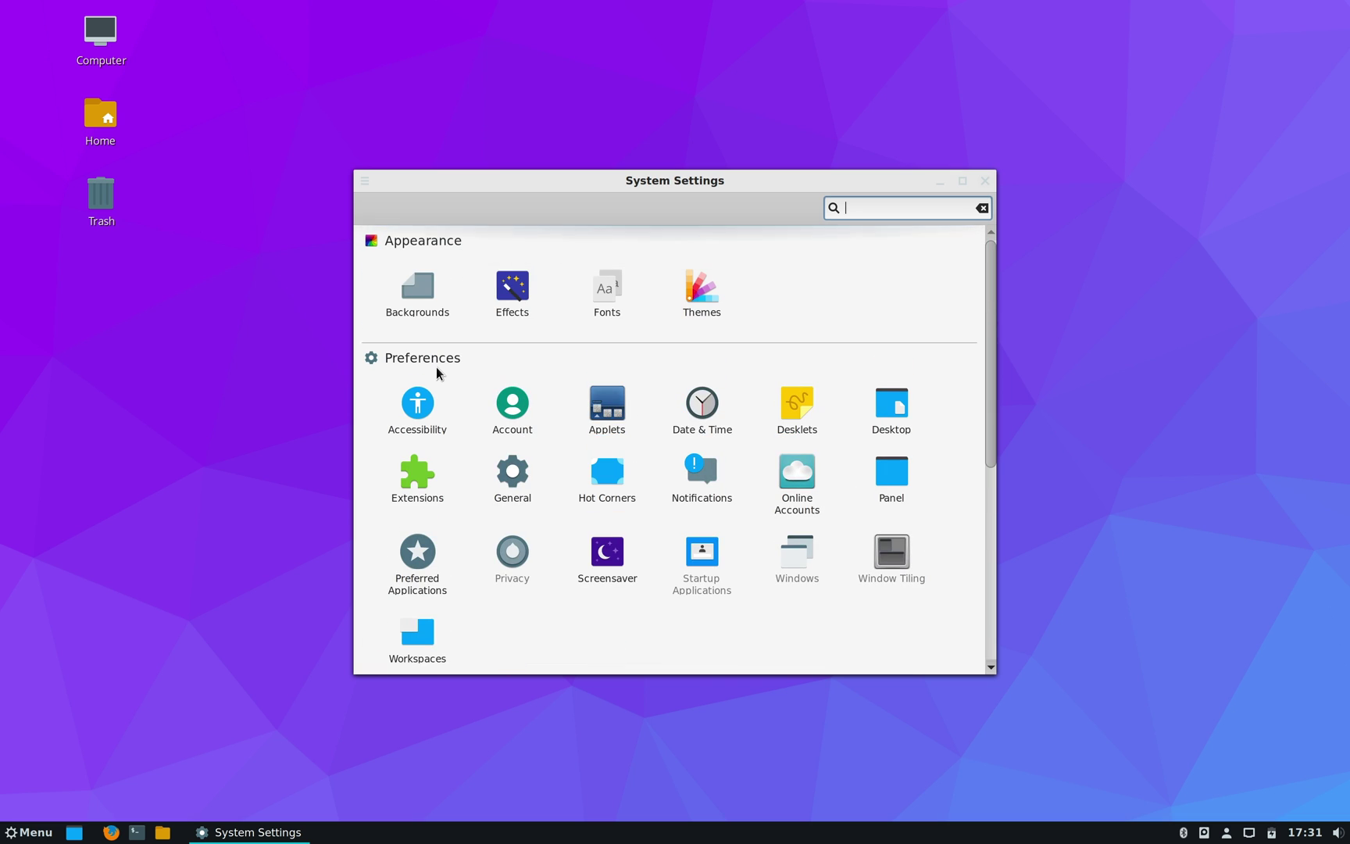
scroll(436, 372, "down", 5)
scroll(436, 372, "up", 5)
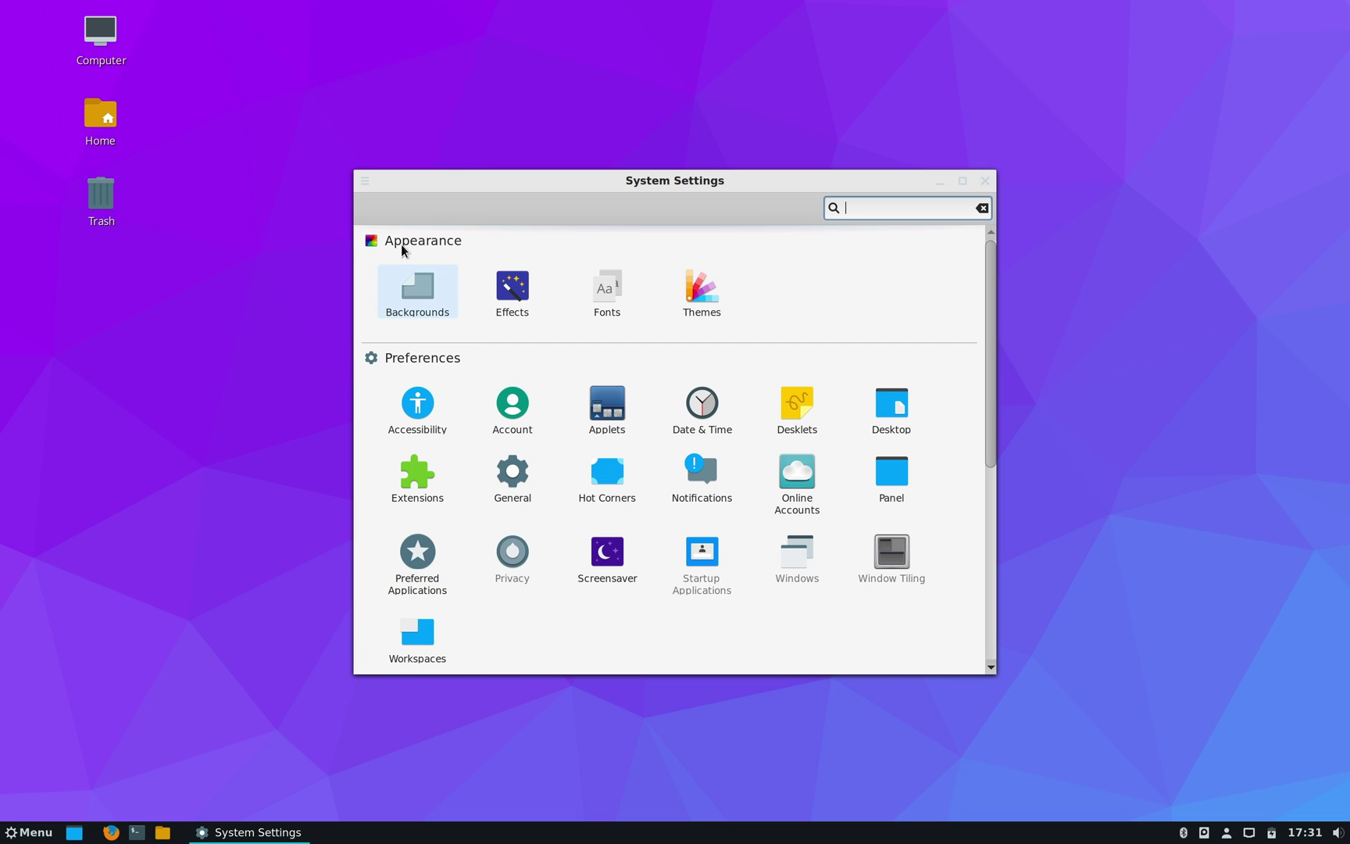
Step: In Themes, try the cinnamon desktop theme and then the Bosswin desktop theme
left_click(701, 299)
left_click(843, 576)
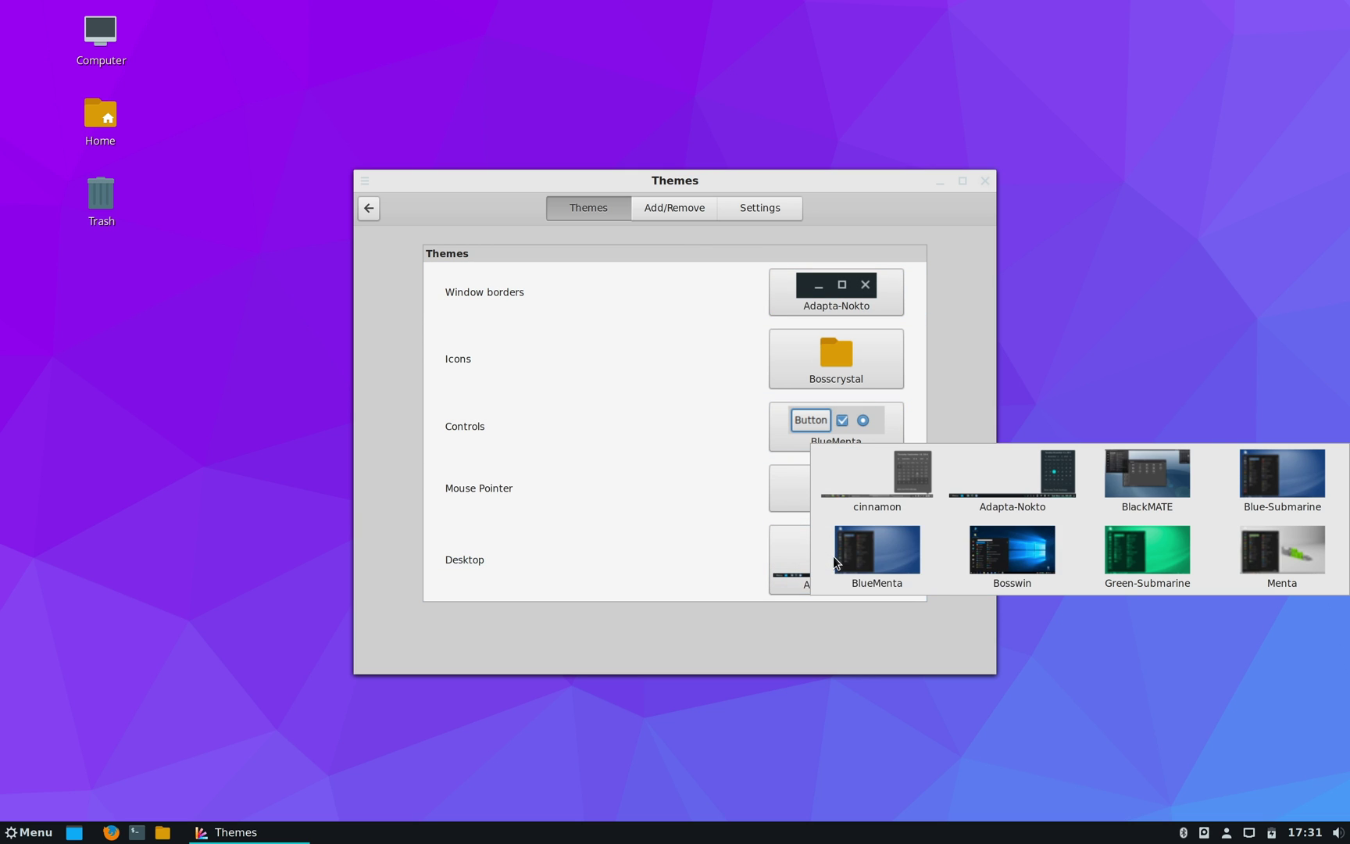
left_click(832, 473)
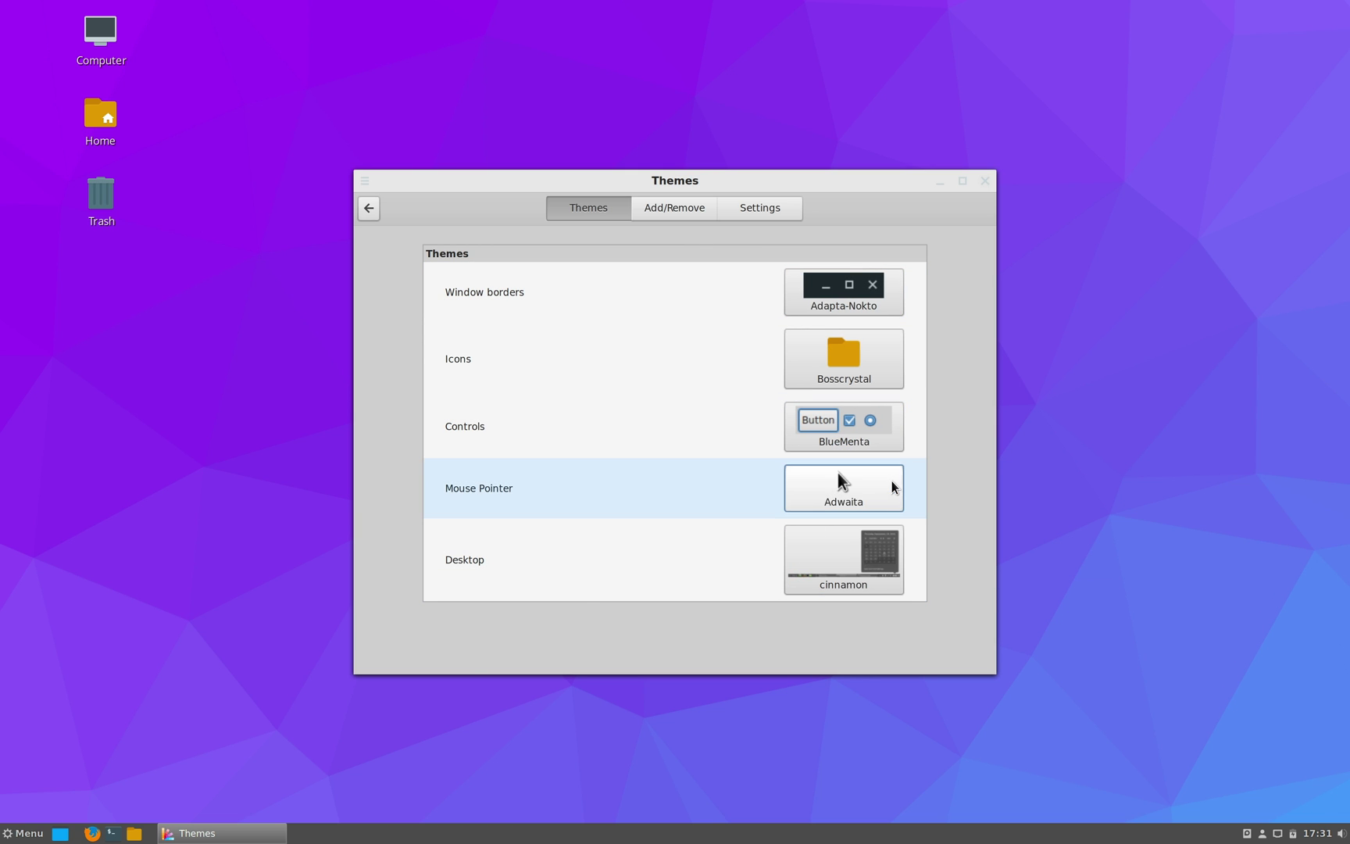
left_click(25, 833)
mouse_move(149, 695)
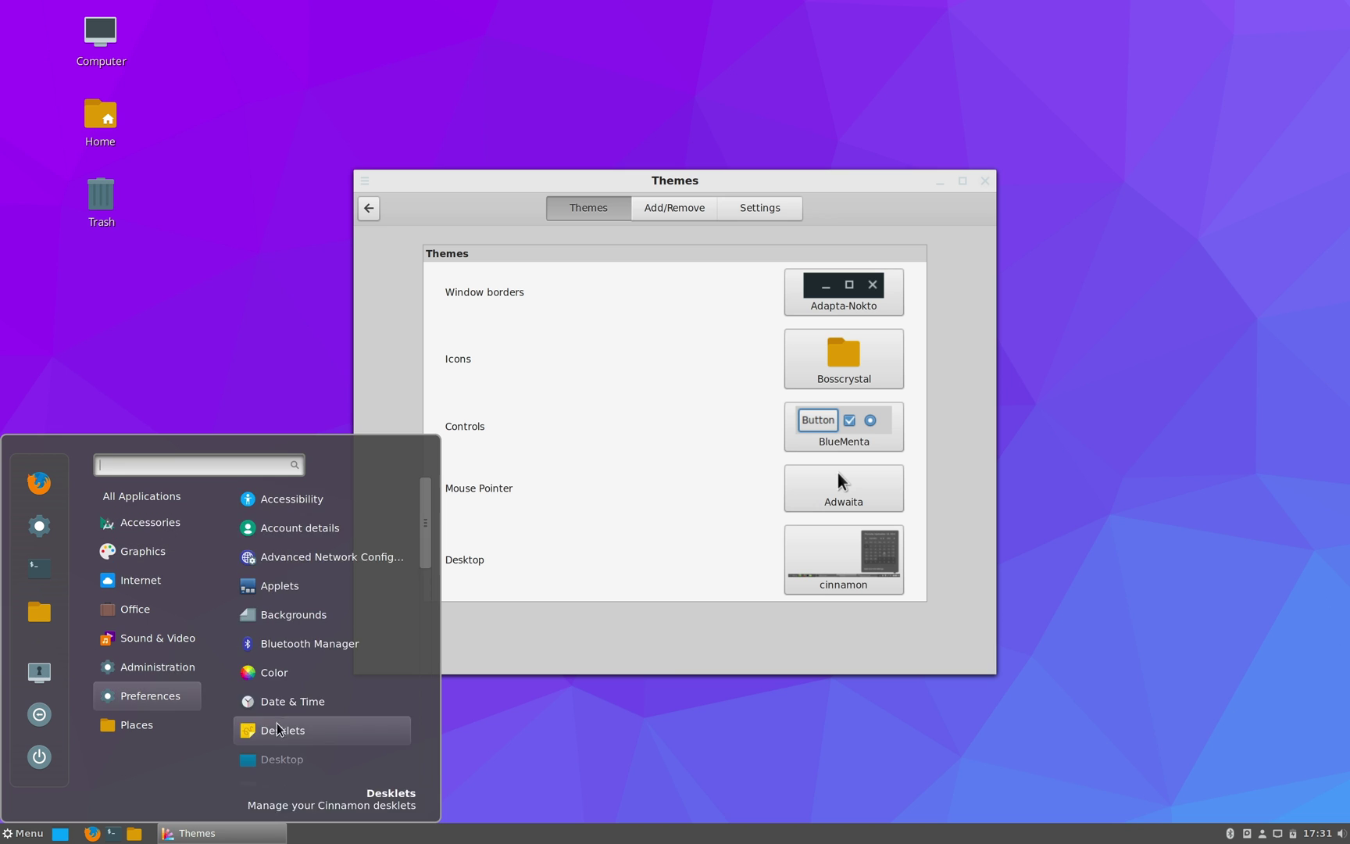
left_click(548, 470)
left_click(826, 555)
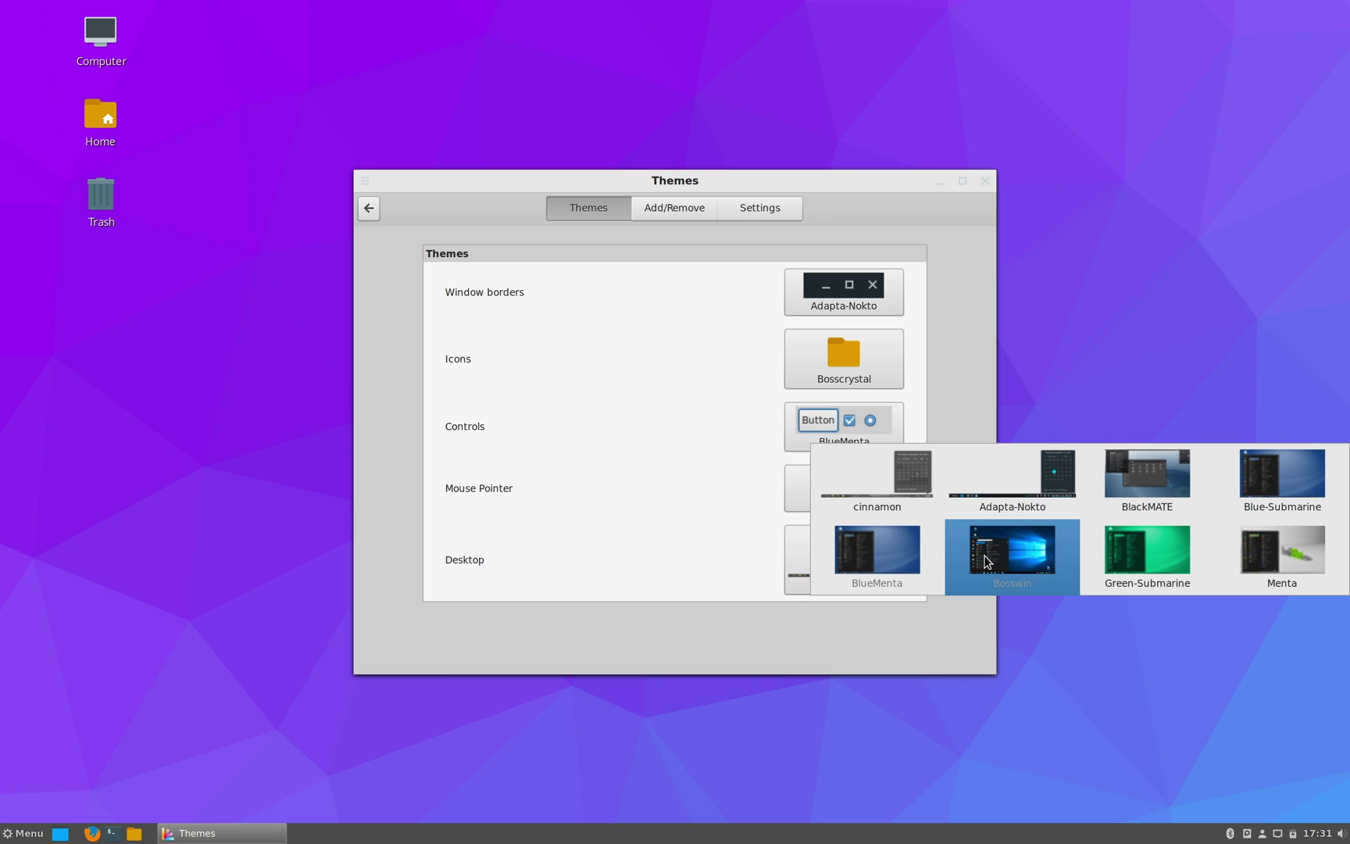
left_click(1048, 548)
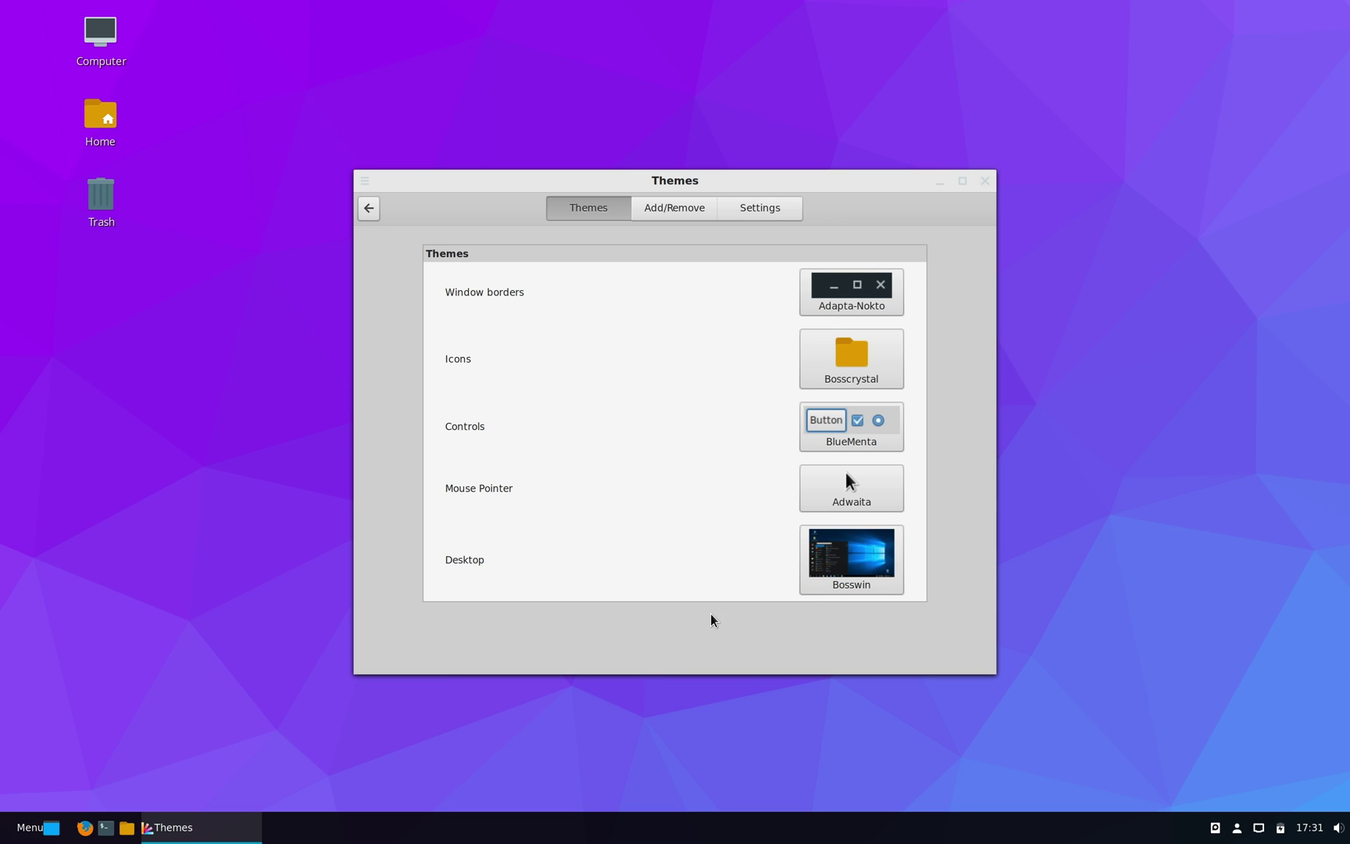
Step: Browse the icon sets without changing them, then list the themes available to download
left_click(836, 359)
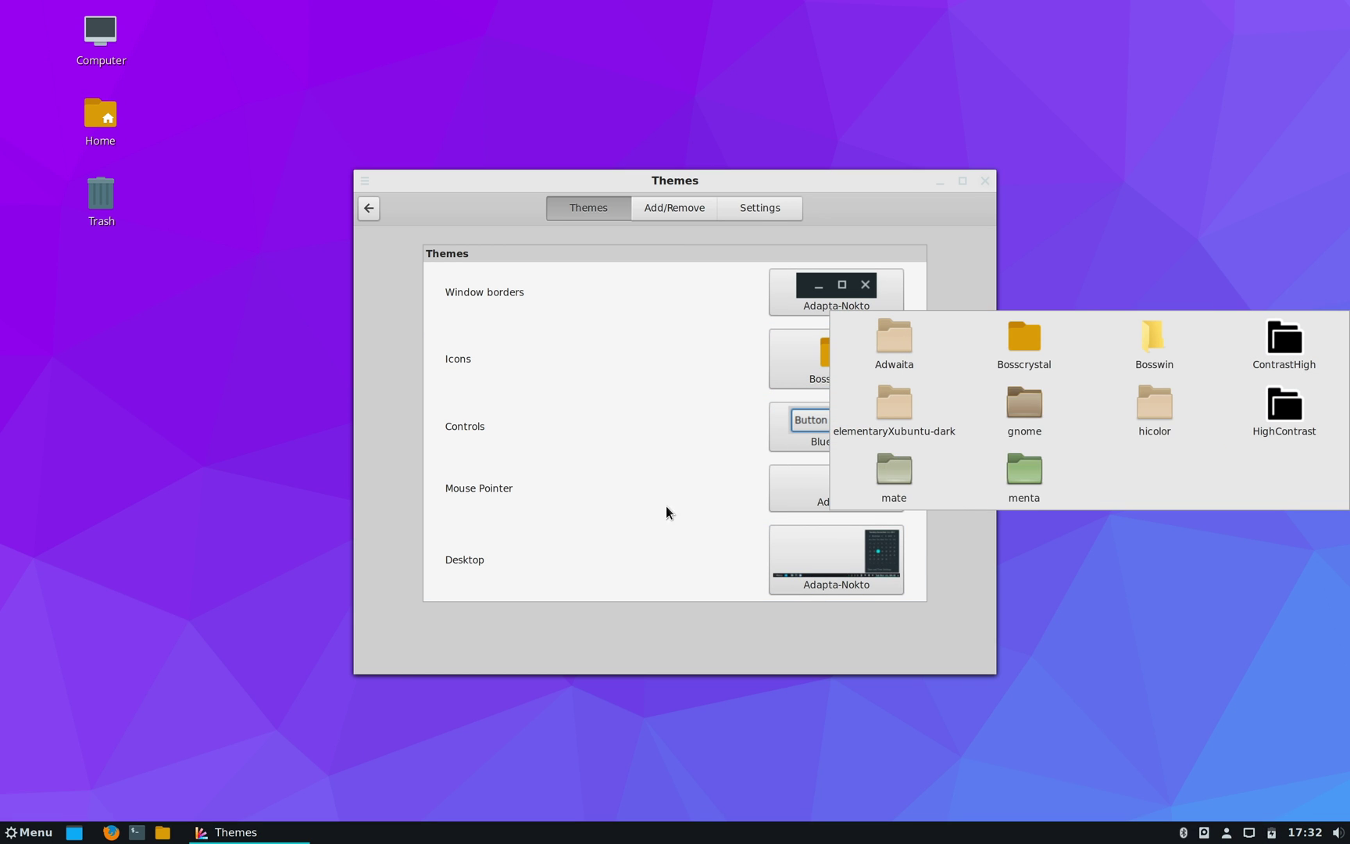
left_click(669, 547)
left_click(666, 212)
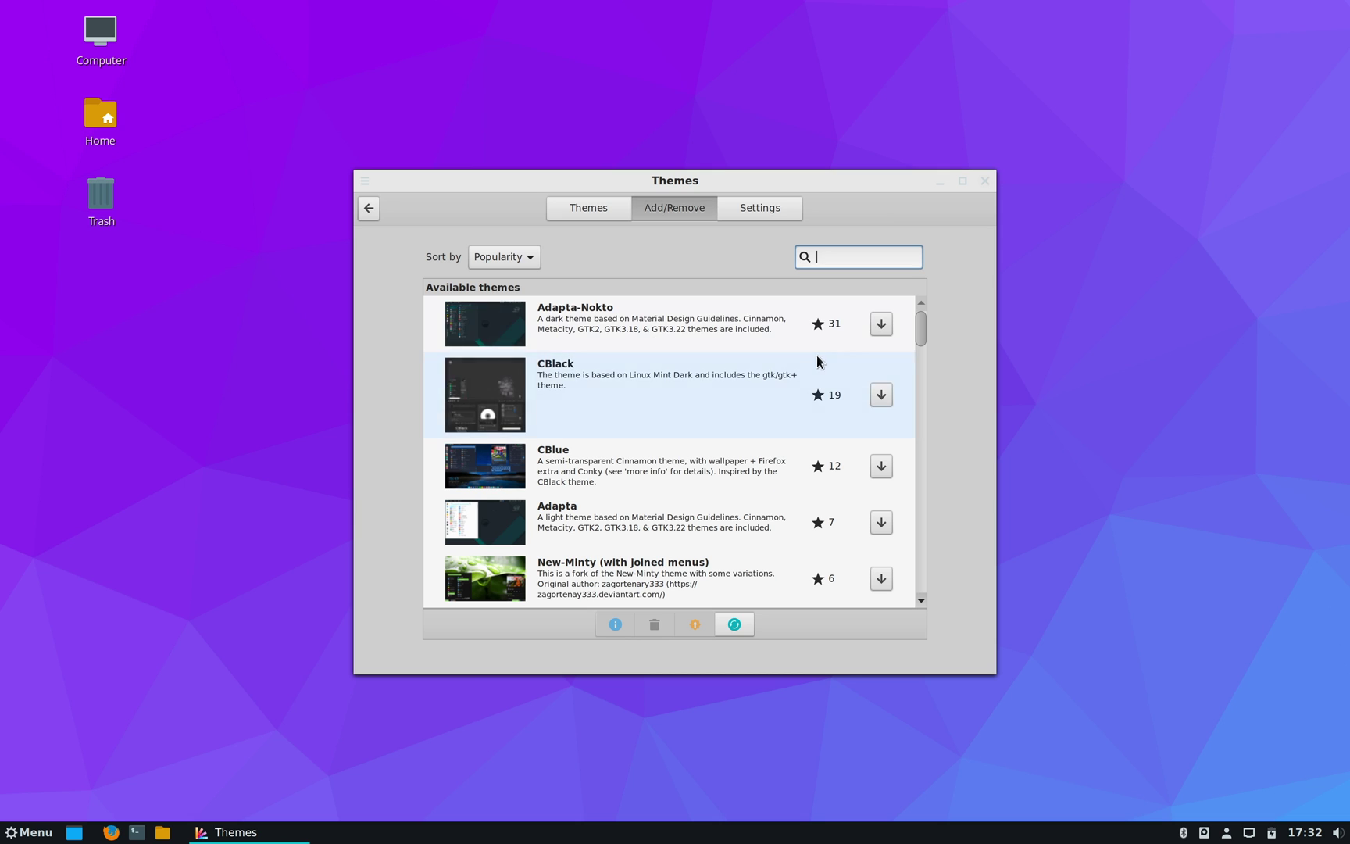
mouse_move(922, 331)
left_mouse_down()
mouse_move(911, 428)
mouse_move(924, 306)
left_mouse_up()
Step: Browse the Albatross, Backgrounds, Bluebird, Inksplat and Greybird wallpaper folders, ending on Bosscrystal
left_click(368, 209)
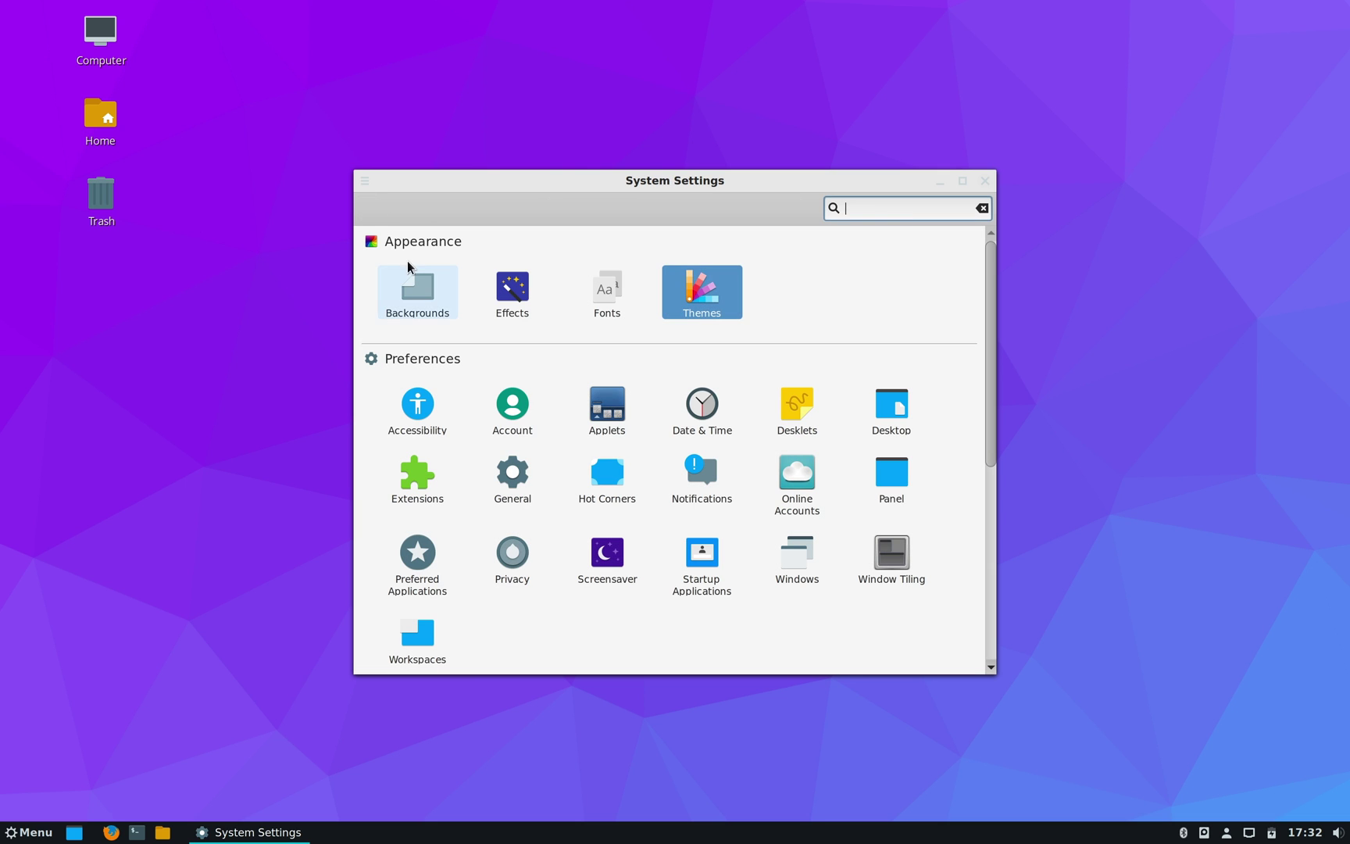
left_click(415, 285)
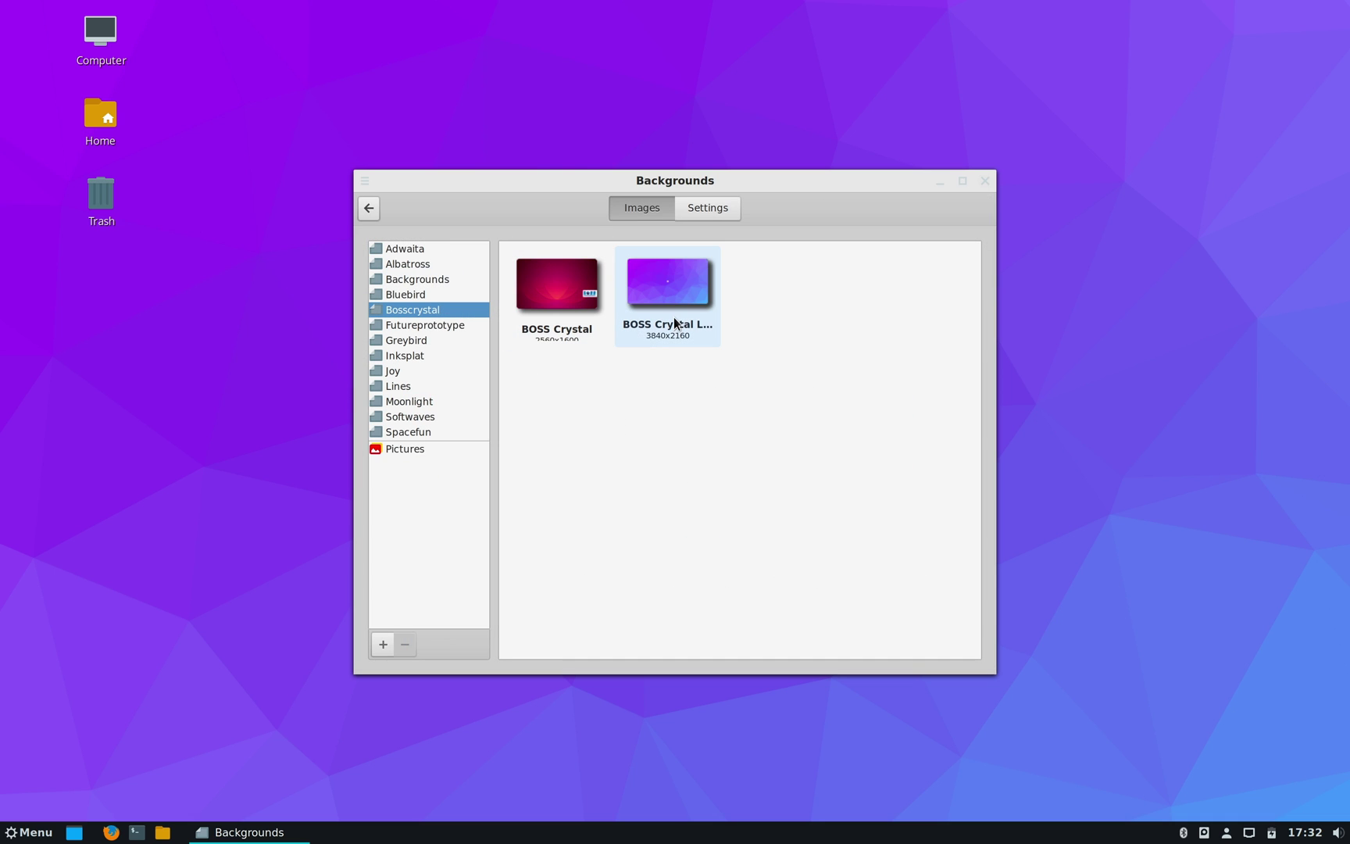
left_click(415, 265)
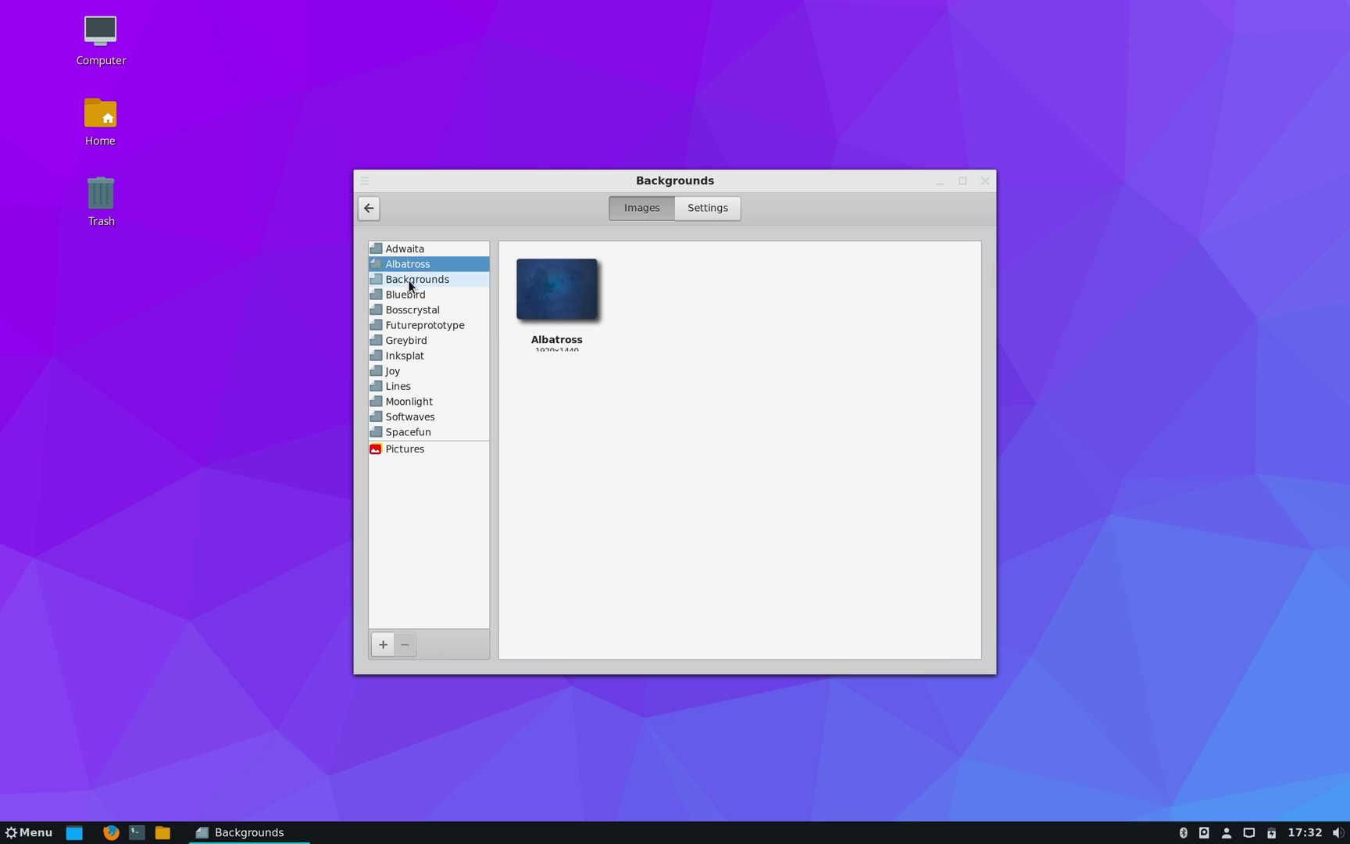
left_click(411, 279)
left_click(404, 294)
left_click(406, 353)
left_click(407, 338)
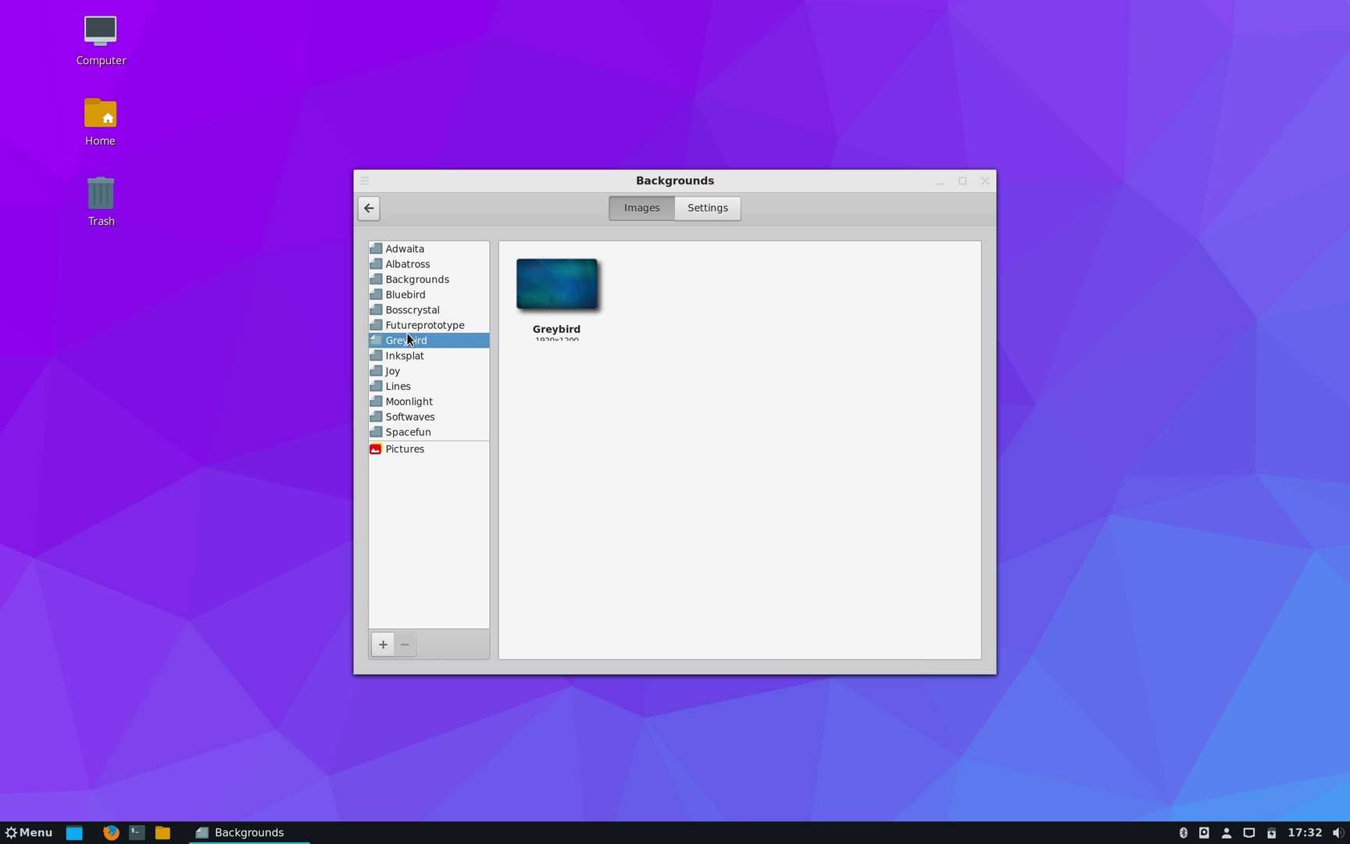
left_click(408, 309)
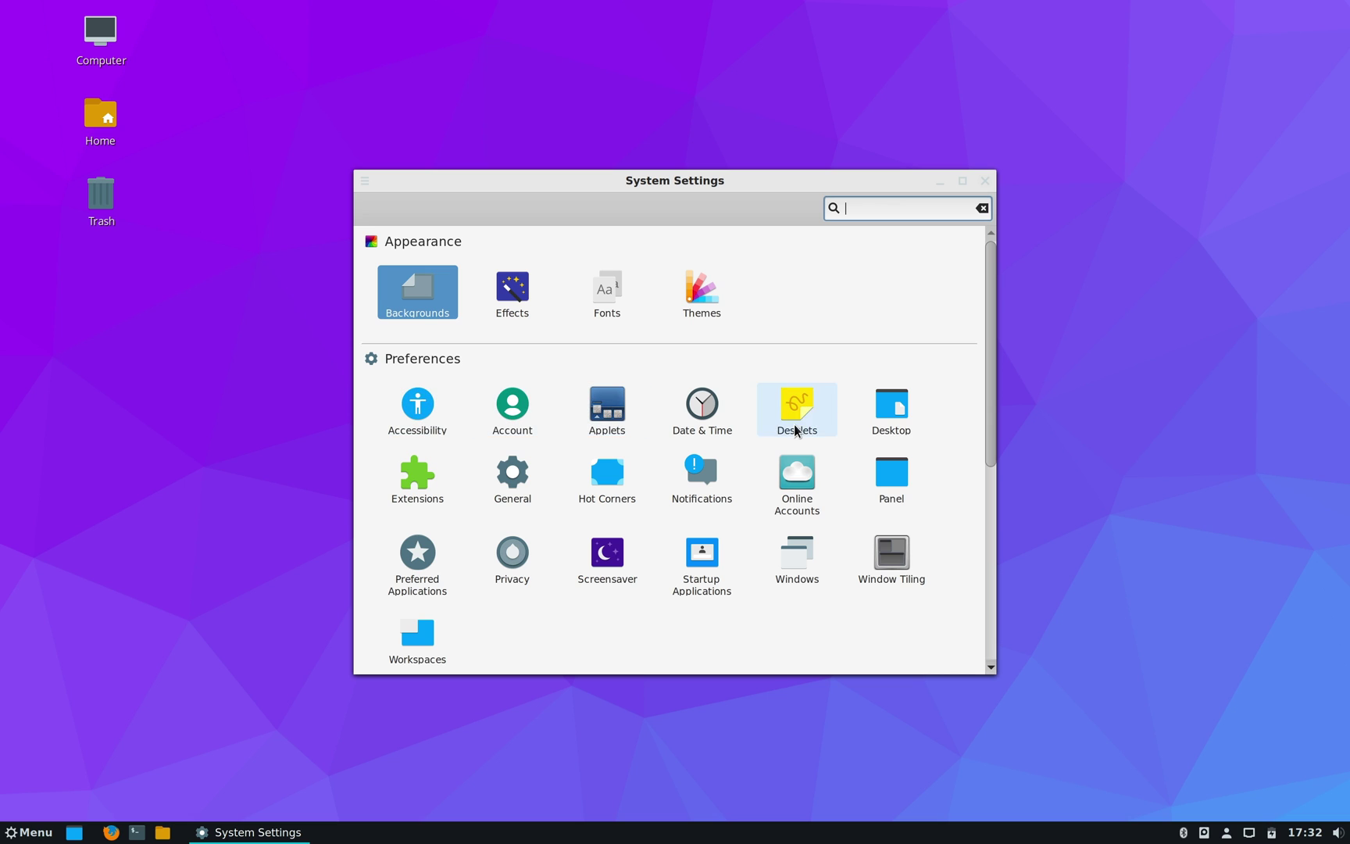
Step: In Desktop settings, hide and then re-show the Computer and Home desktop icons
left_click(892, 418)
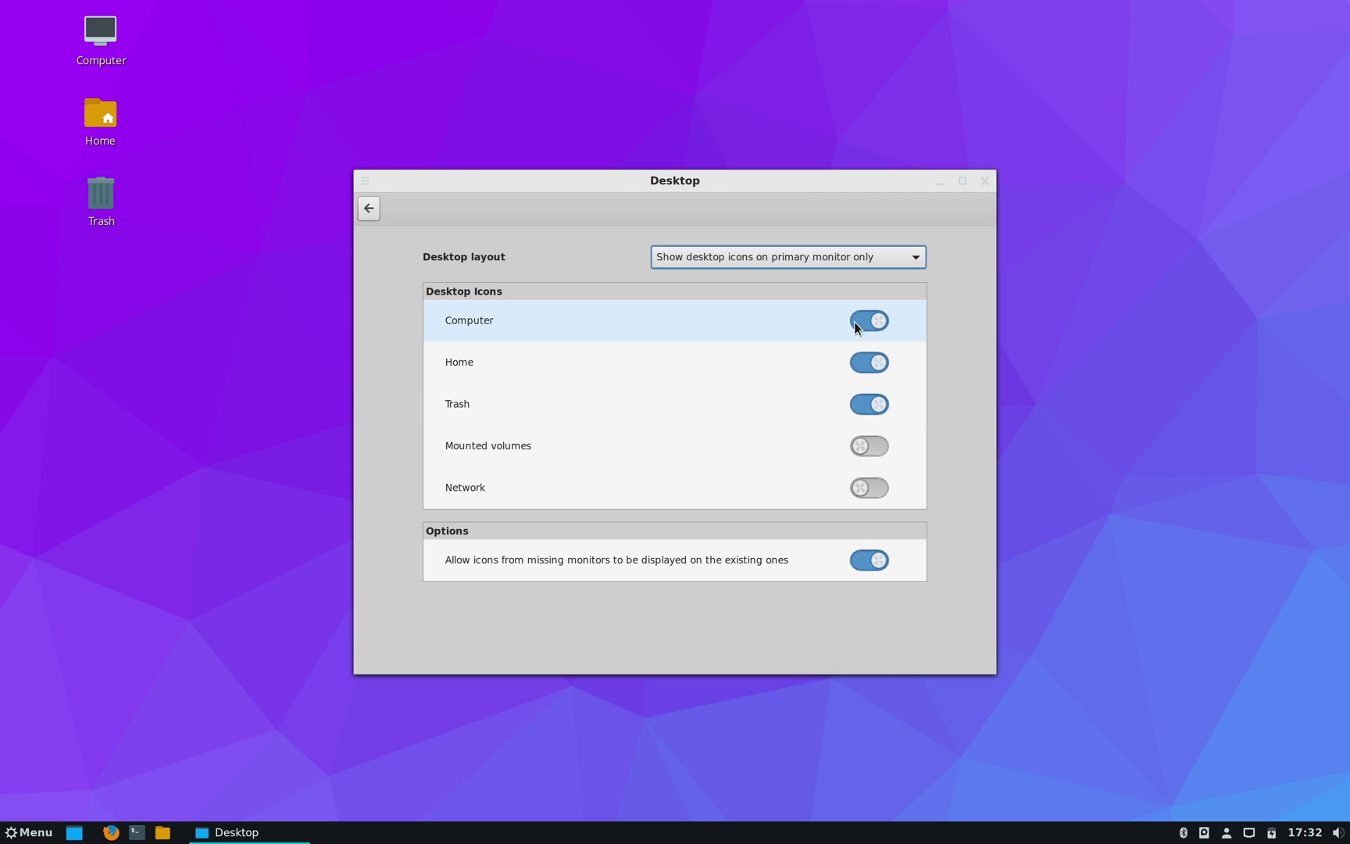
left_click(872, 320)
left_click(871, 320)
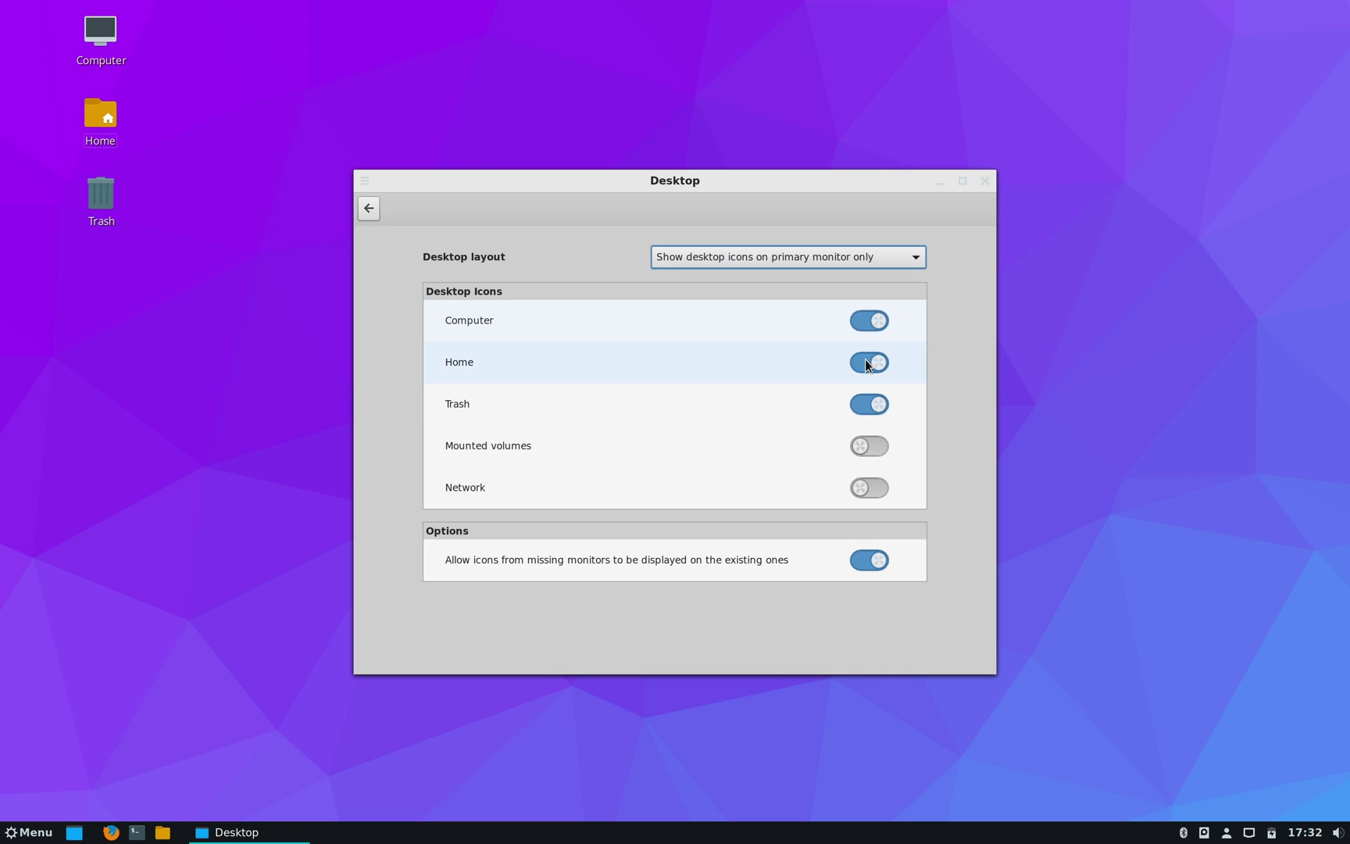
left_click(866, 361)
left_click(865, 361)
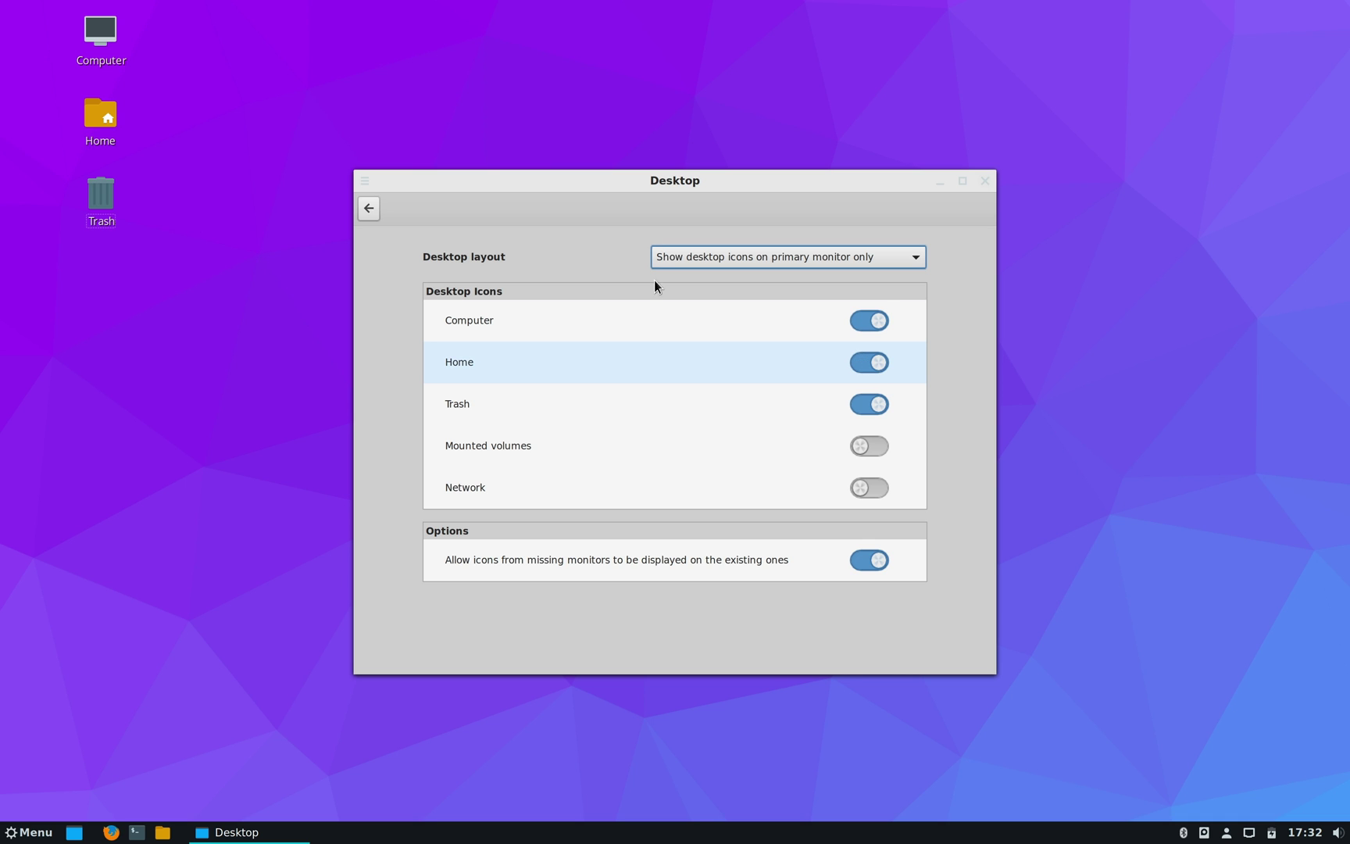
Step: Open the Display settings, showing the Virtual1 monitor at 3360 x 2100
left_click(370, 209)
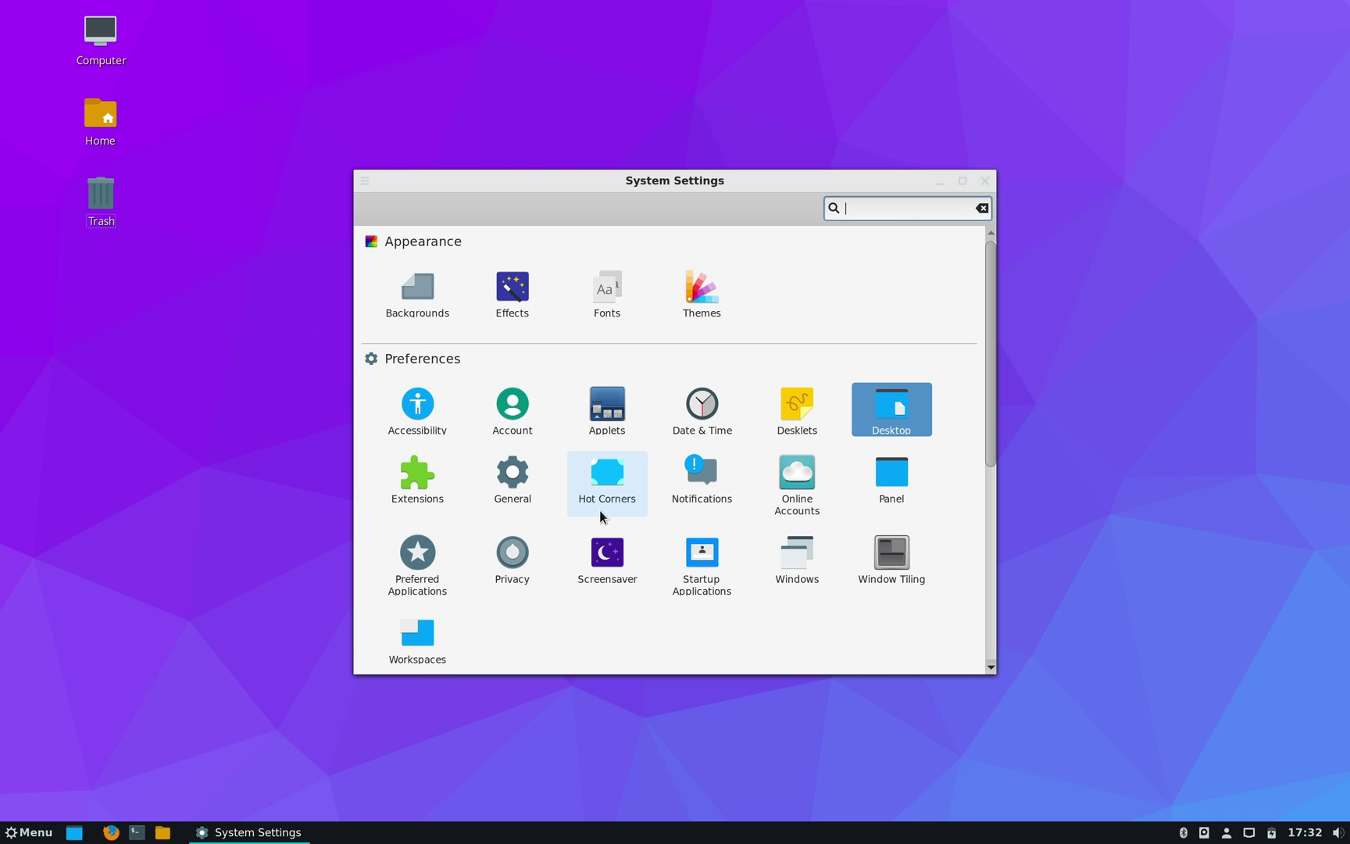
scroll(635, 612, "down", 2)
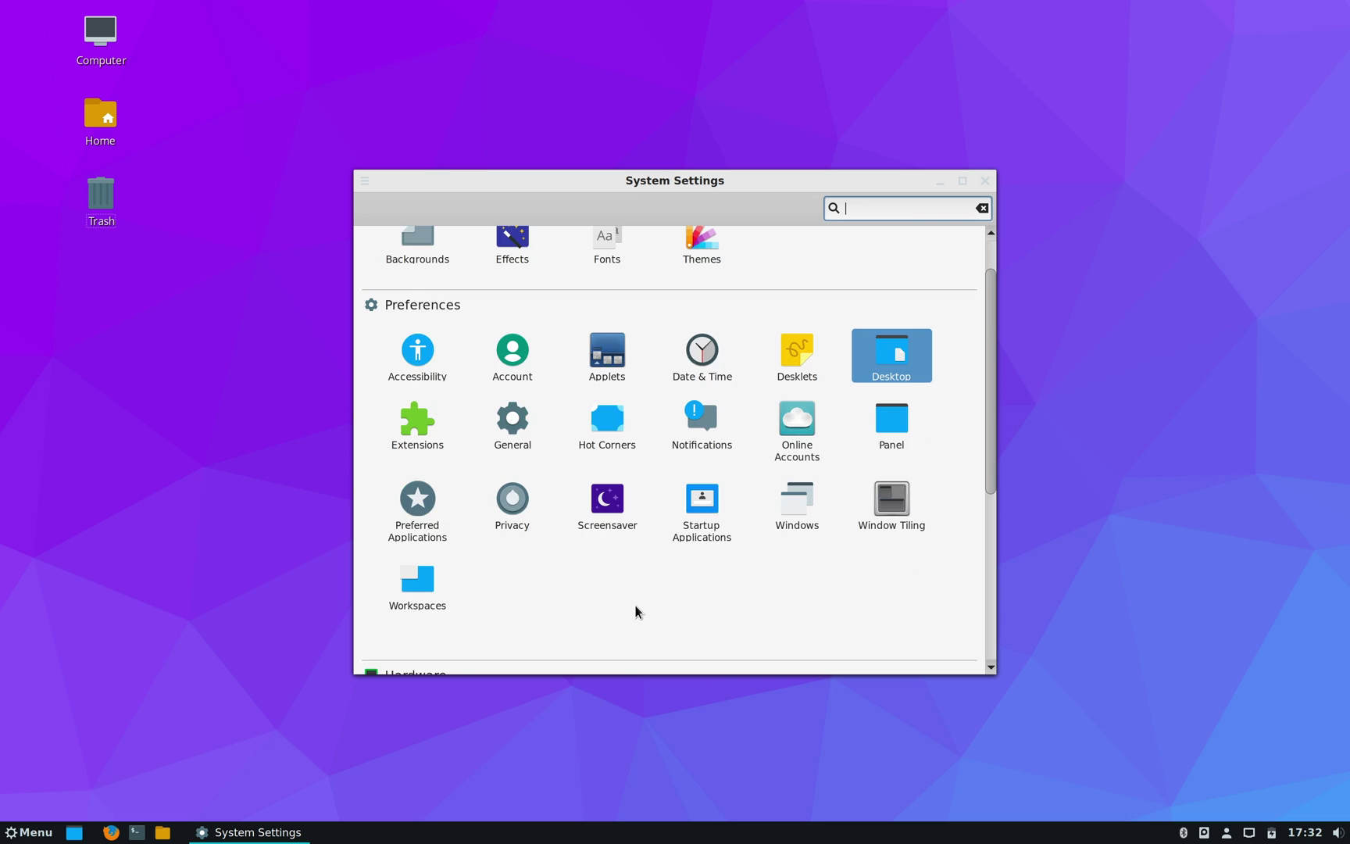
scroll(633, 611, "down", 5)
left_click(603, 504)
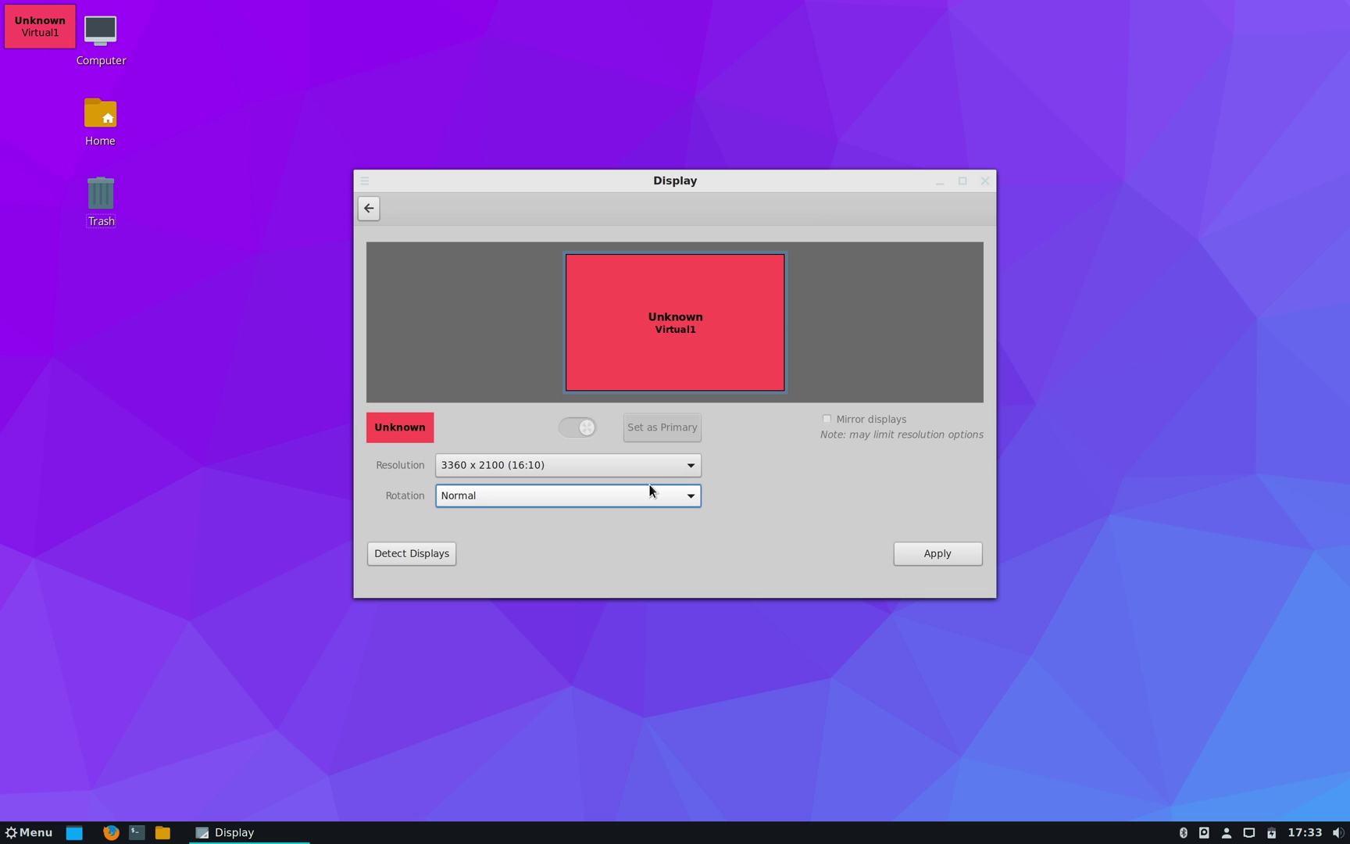
Step: In General settings, set user interface scaling to Double (Hi-DPI) and return to the overview
left_click(369, 208)
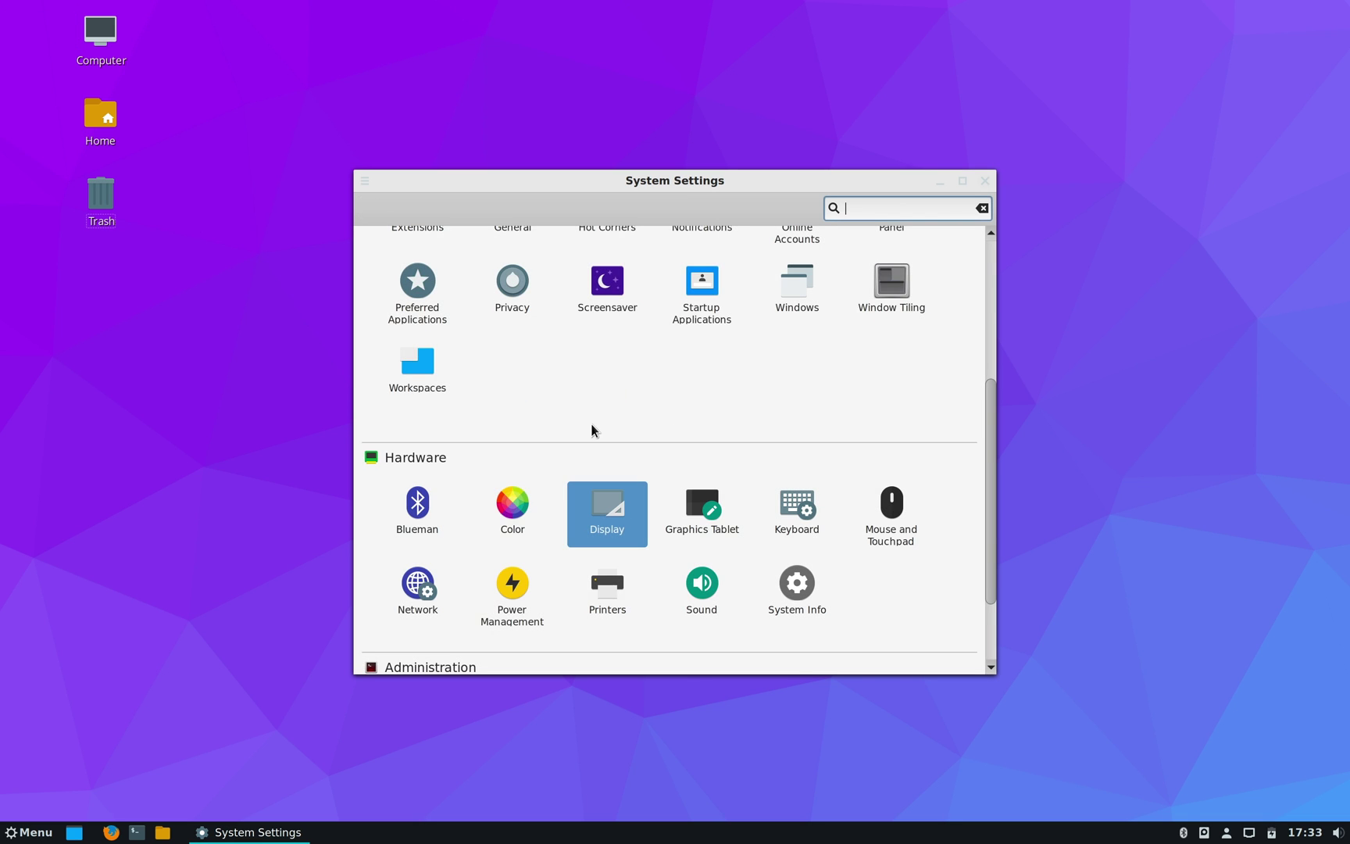
scroll(591, 423, "up", 3)
left_click(522, 421)
left_click(862, 275)
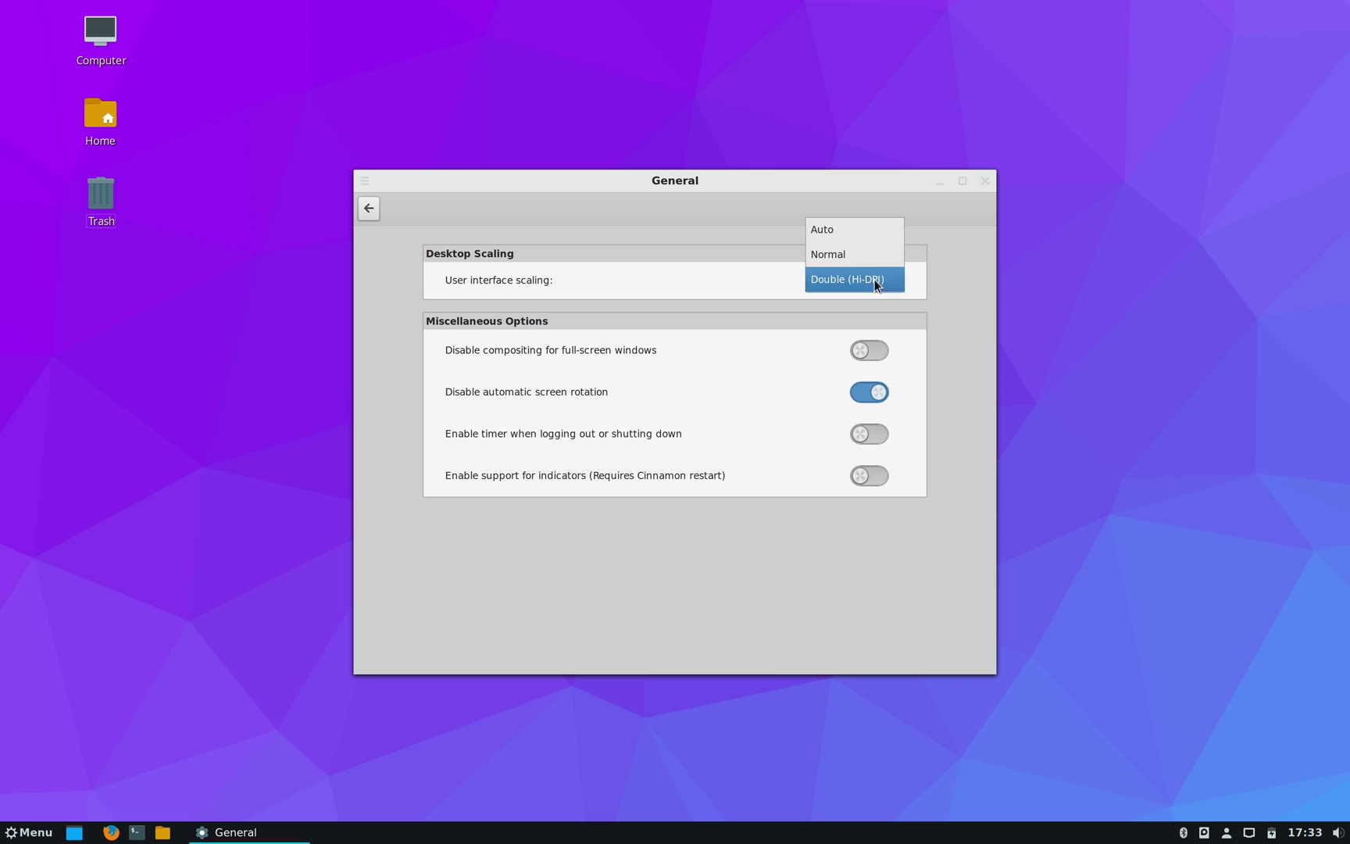
left_click(874, 279)
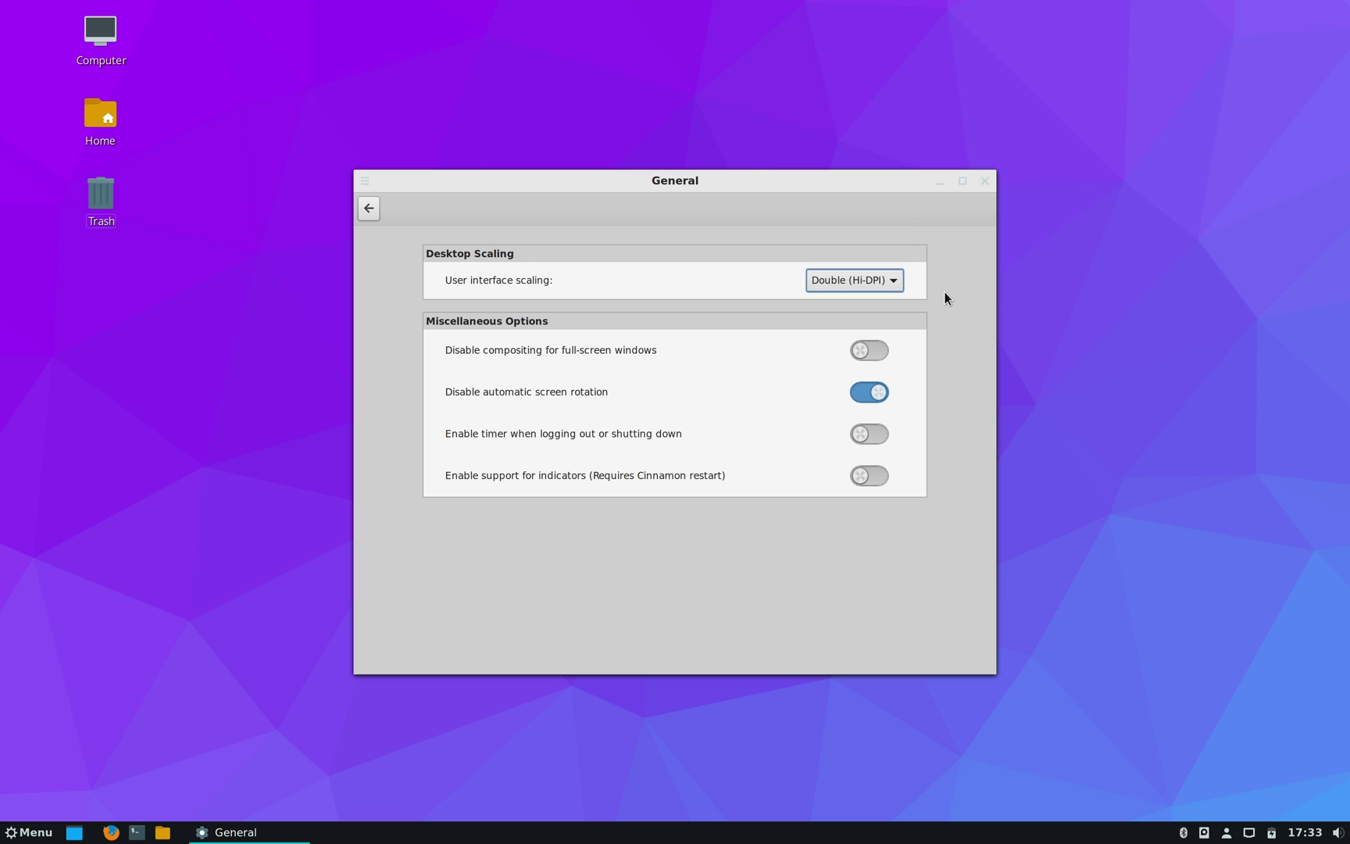
left_click(369, 208)
Step: Open the Printers settings and authorise access to them
scroll(582, 592, "down", 5)
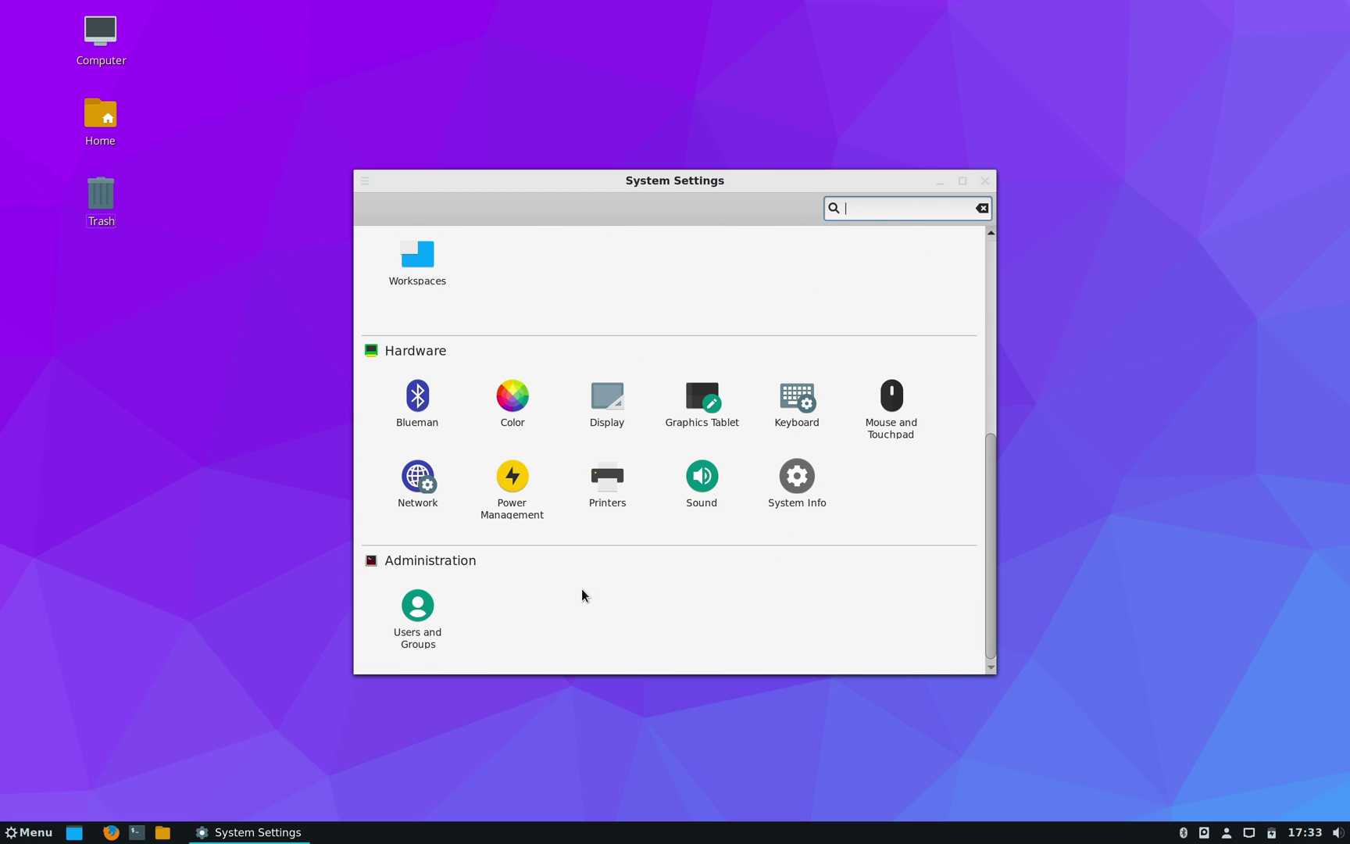
left_click(608, 484)
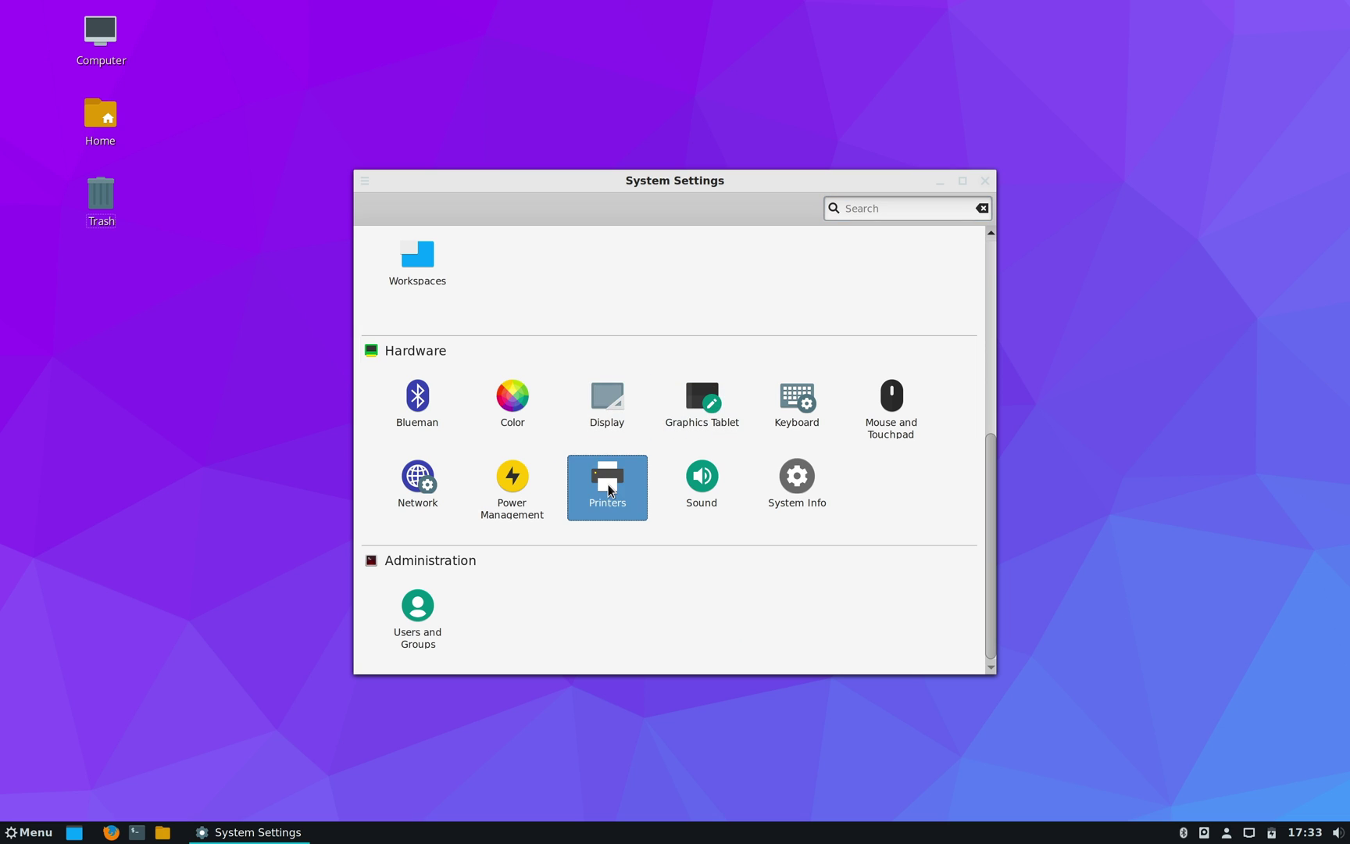
left_click(878, 508)
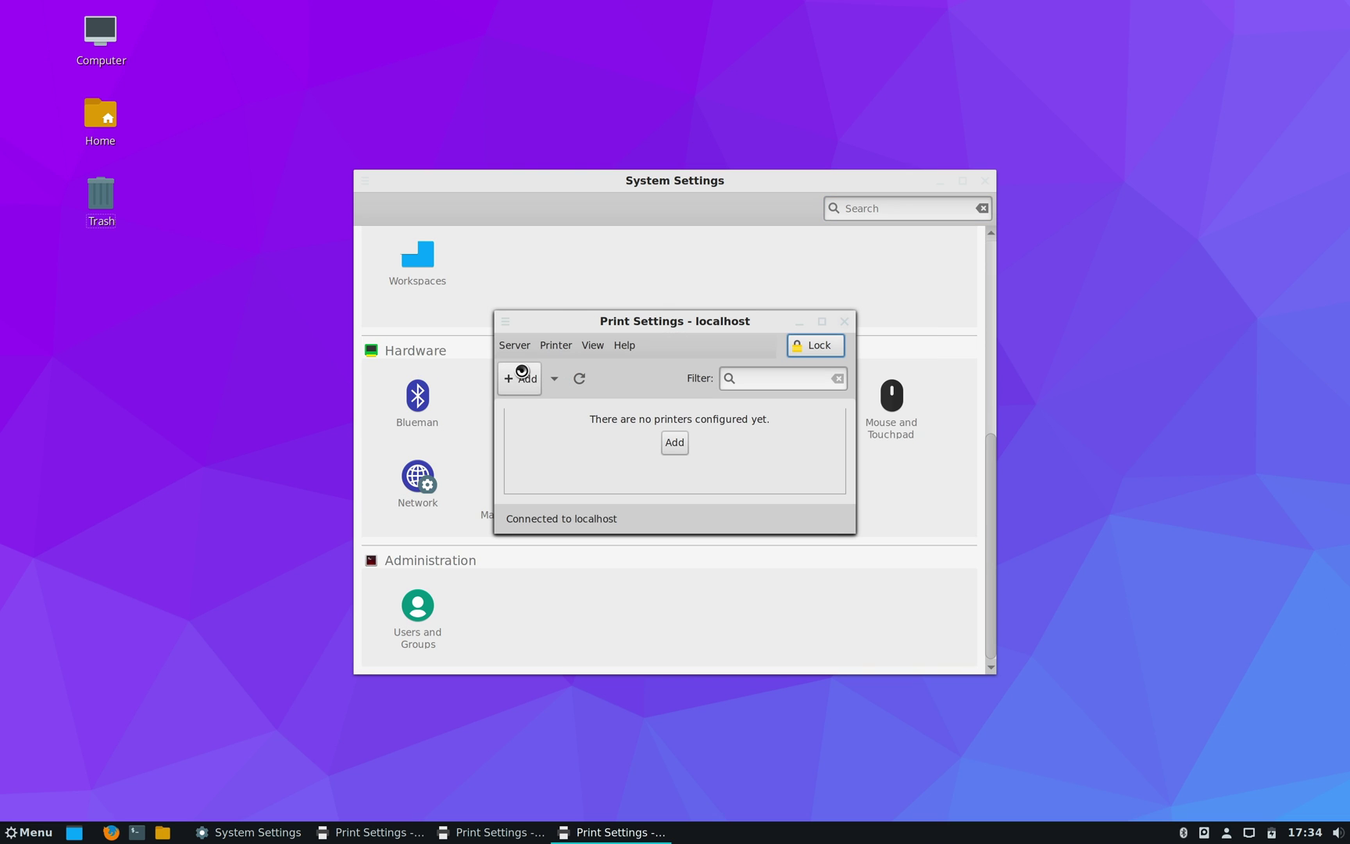
Step: Add a new printer and expand Network Printer to list Tea4CUPS and Windows Printer via SAMBA
left_click(528, 381)
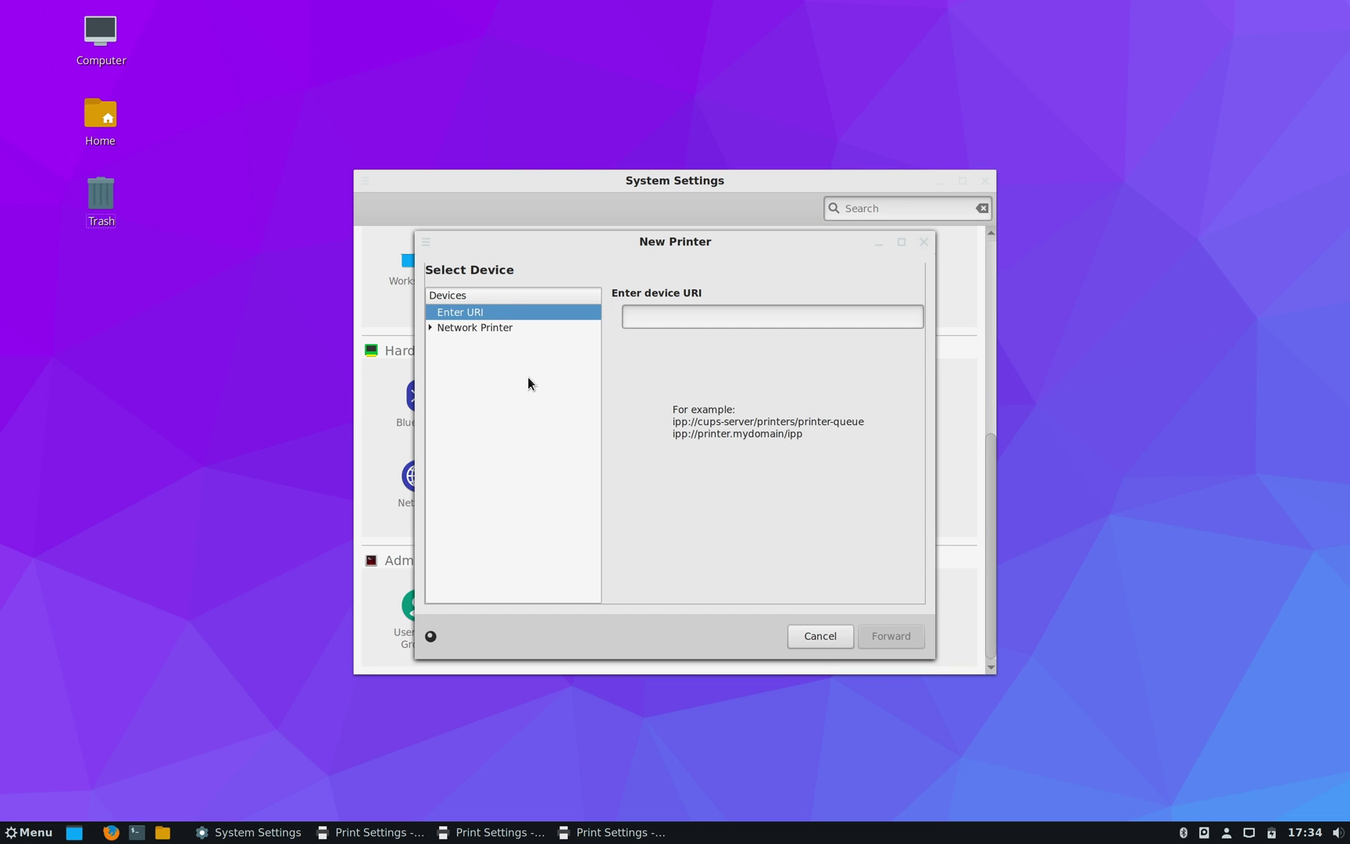
left_click(430, 329)
left_click(474, 342)
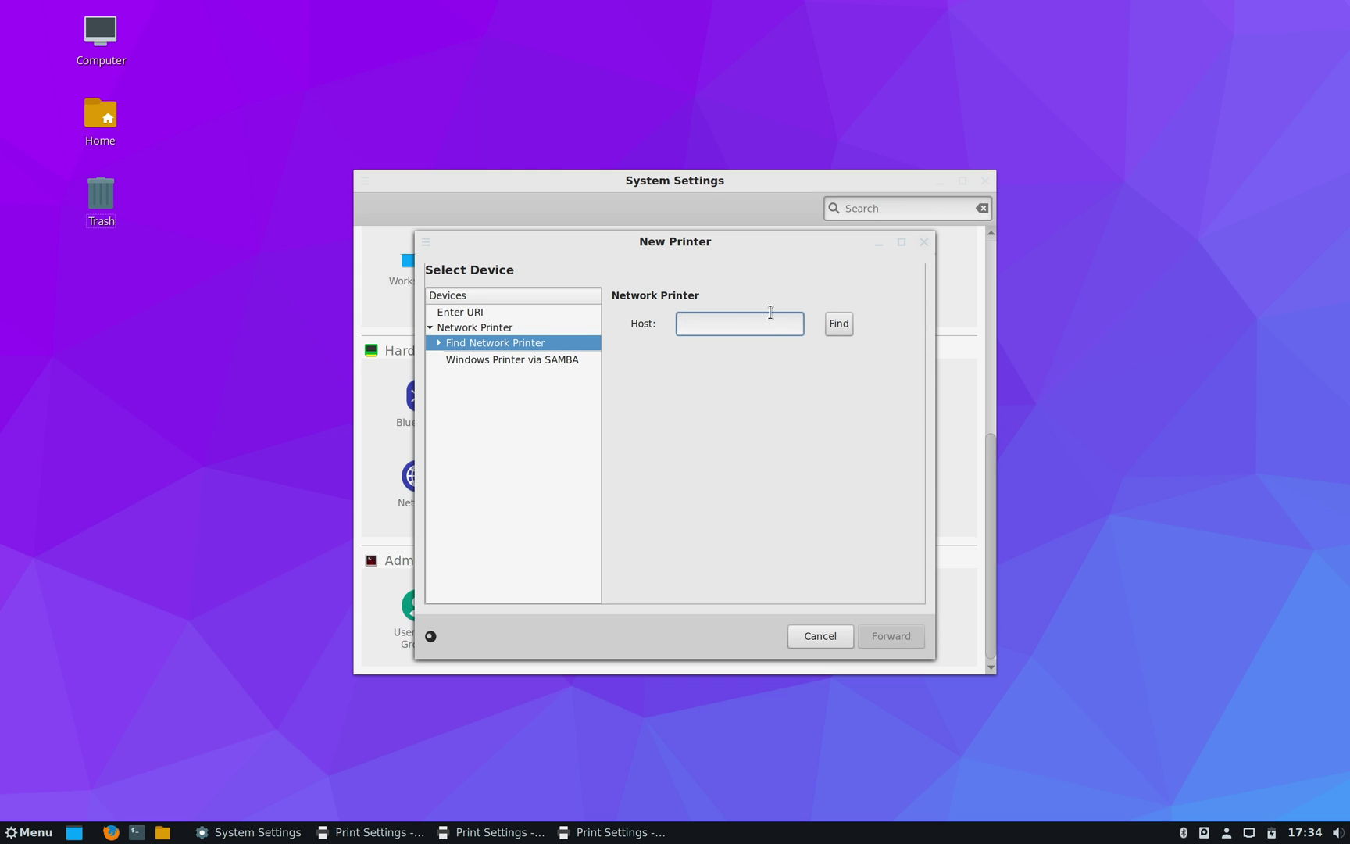
left_click(438, 342)
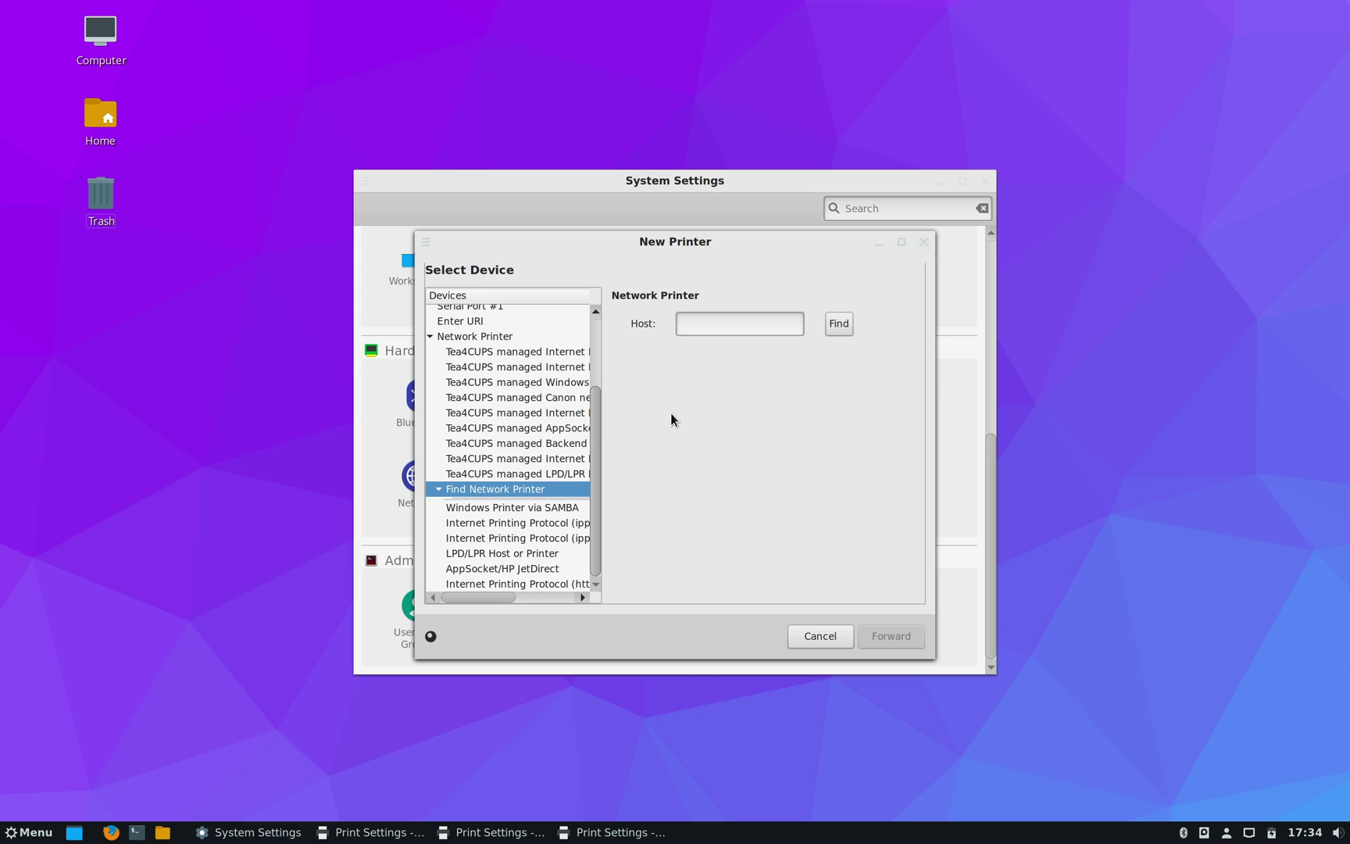
scroll(592, 442, "up", 1)
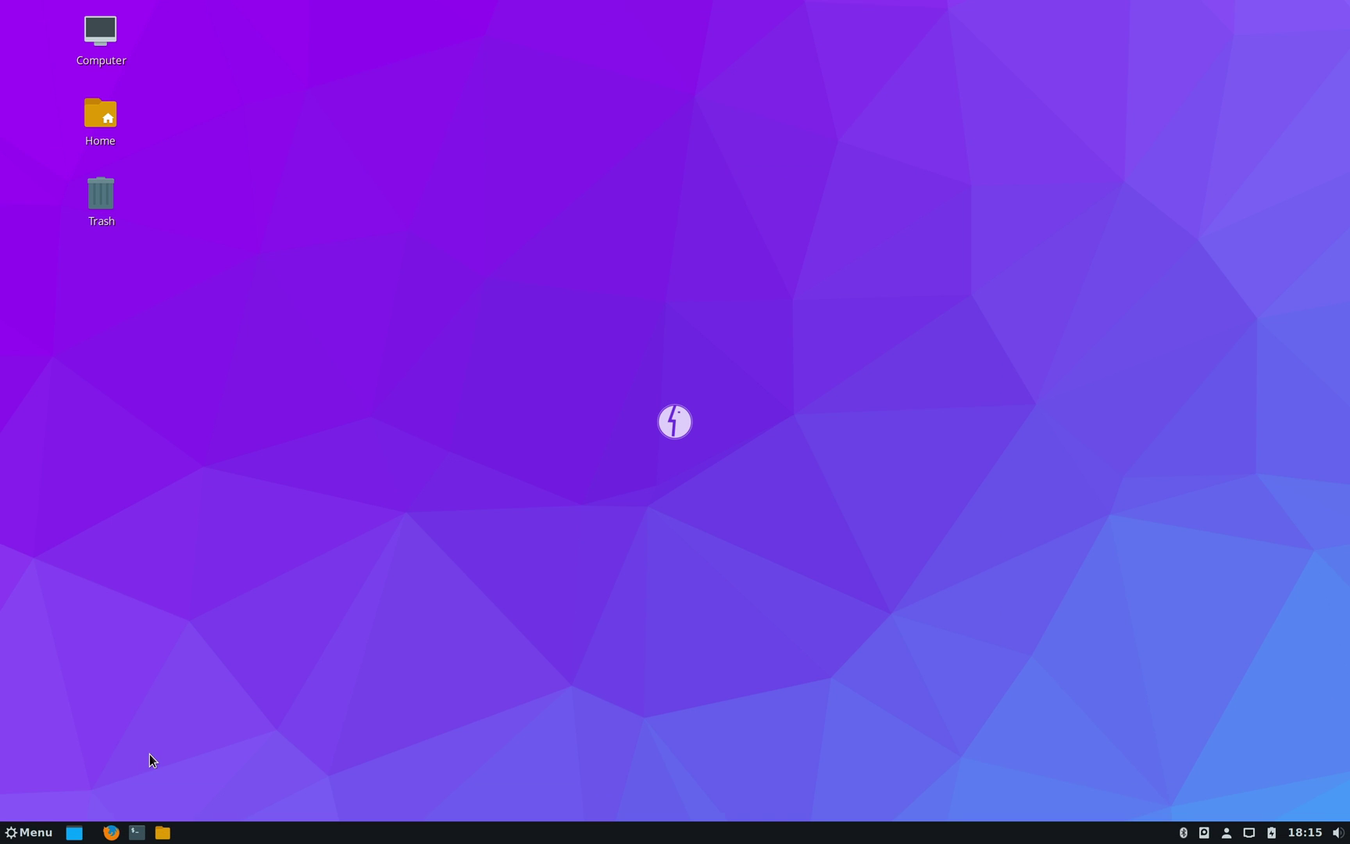
Step: Open the applications menu and browse its Accessories, Internet and Office categories
left_click(29, 833)
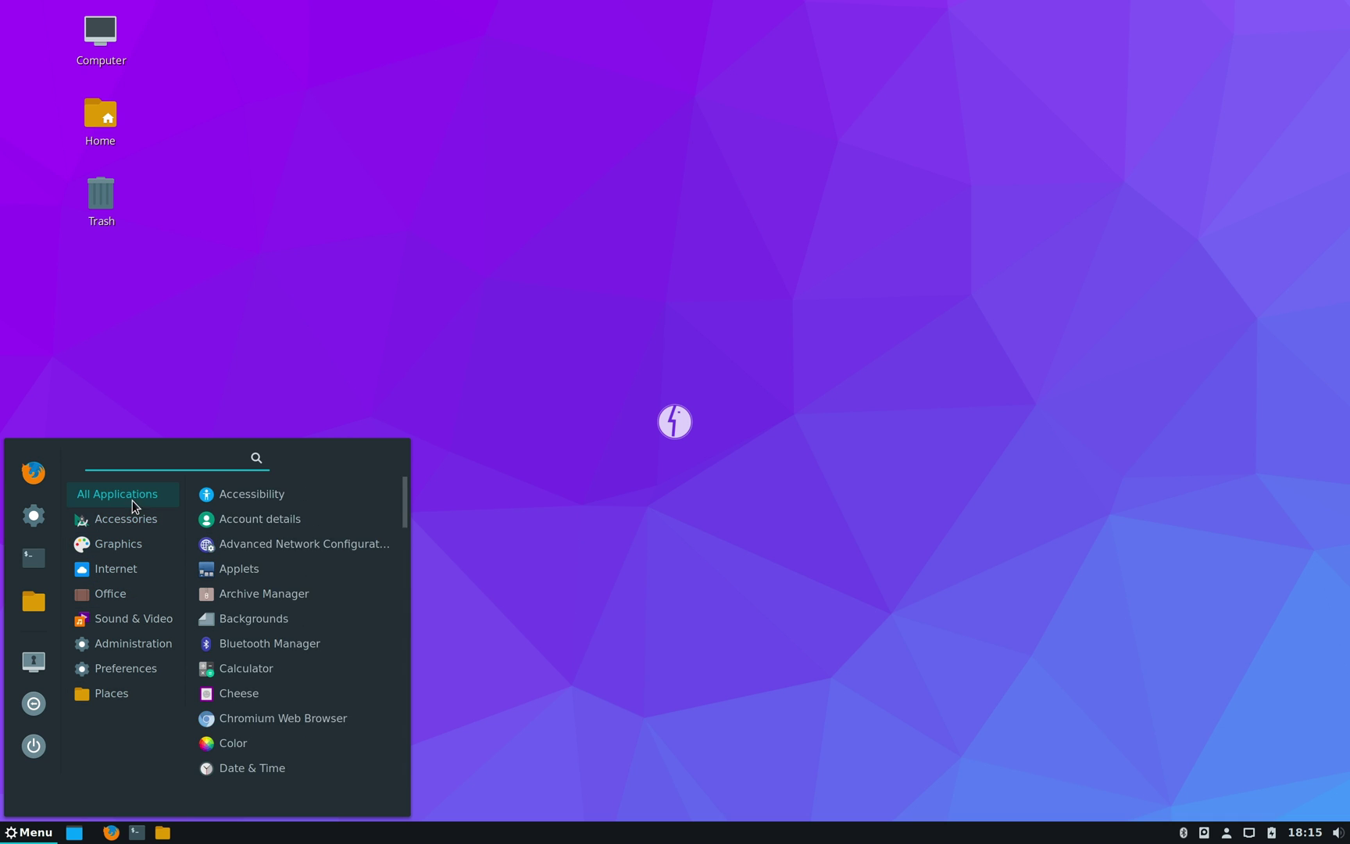
mouse_move(126, 696)
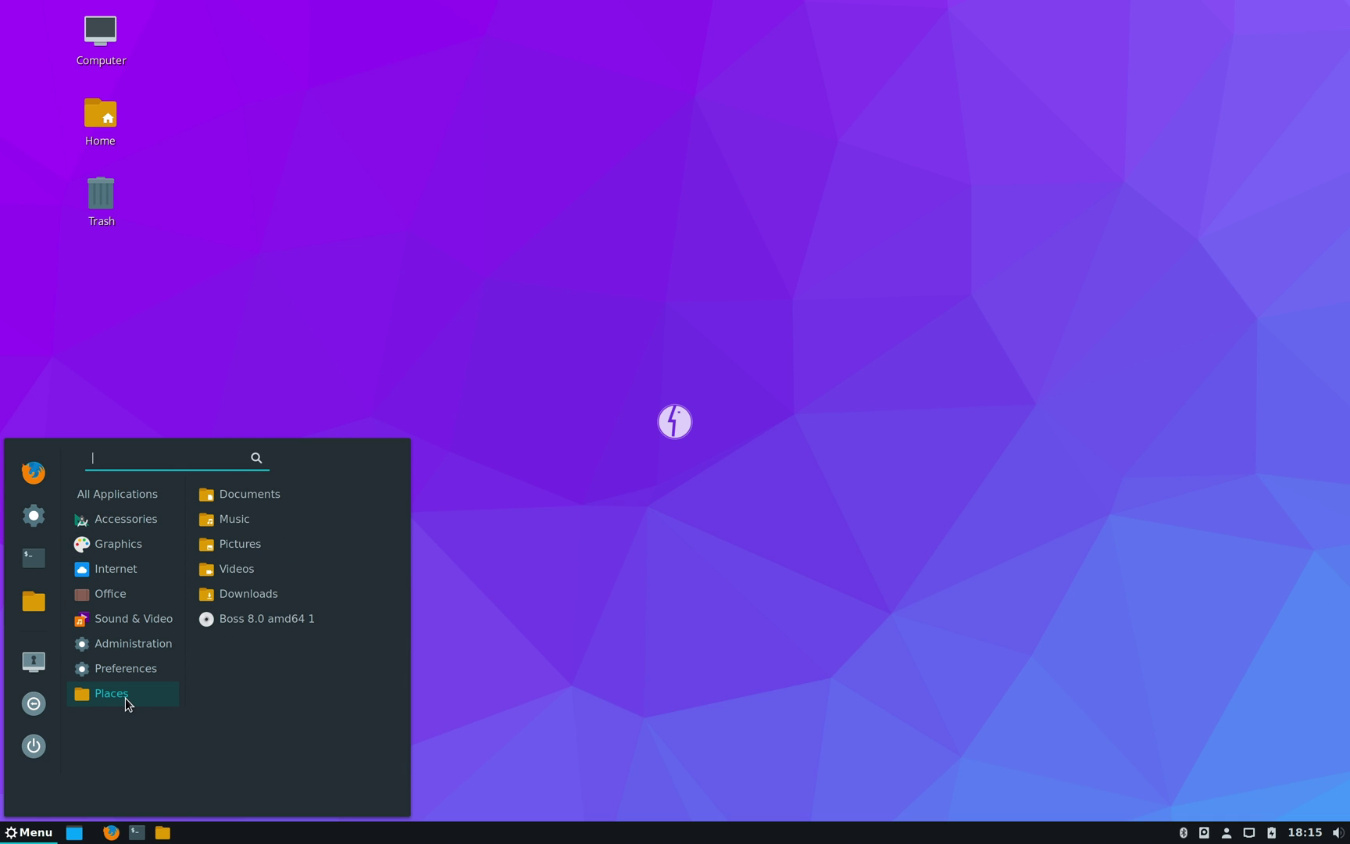
mouse_move(125, 519)
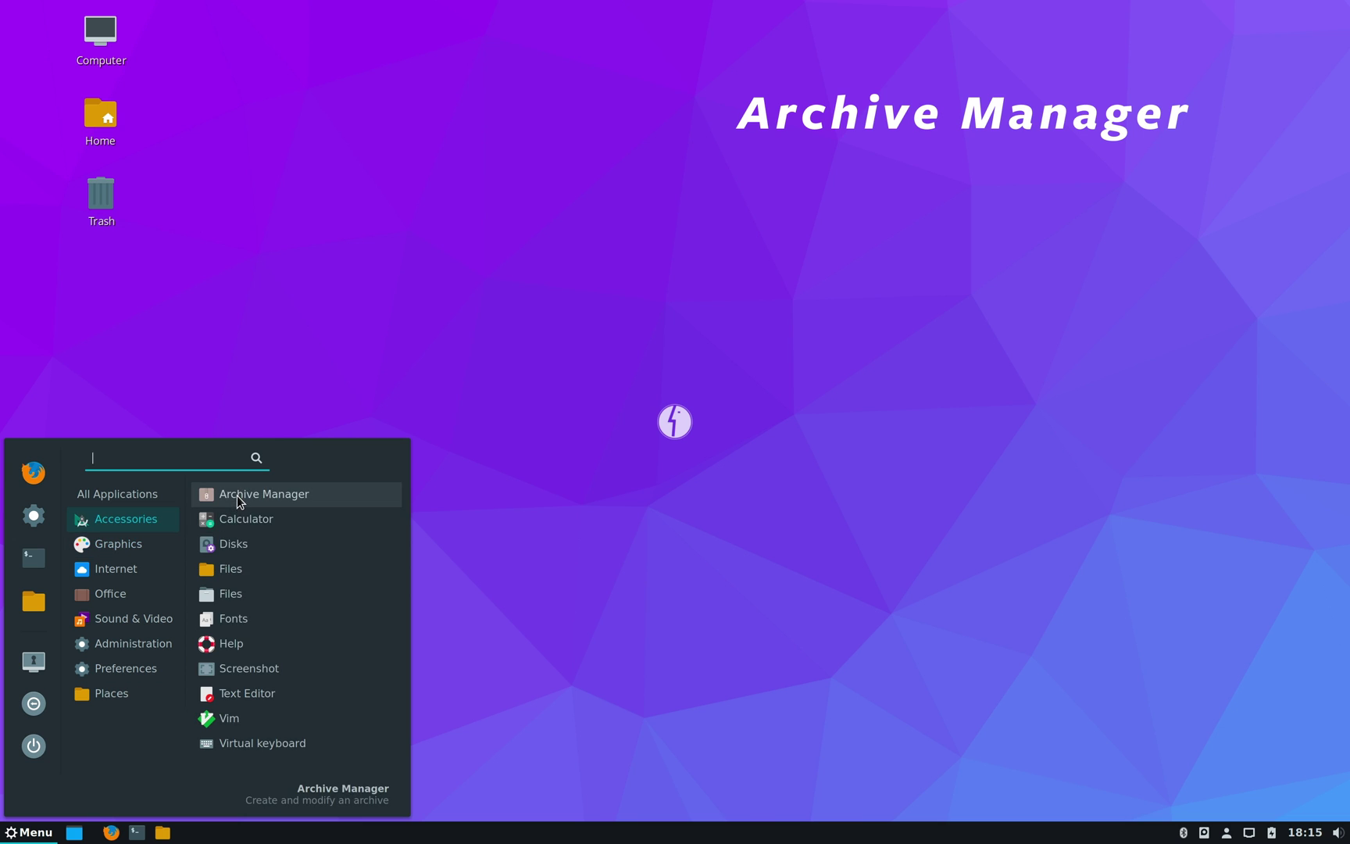
mouse_move(119, 566)
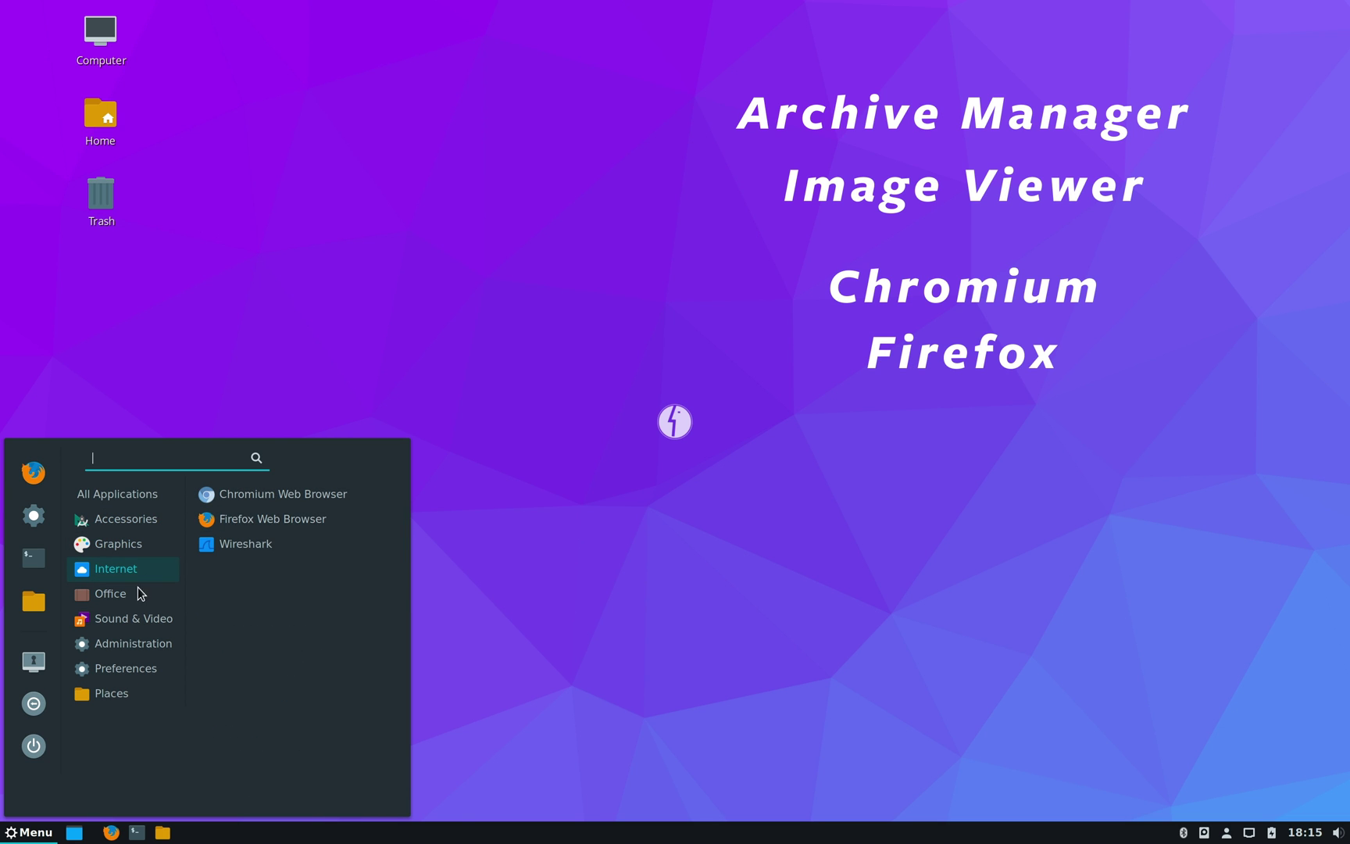
mouse_move(129, 596)
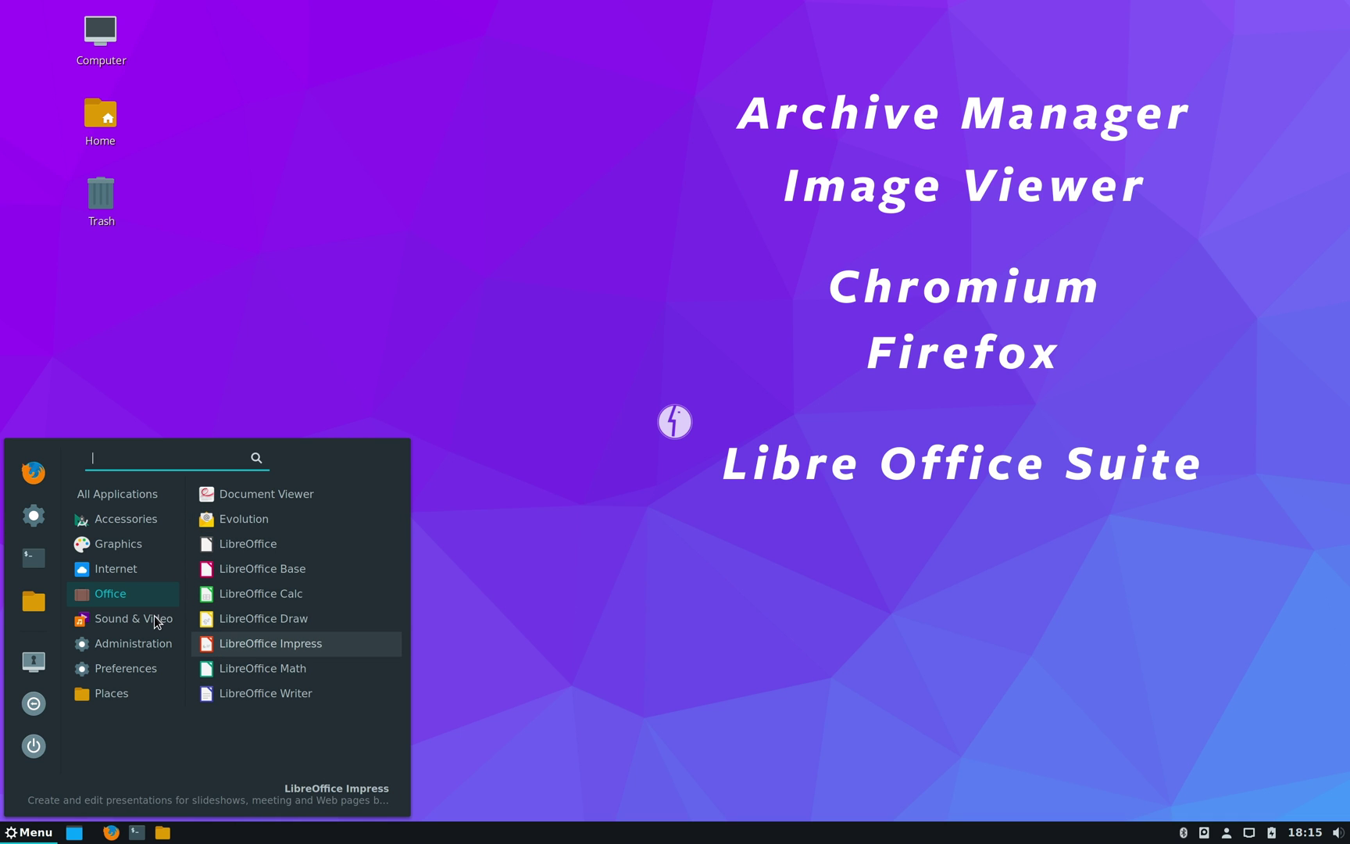
mouse_move(155, 617)
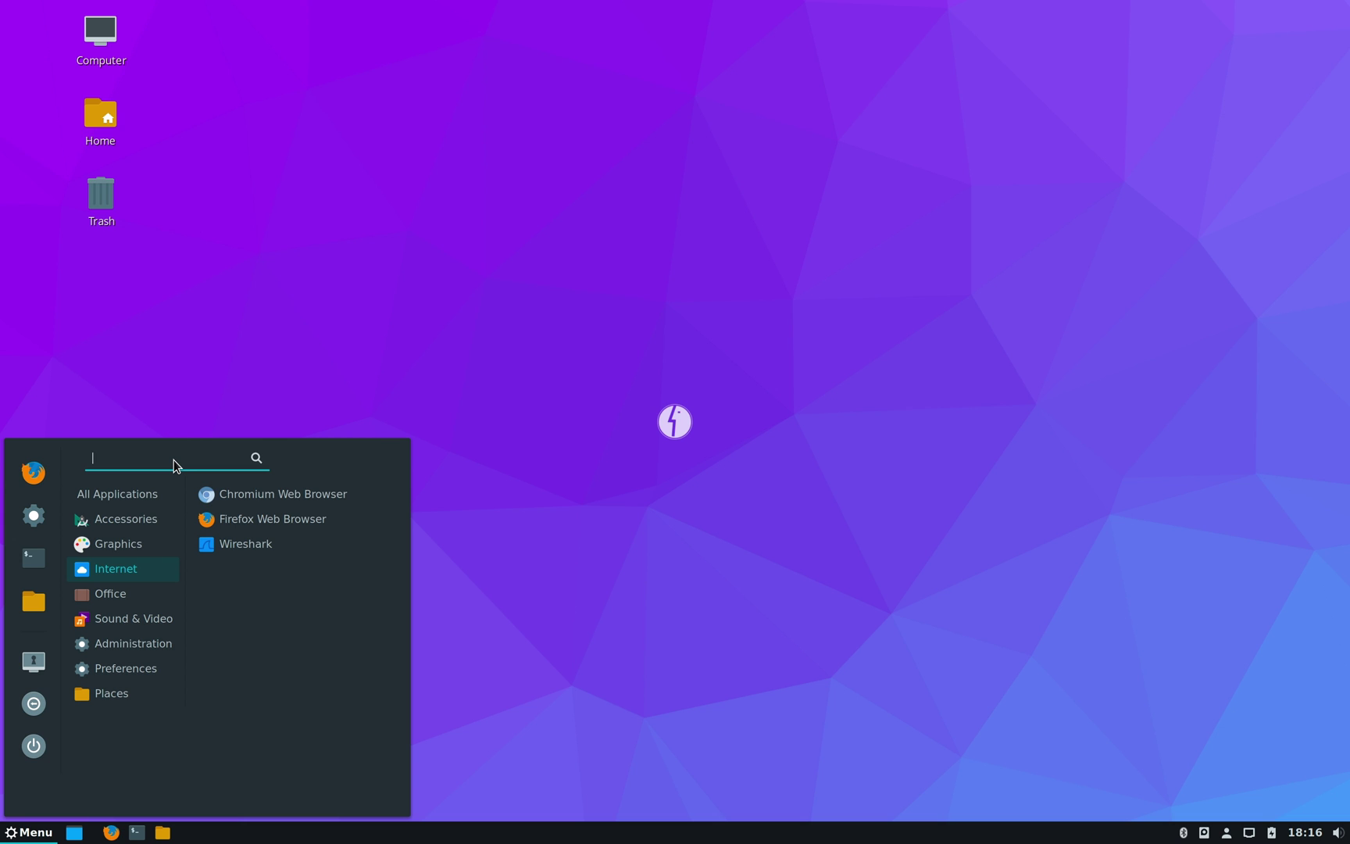
Step: Search the menu for 'synap' and launch Synaptic Package Manager, authenticating with the account password
type("synap")
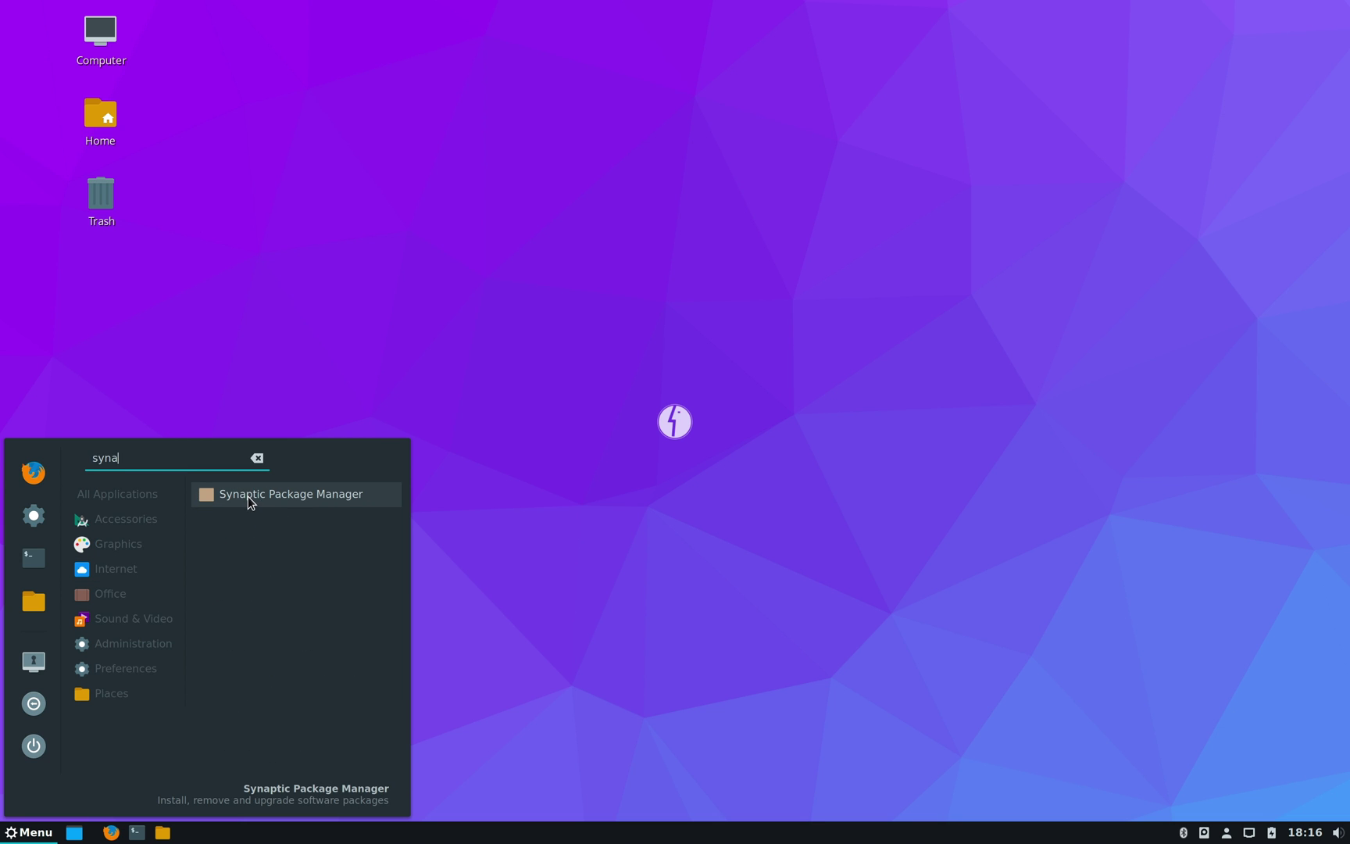
left_click(244, 493)
type("*********")
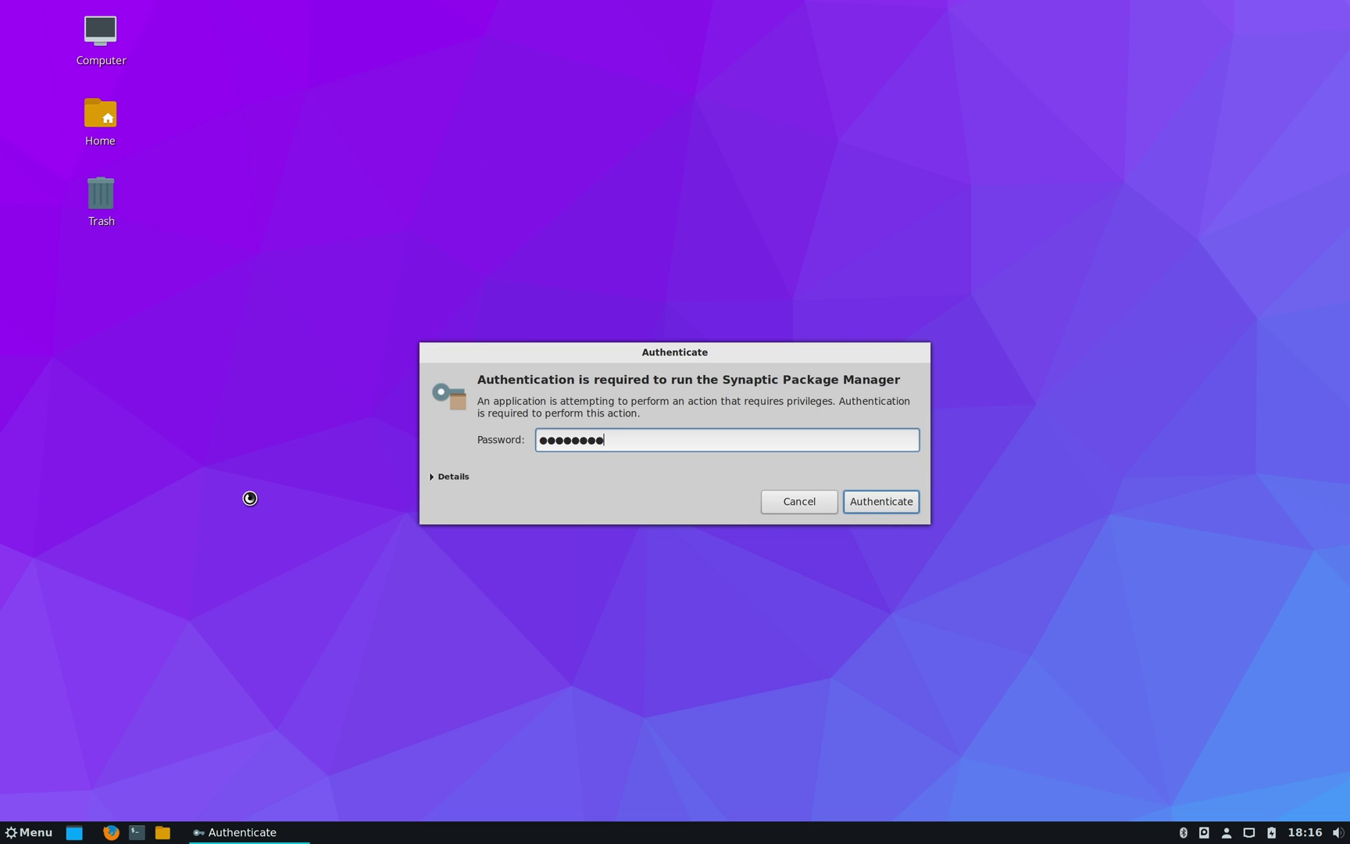
key("Return")
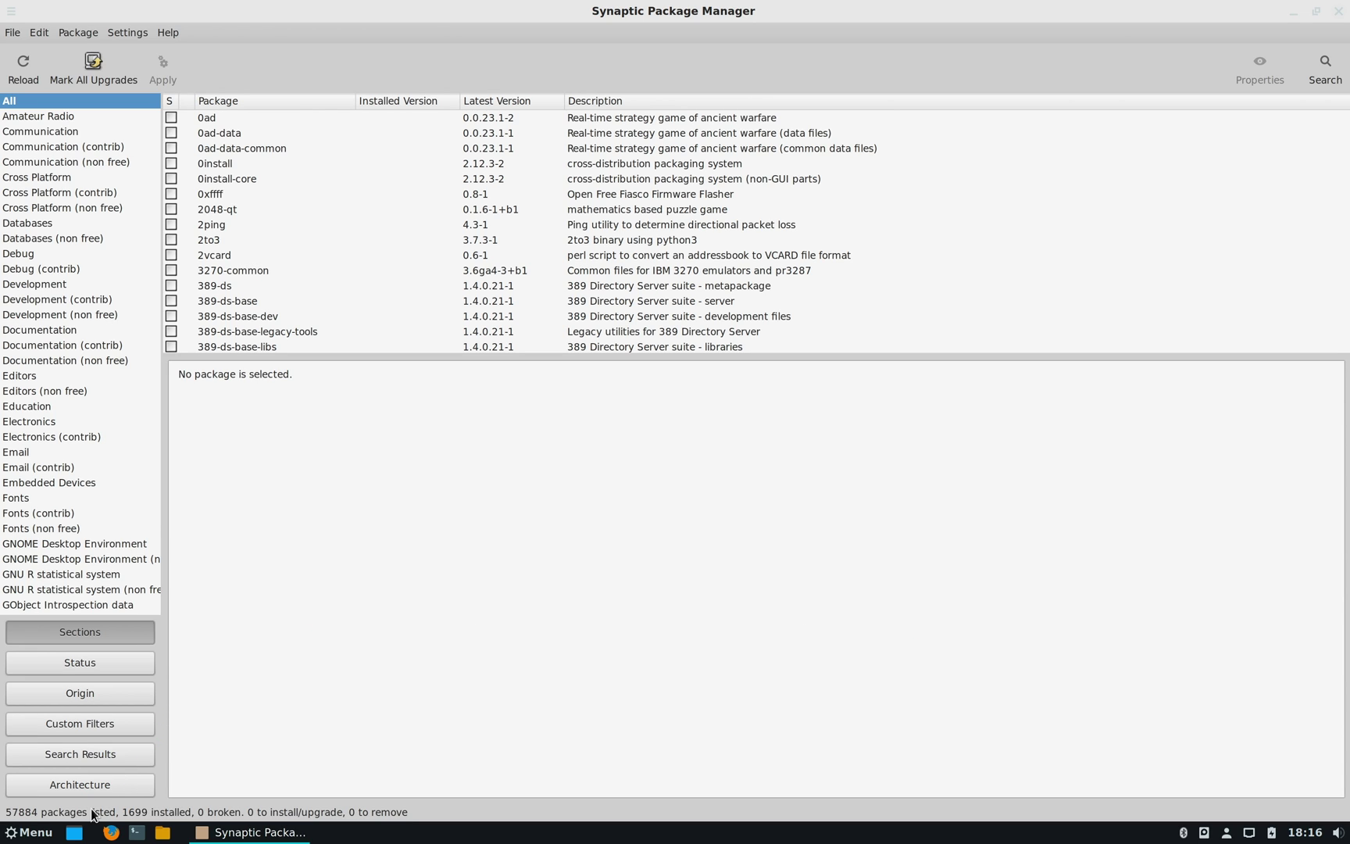
left_click(122, 31)
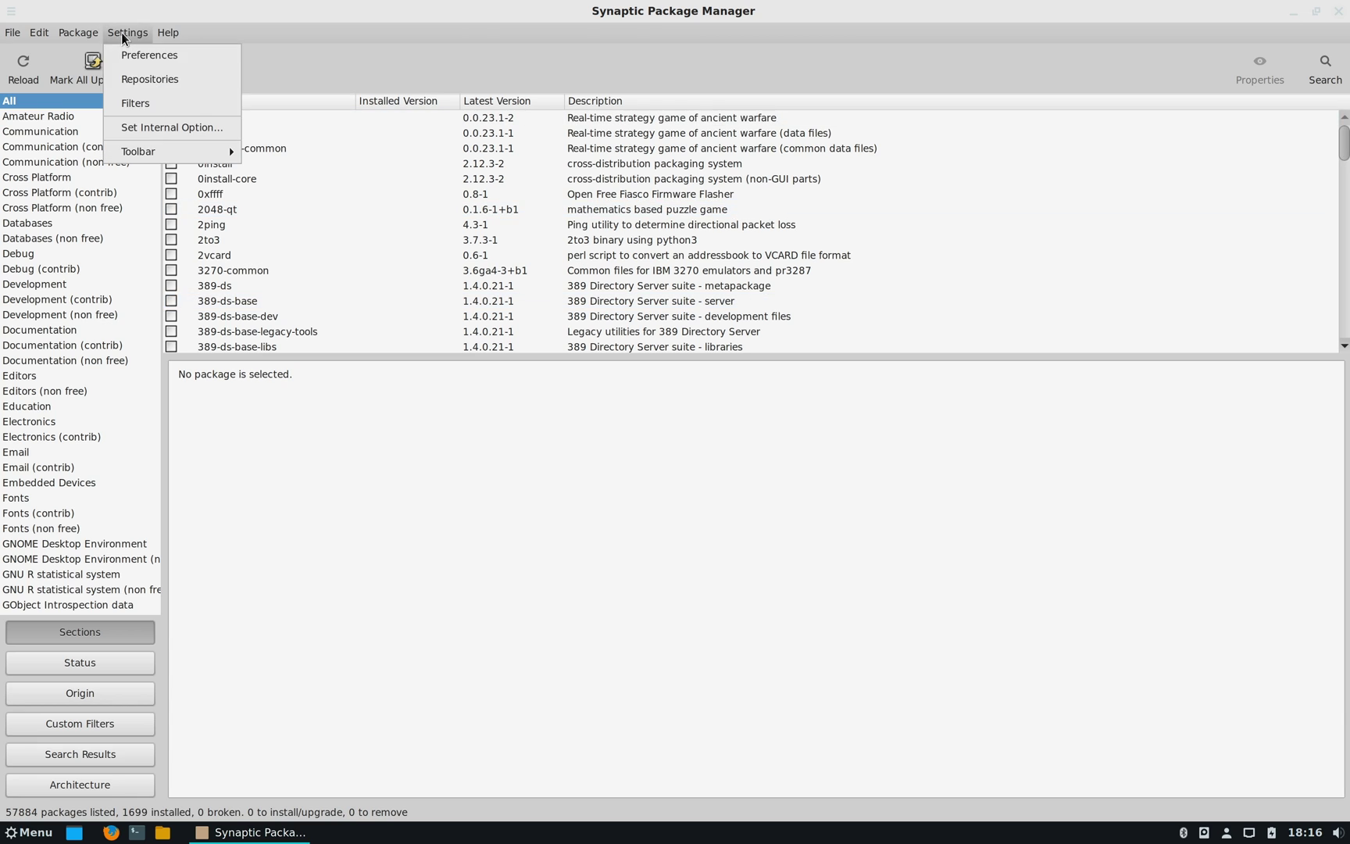
left_click(149, 78)
left_click(767, 319)
left_click(766, 348)
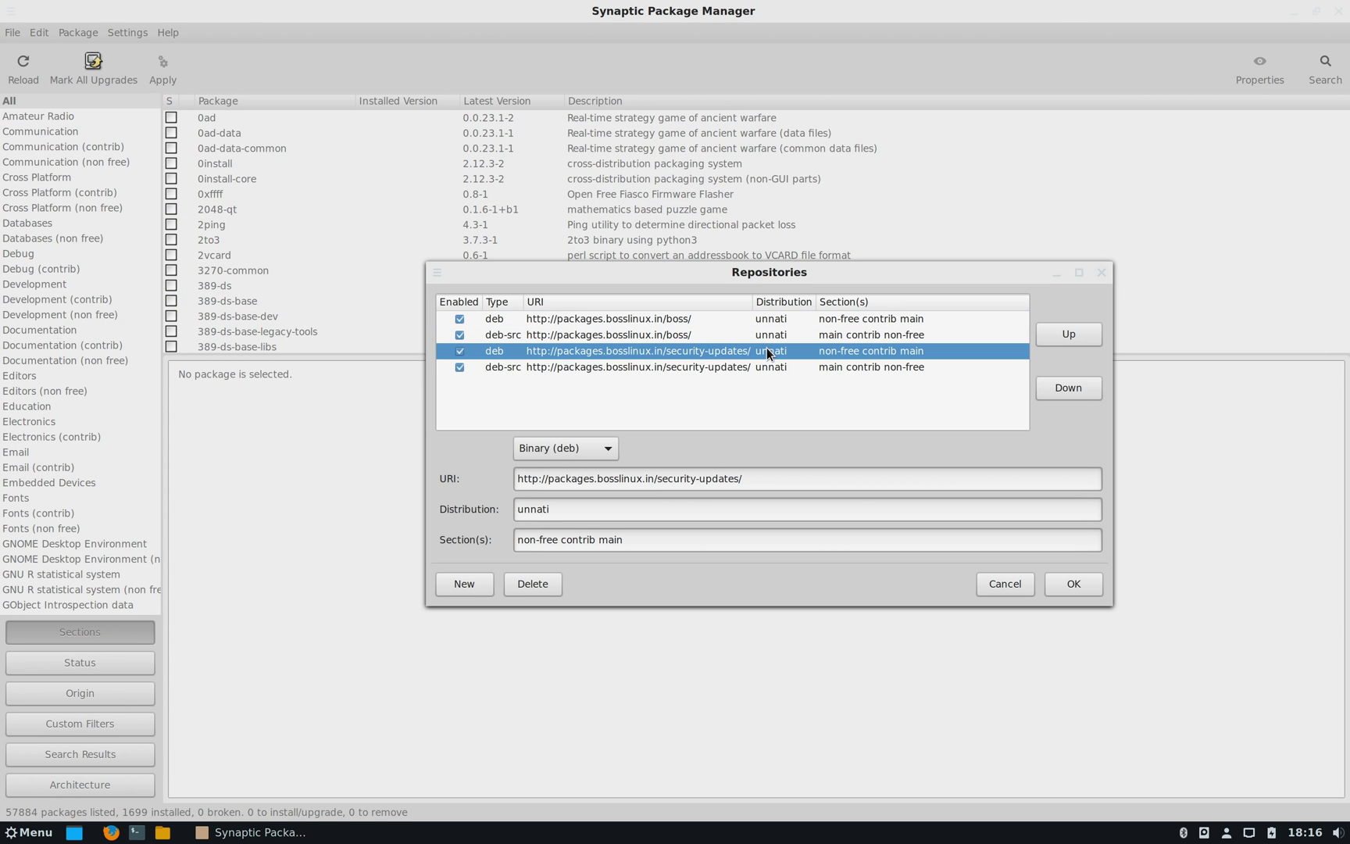
left_click(1070, 585)
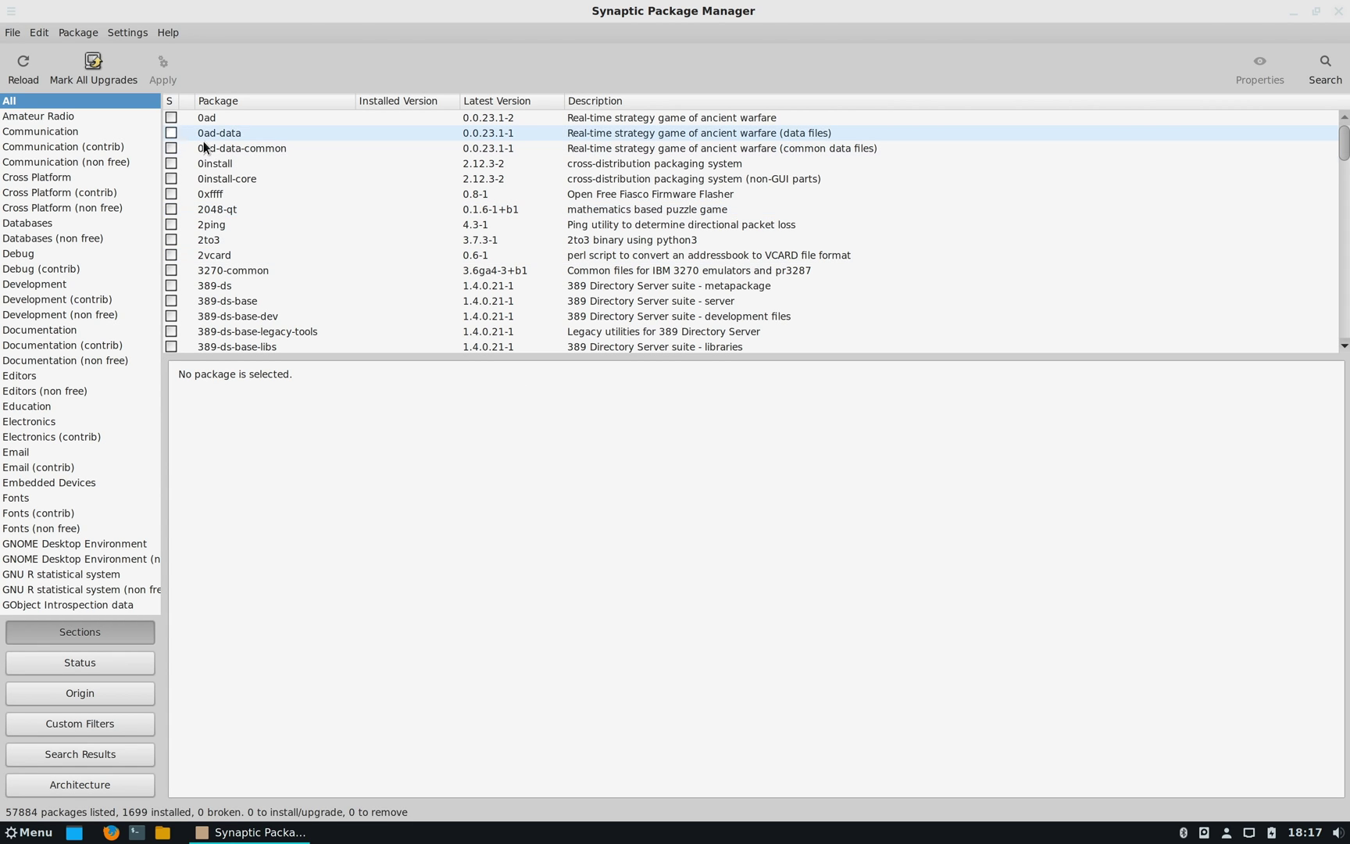
Step: Mark all 313 upgrades, accept the extra required changes, and apply them from the summary
scroll(229, 178, "down", 5)
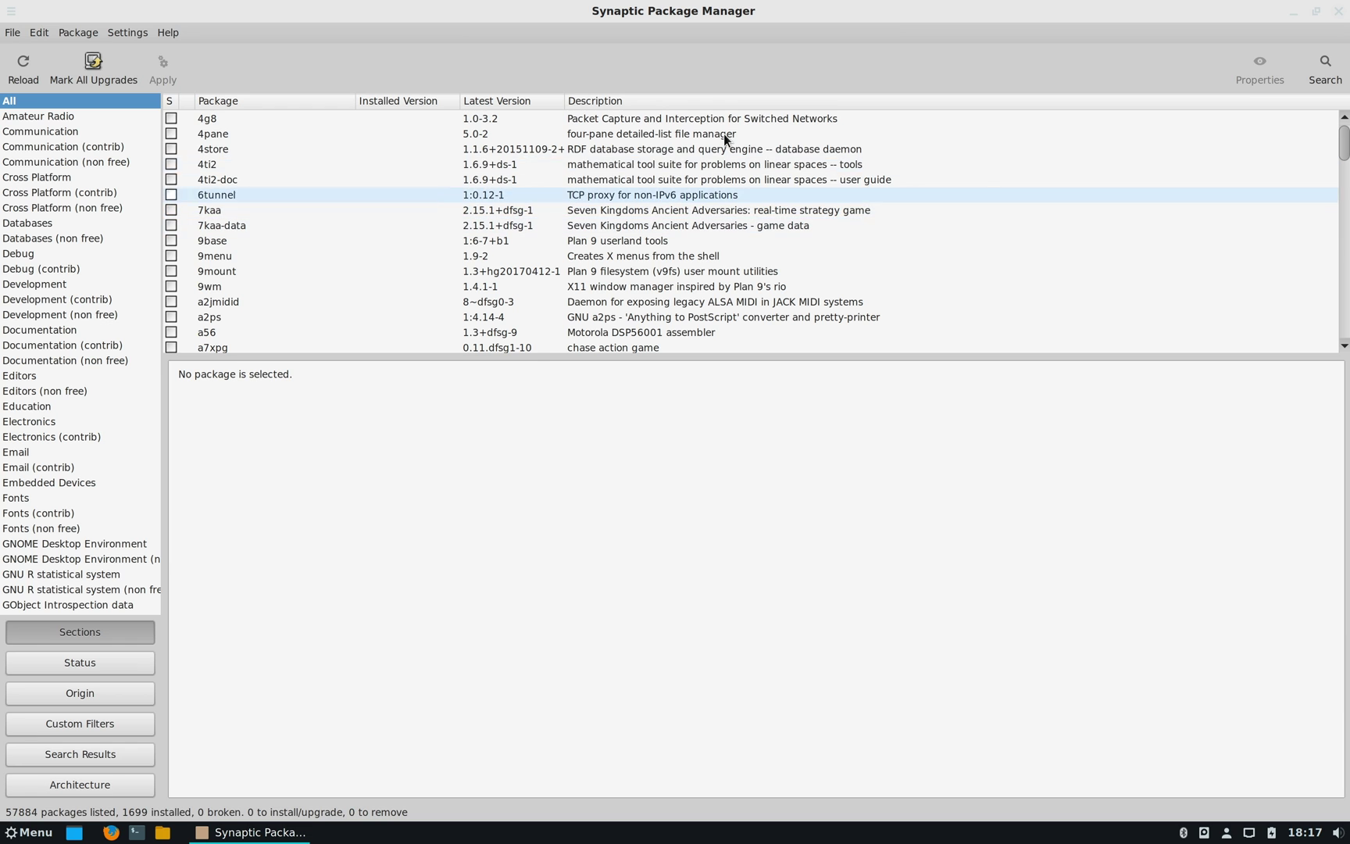
left_click(93, 63)
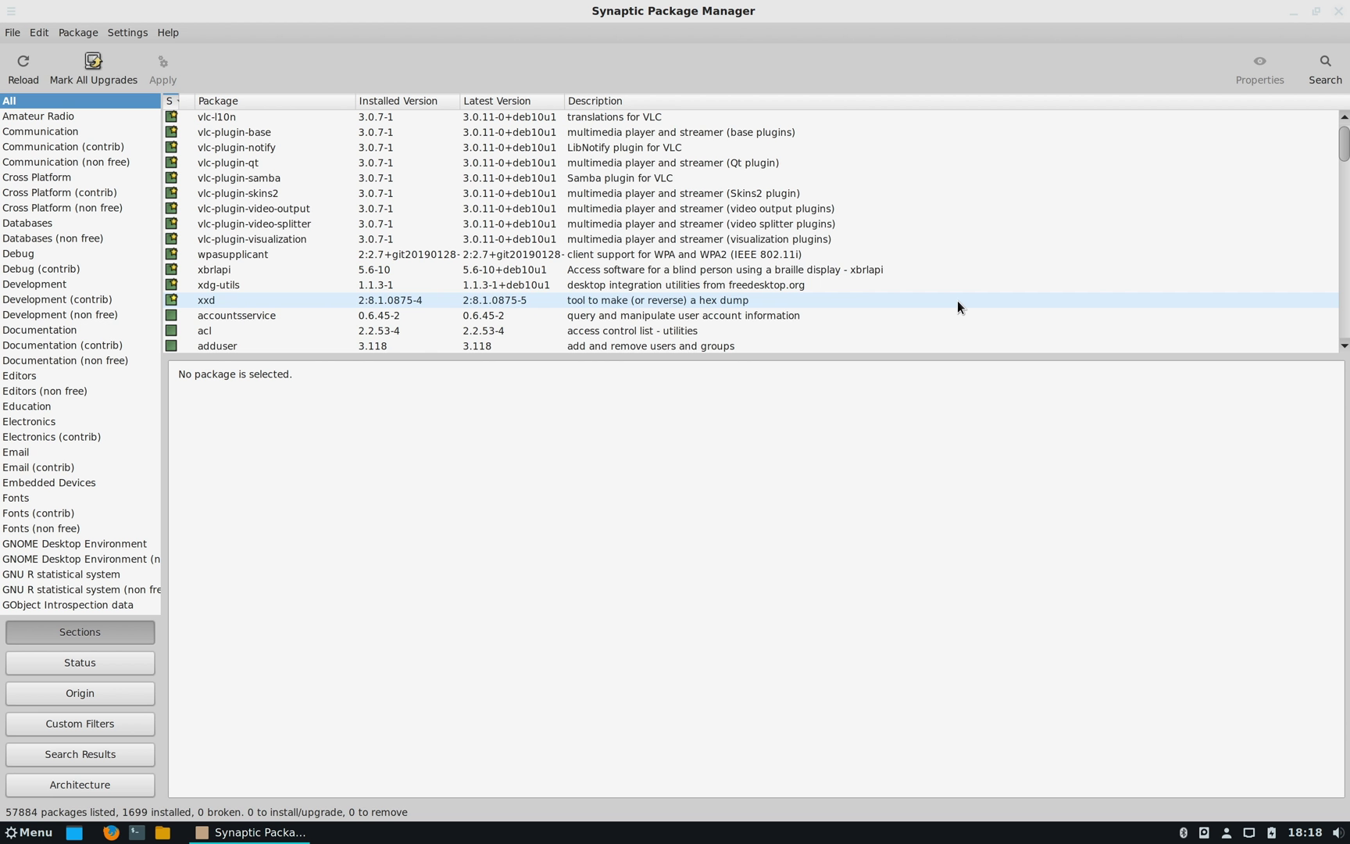
scroll(957, 301, "down", 1)
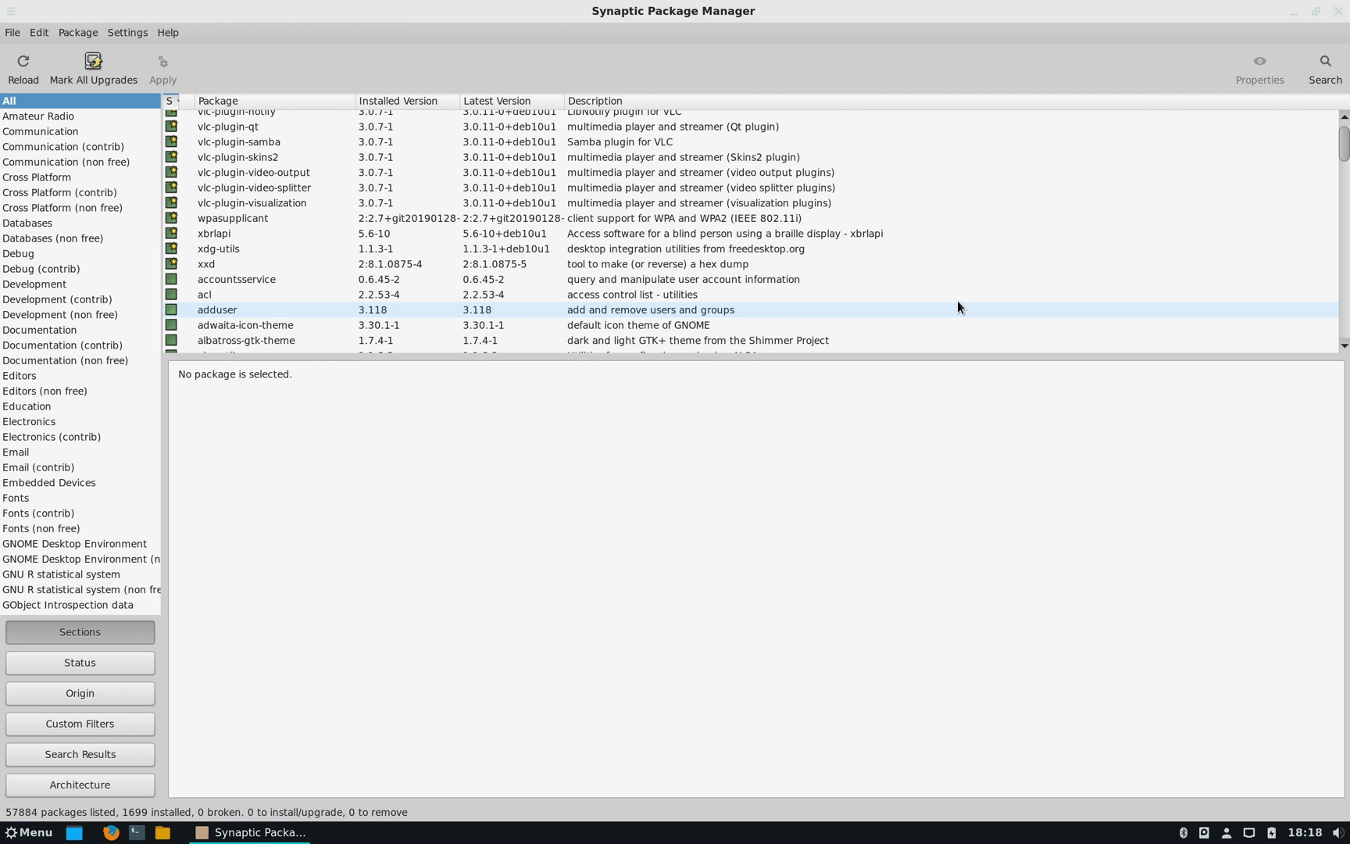
left_click(188, 258)
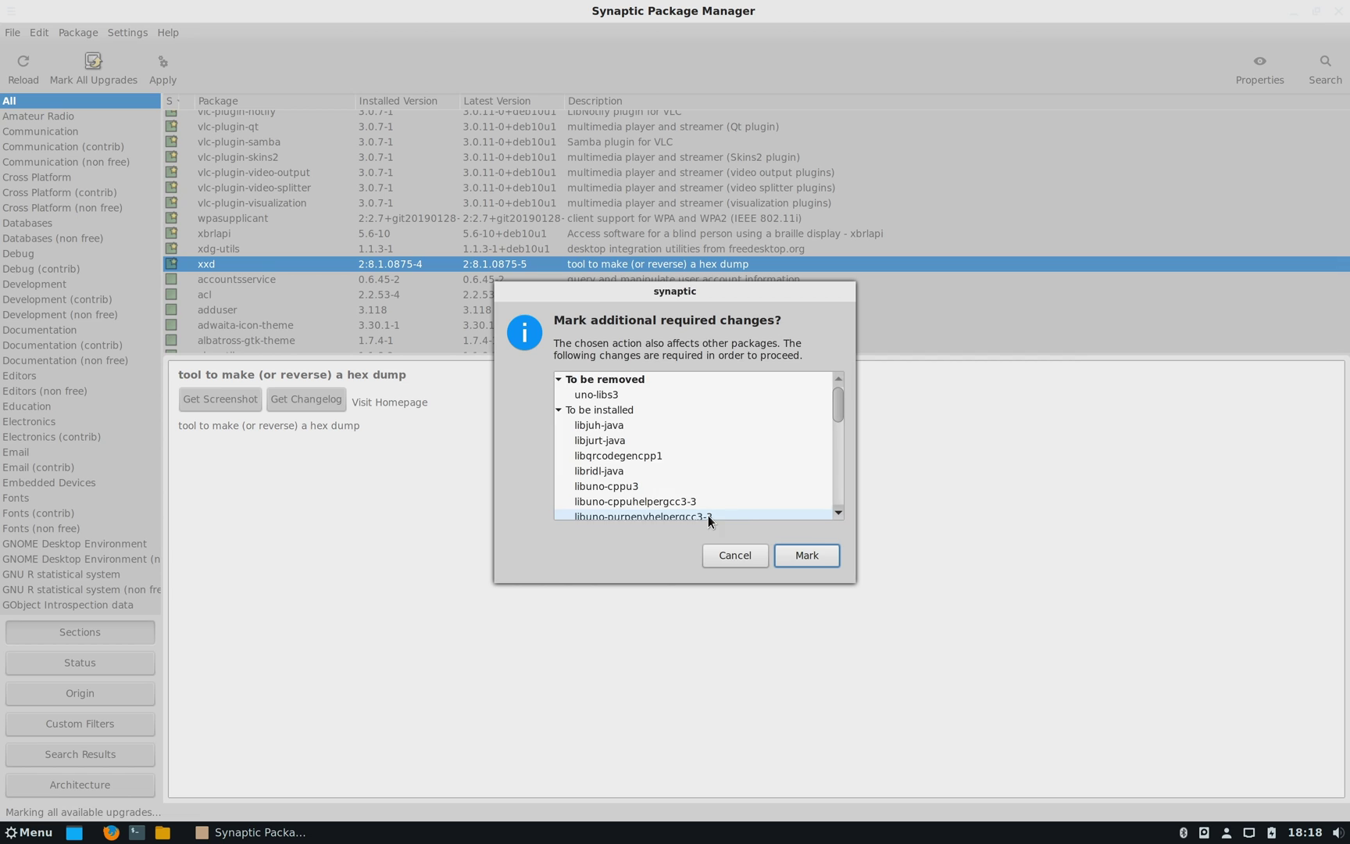
left_click(801, 553)
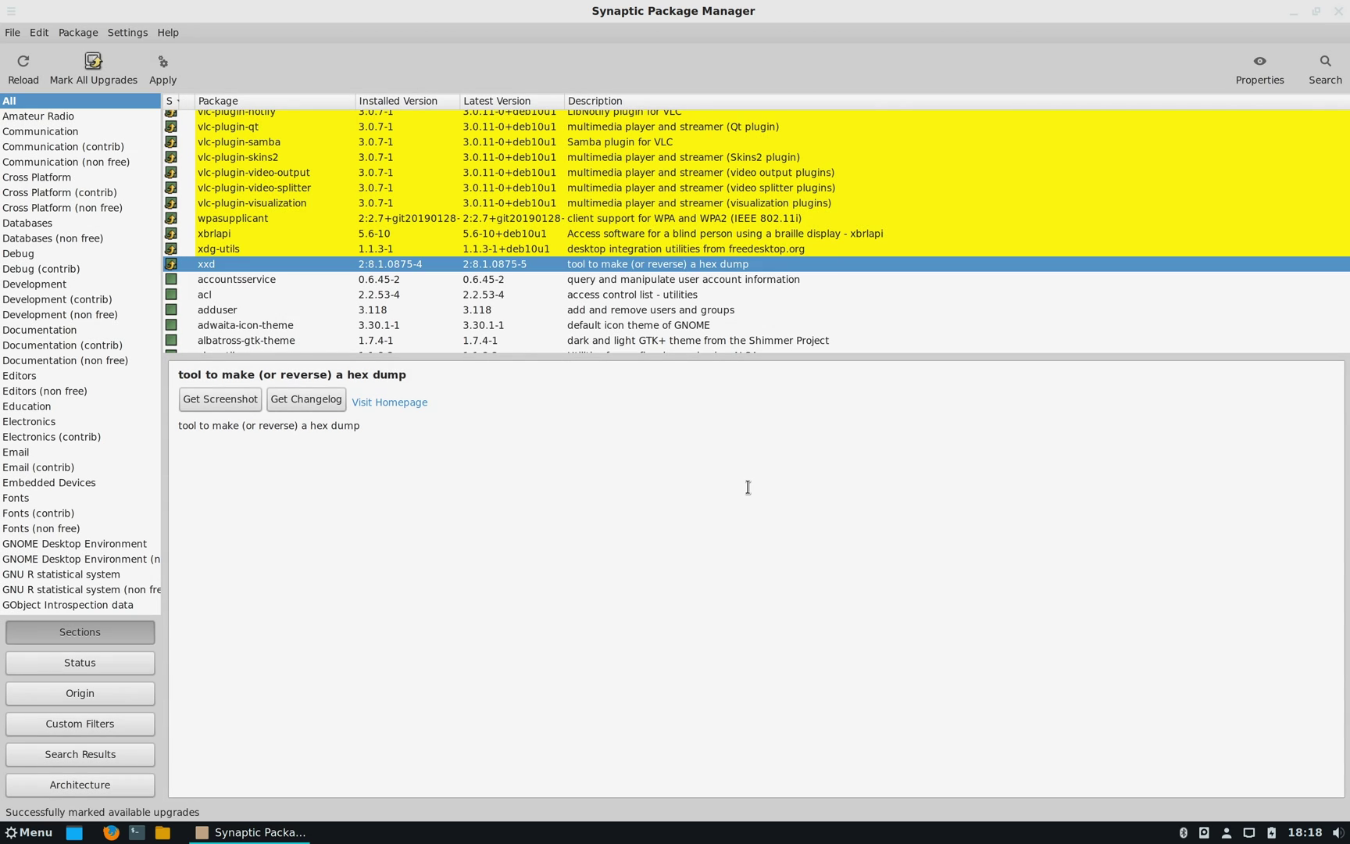
key("ctrl+p")
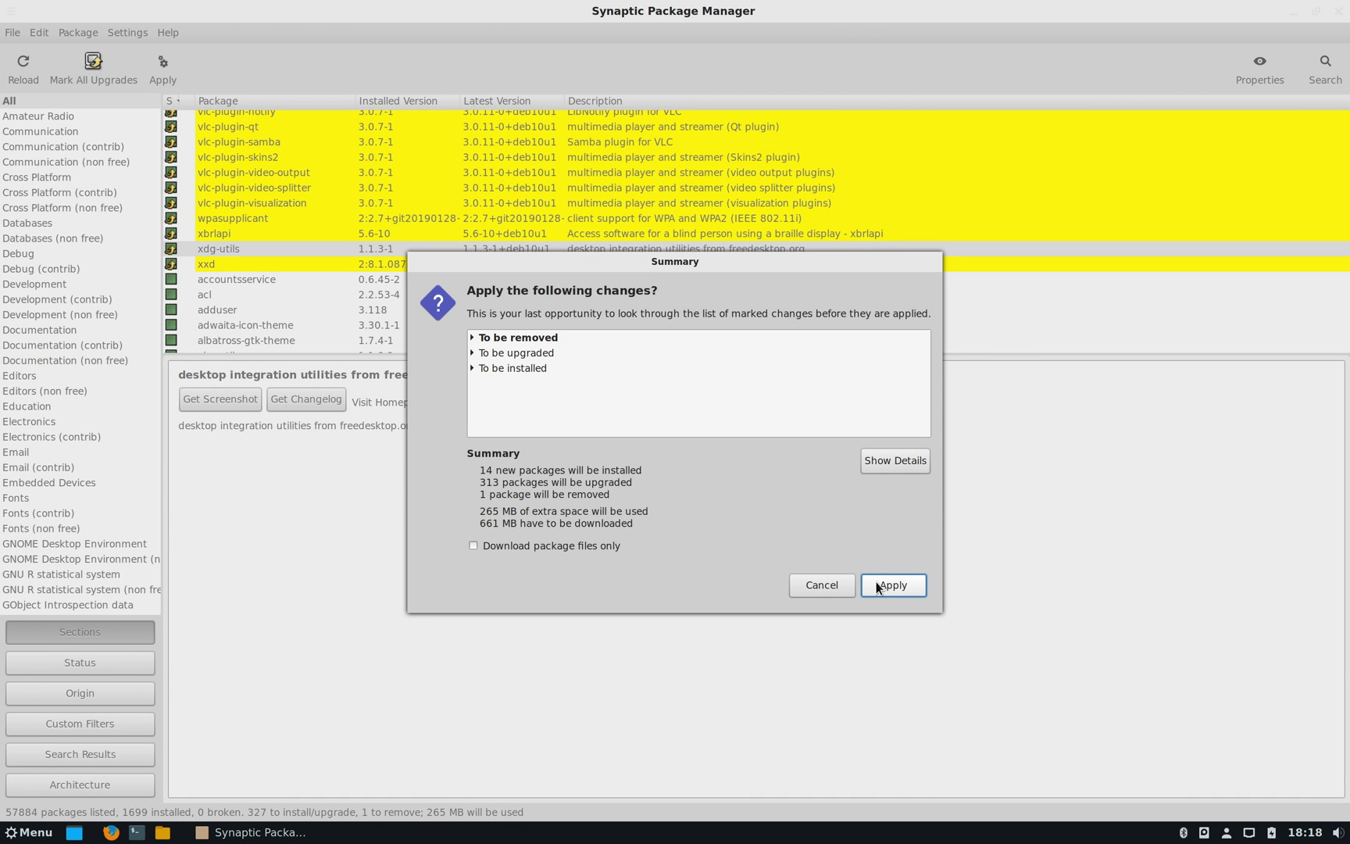
left_click(893, 585)
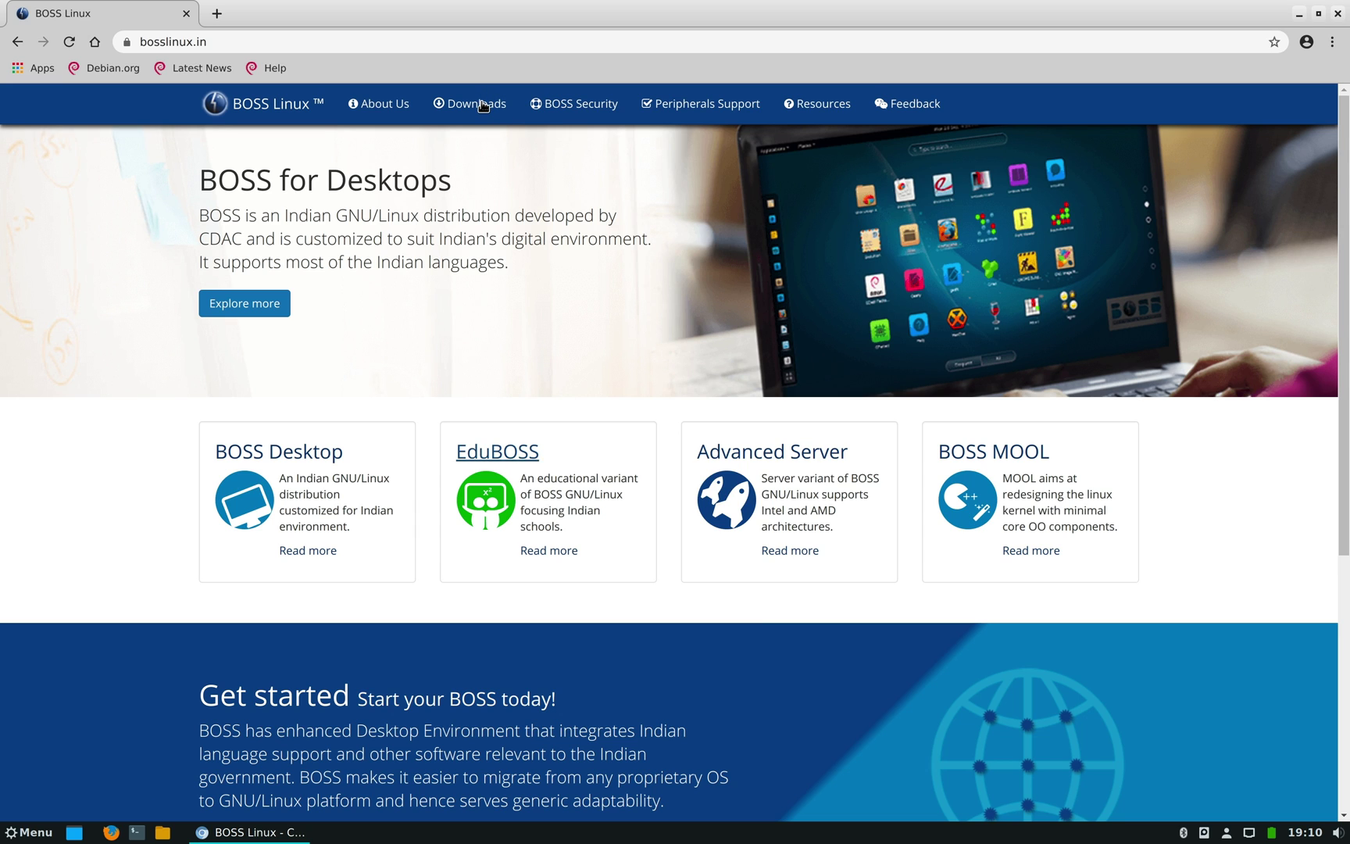
Step: Visit the BOSS Security, Resources and Feedback pages, returning to Resources after Feedback's 404 error
left_click(542, 103)
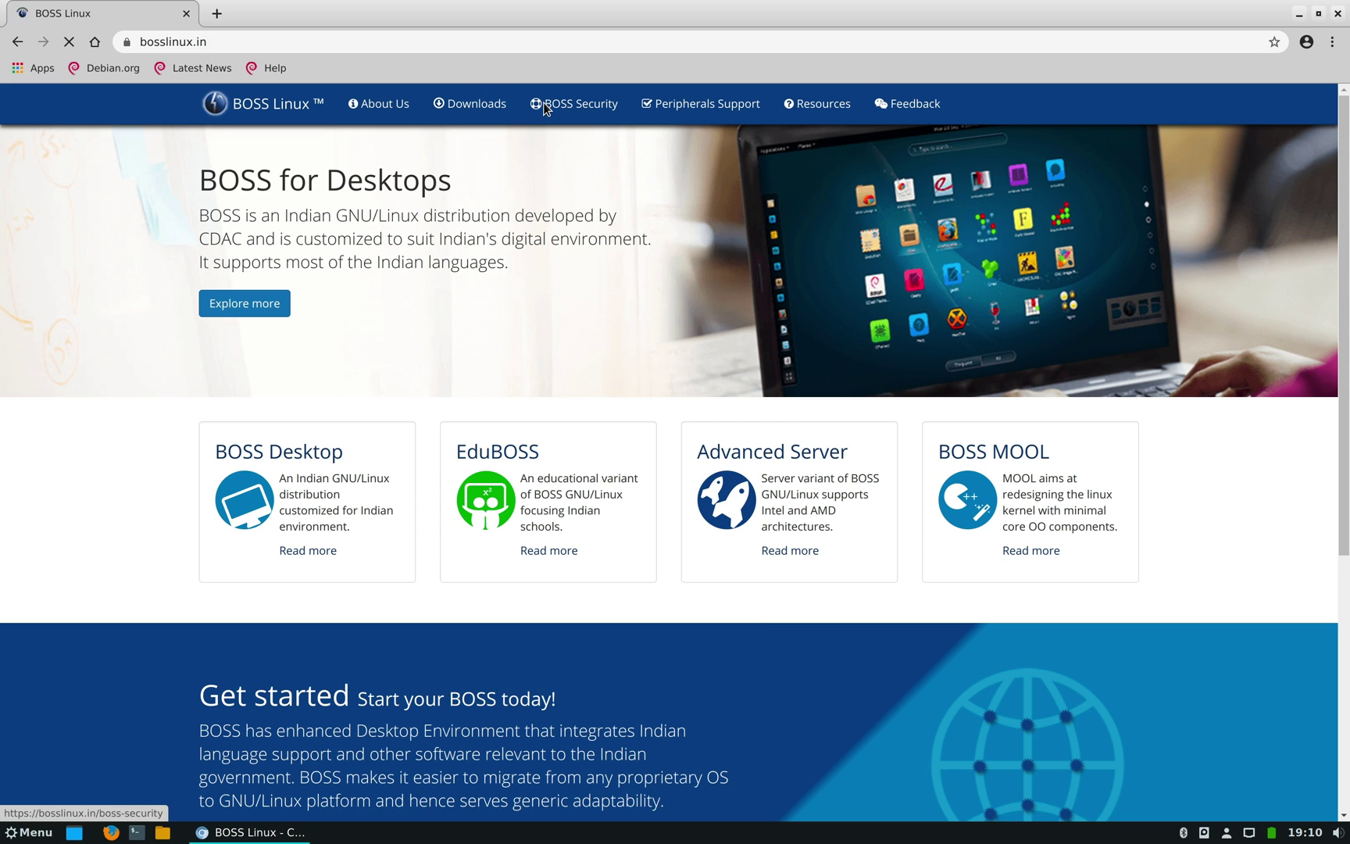
left_click(813, 114)
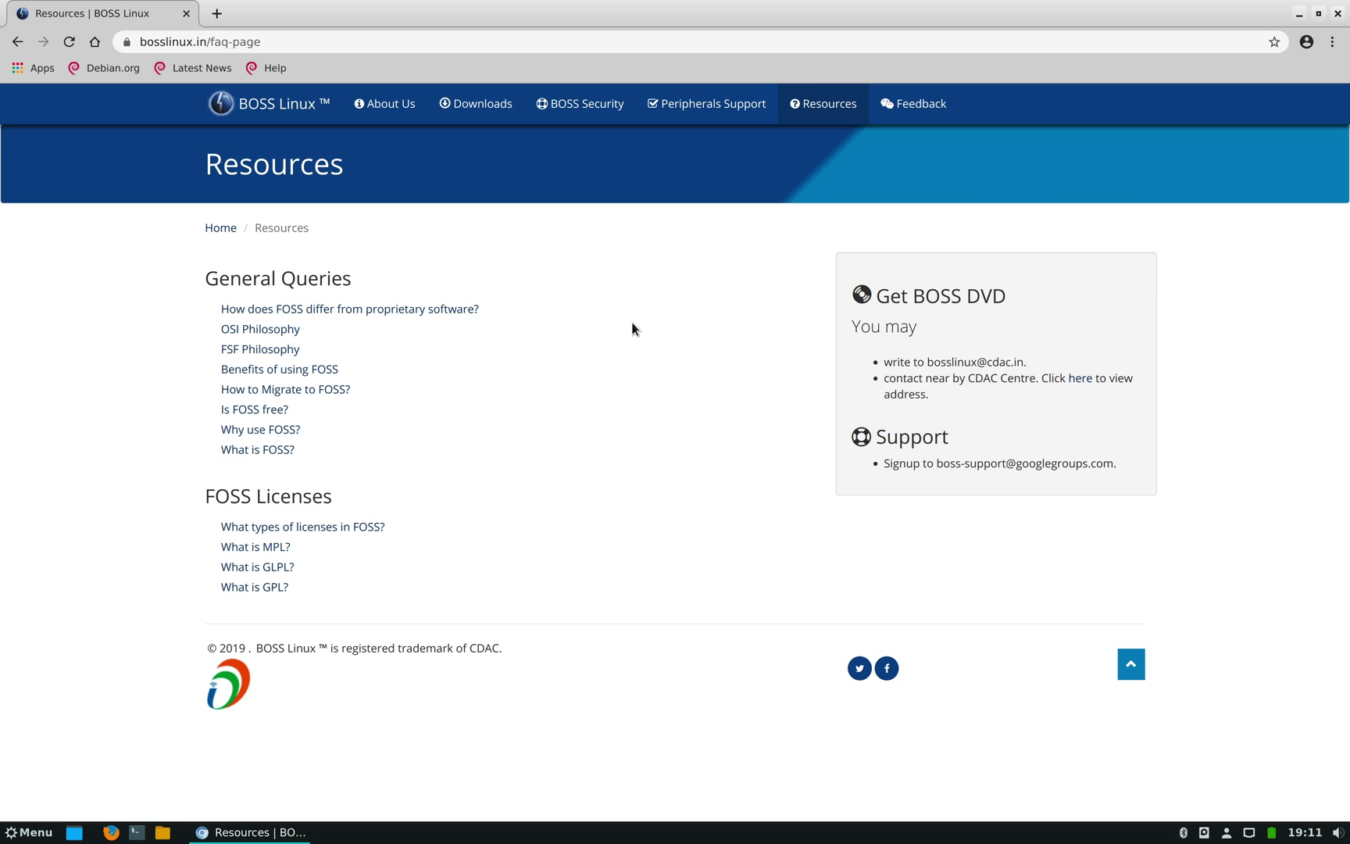
left_click(927, 110)
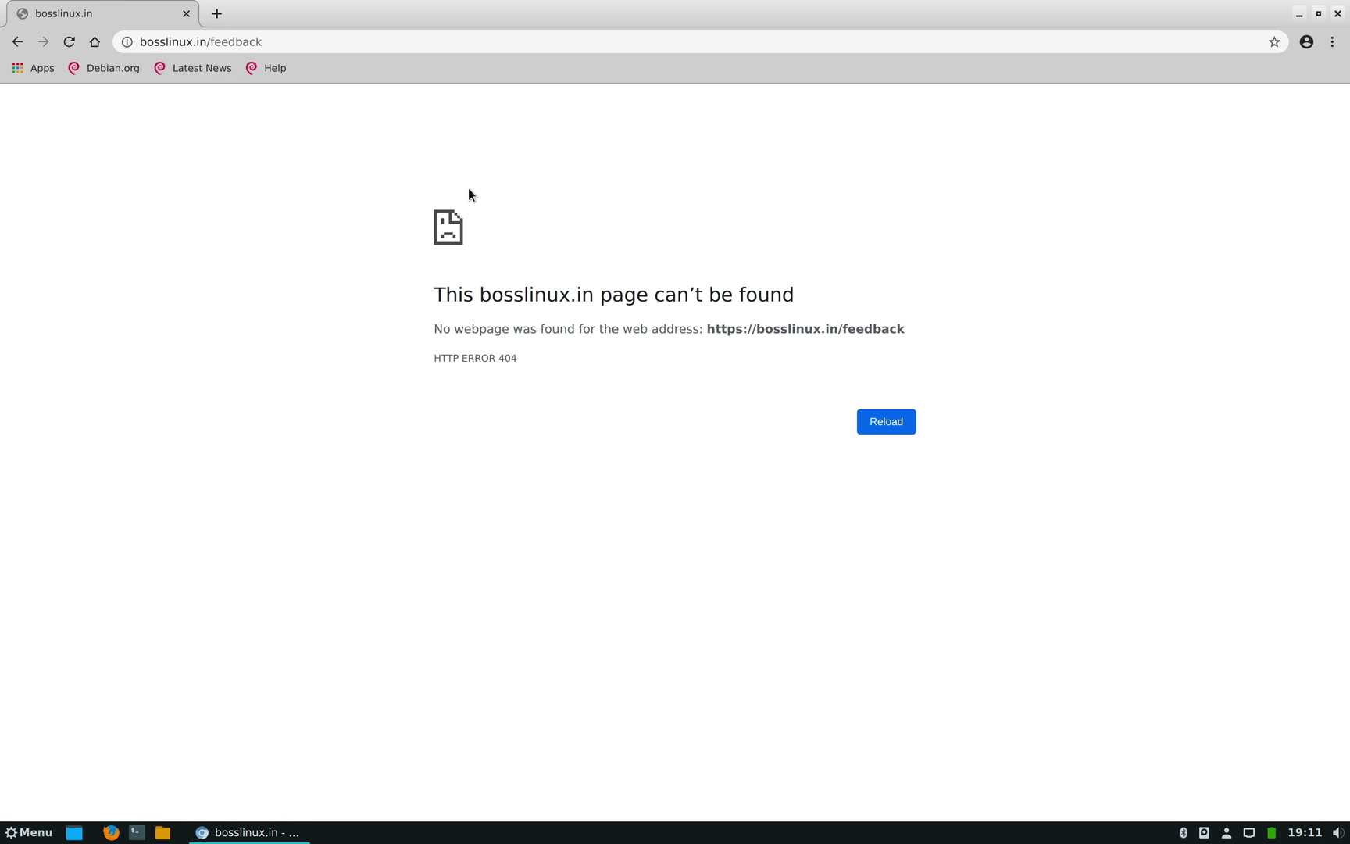
left_click(16, 44)
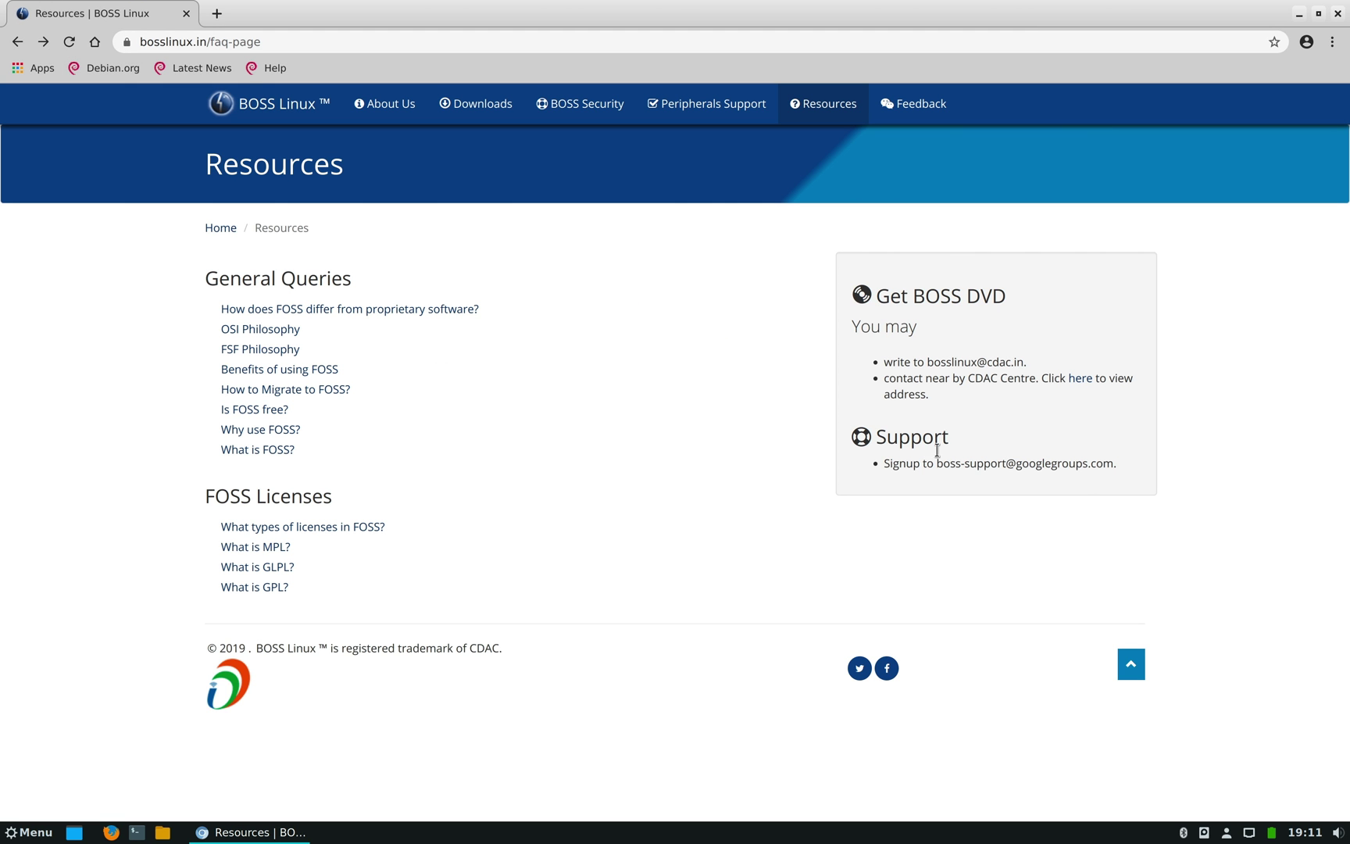
left_click_drag(937, 462, 1112, 462)
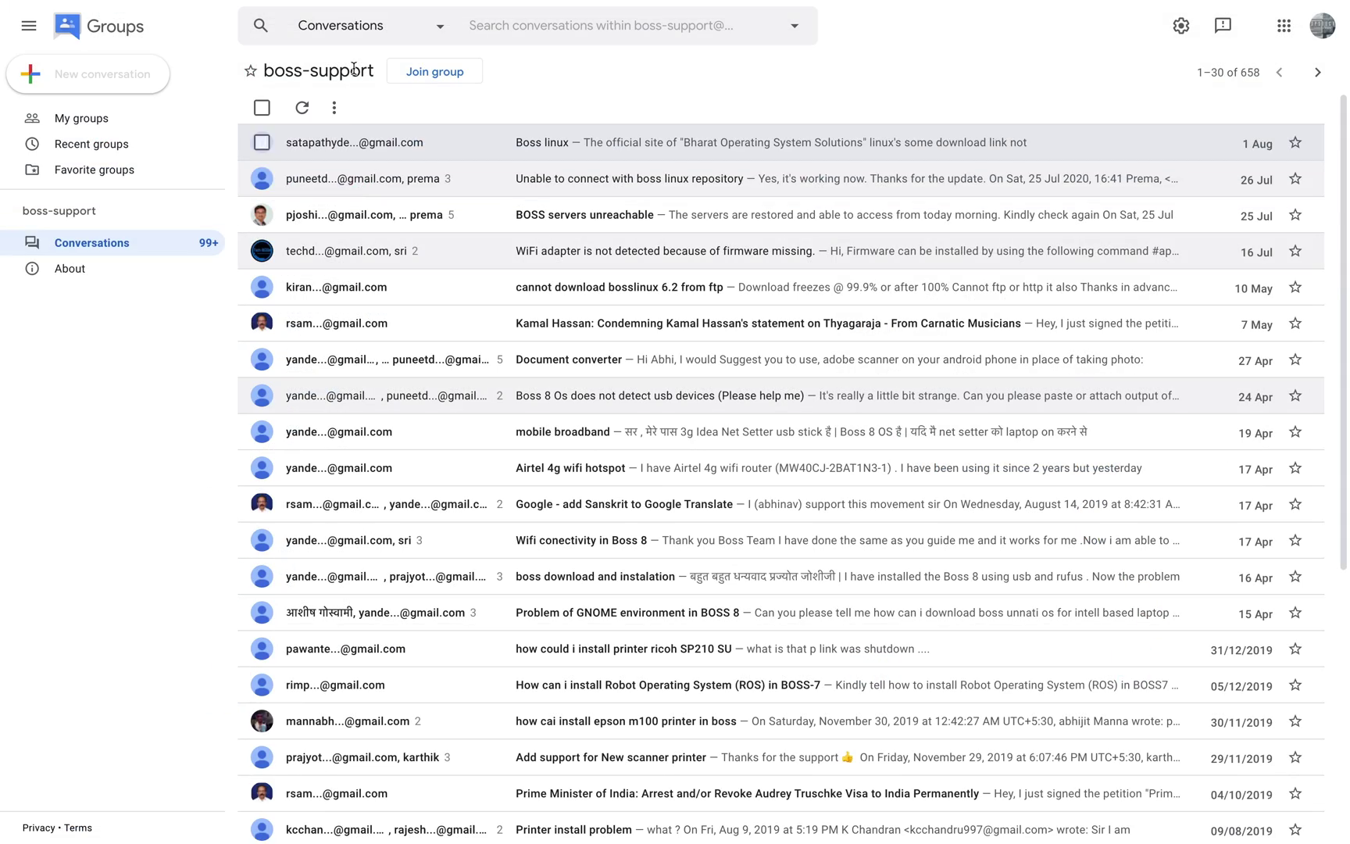
left_click(388, 215)
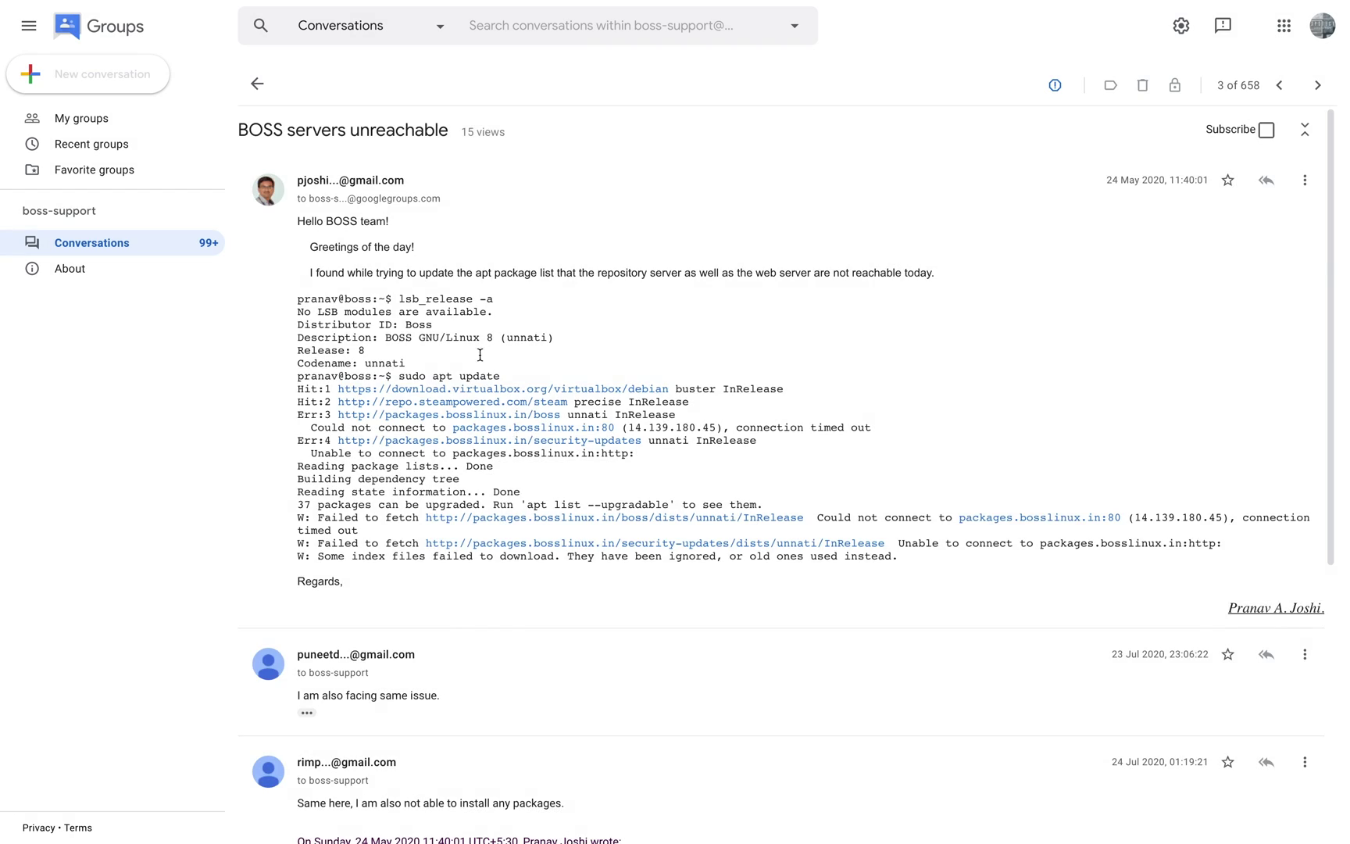
scroll(468, 404, "down", 10)
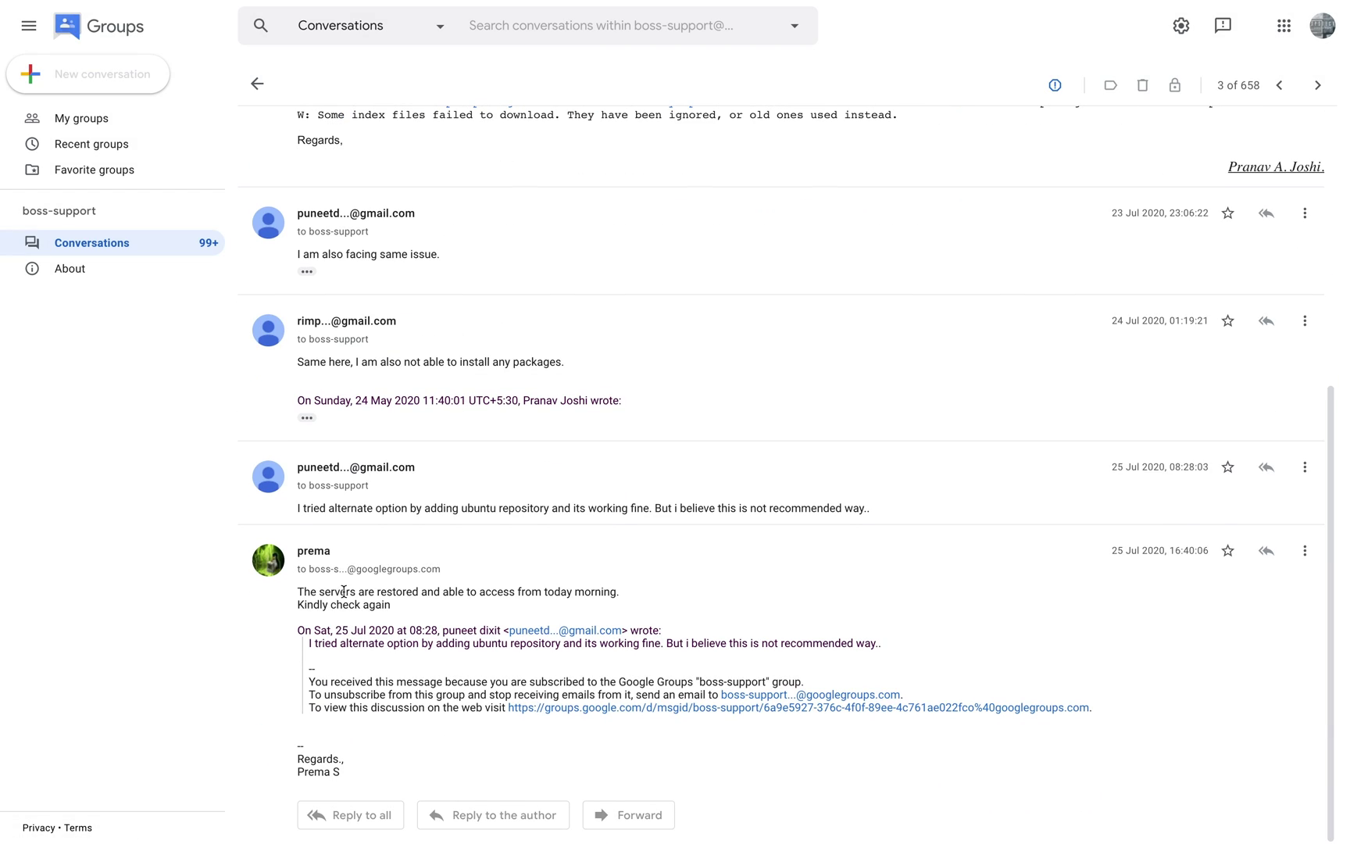
scroll(440, 539, "up", 5)
left_click(257, 83)
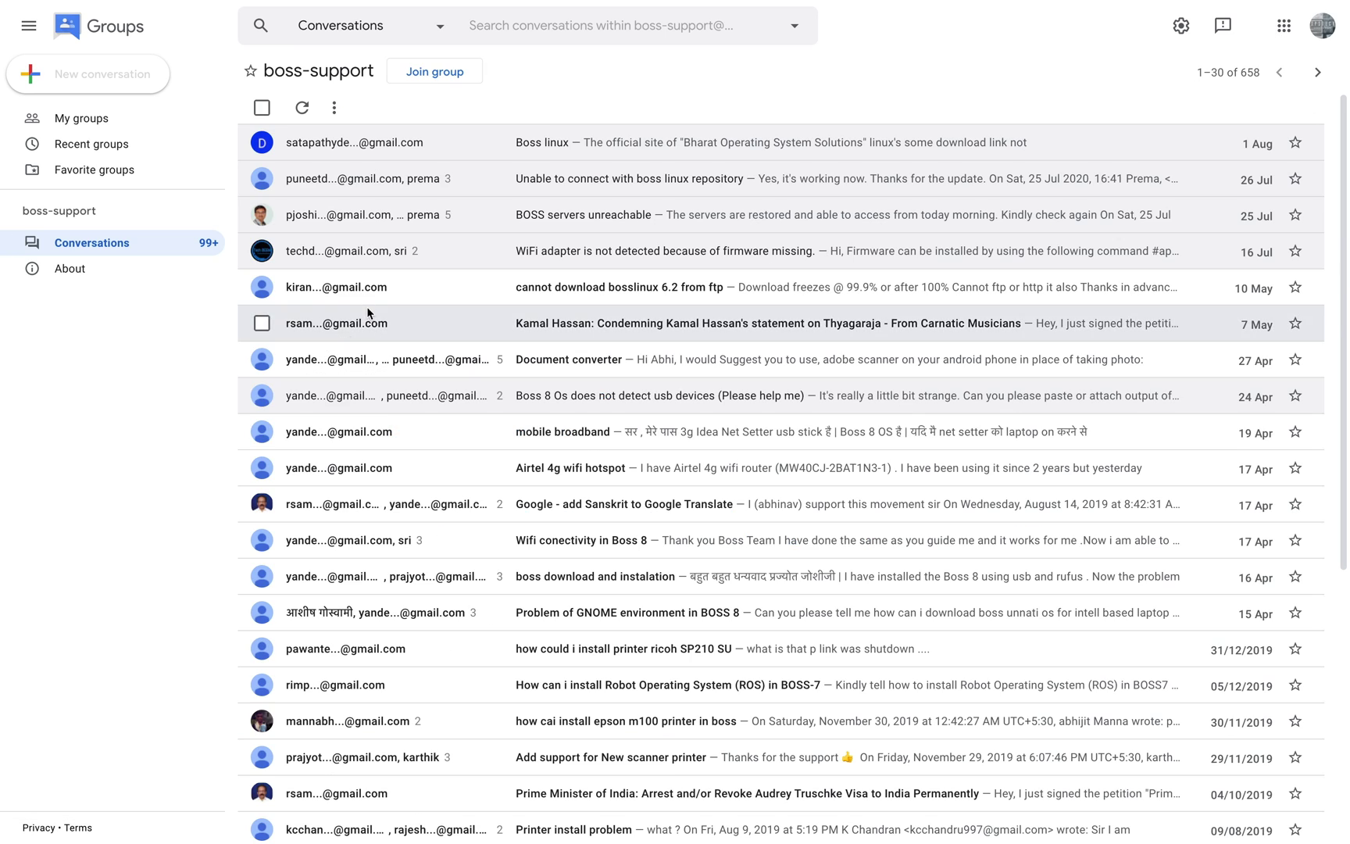
left_click(464, 395)
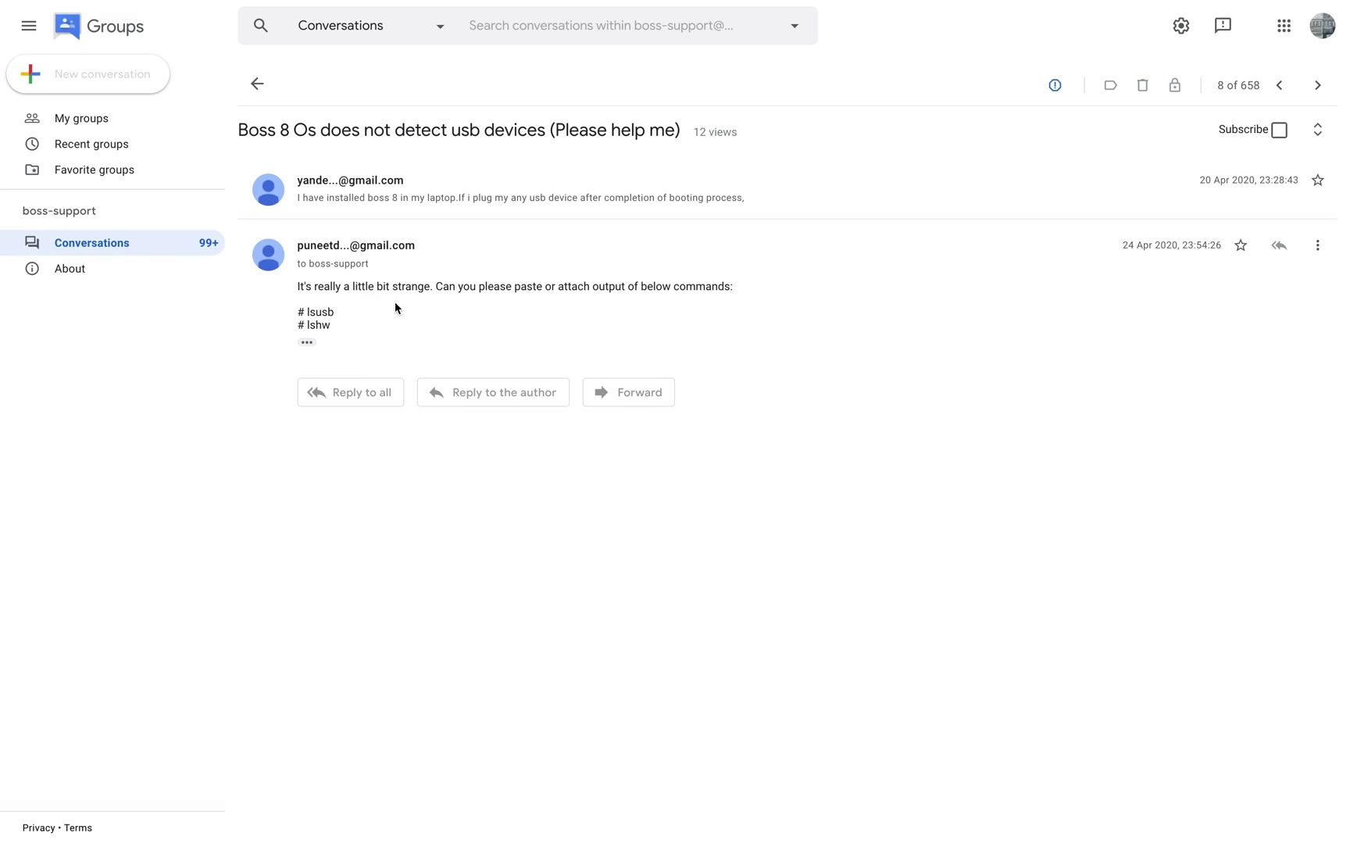
left_click(260, 89)
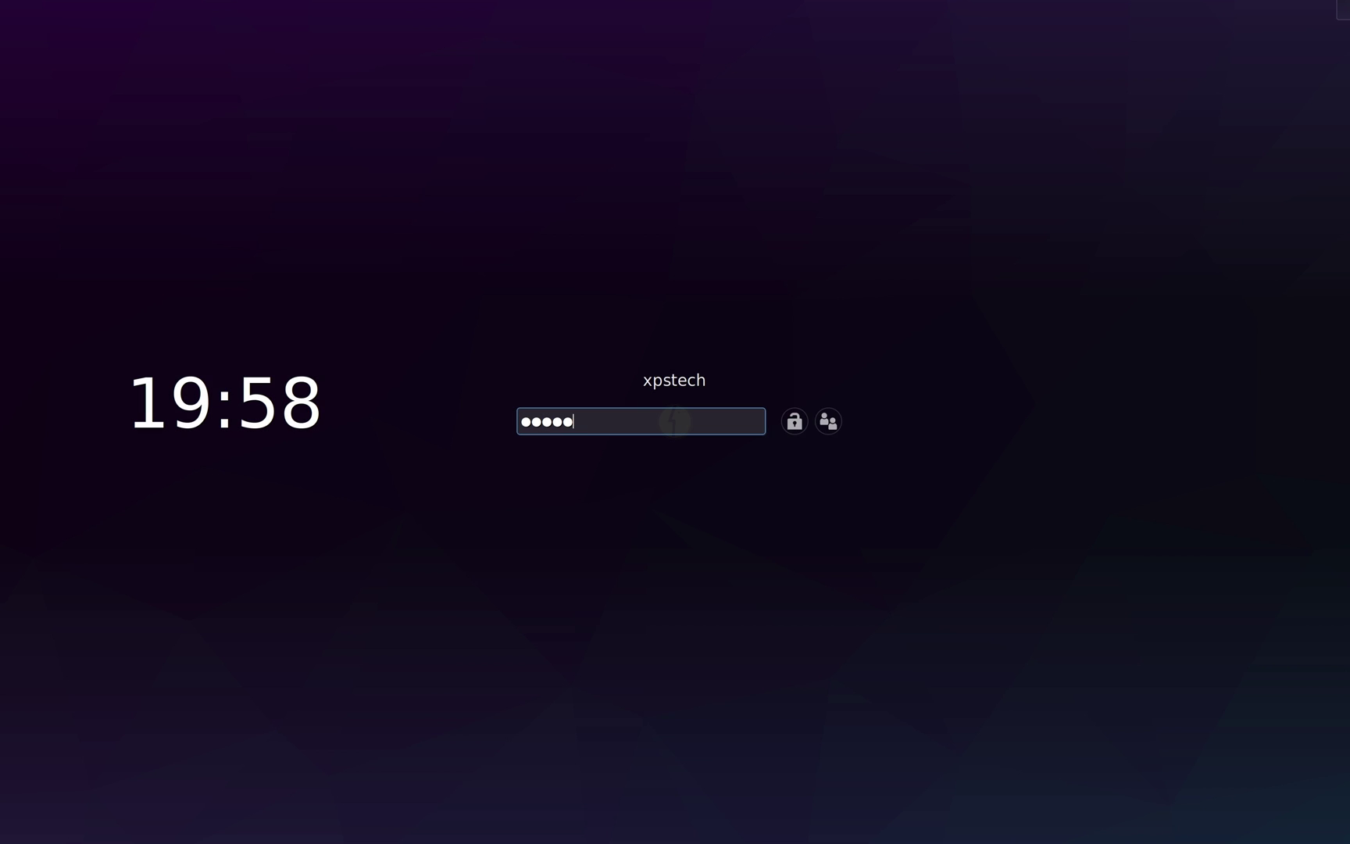
Step: Unlock the session, return Chromium to the bosslinux.in home page, and minimise it
key("Return")
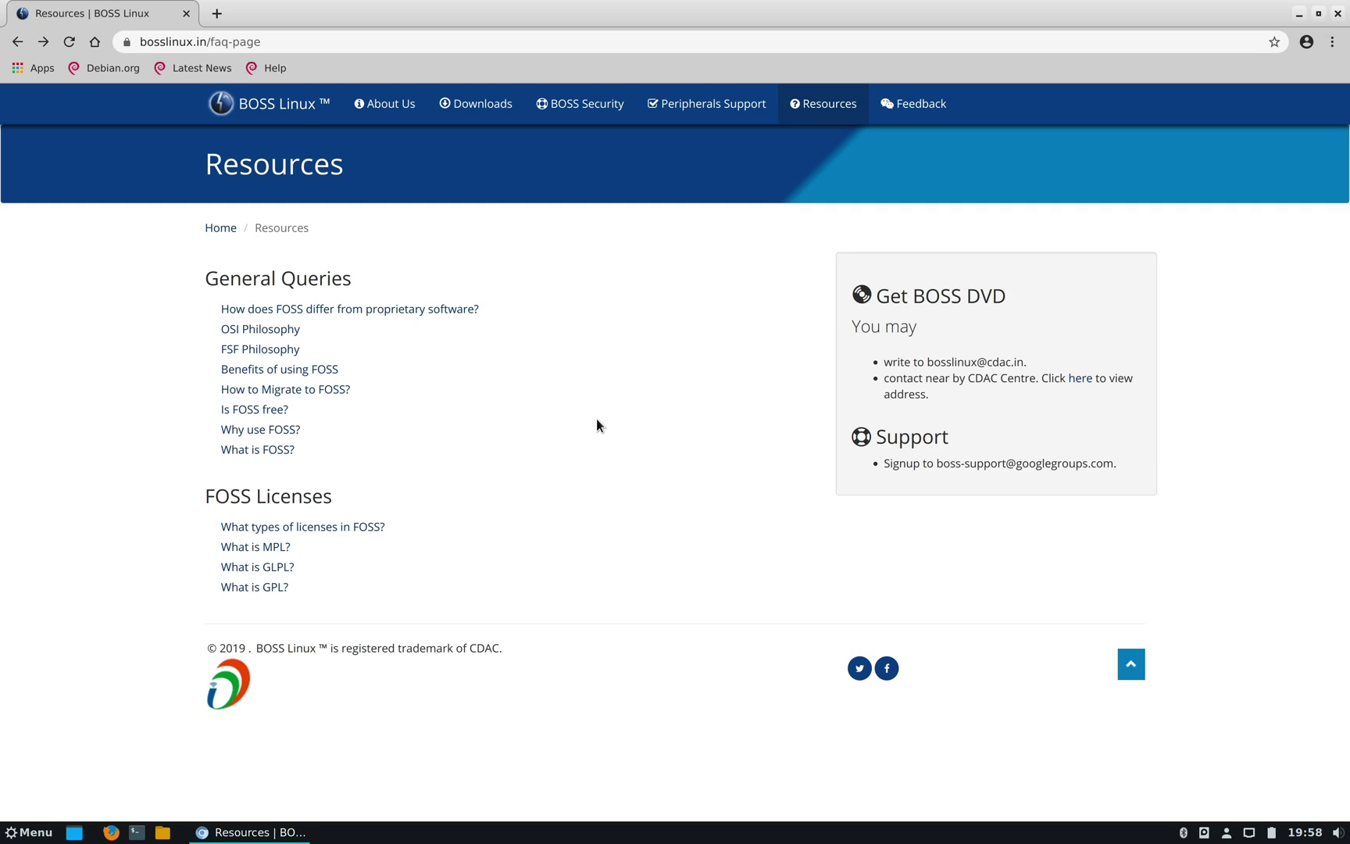
left_click(280, 105)
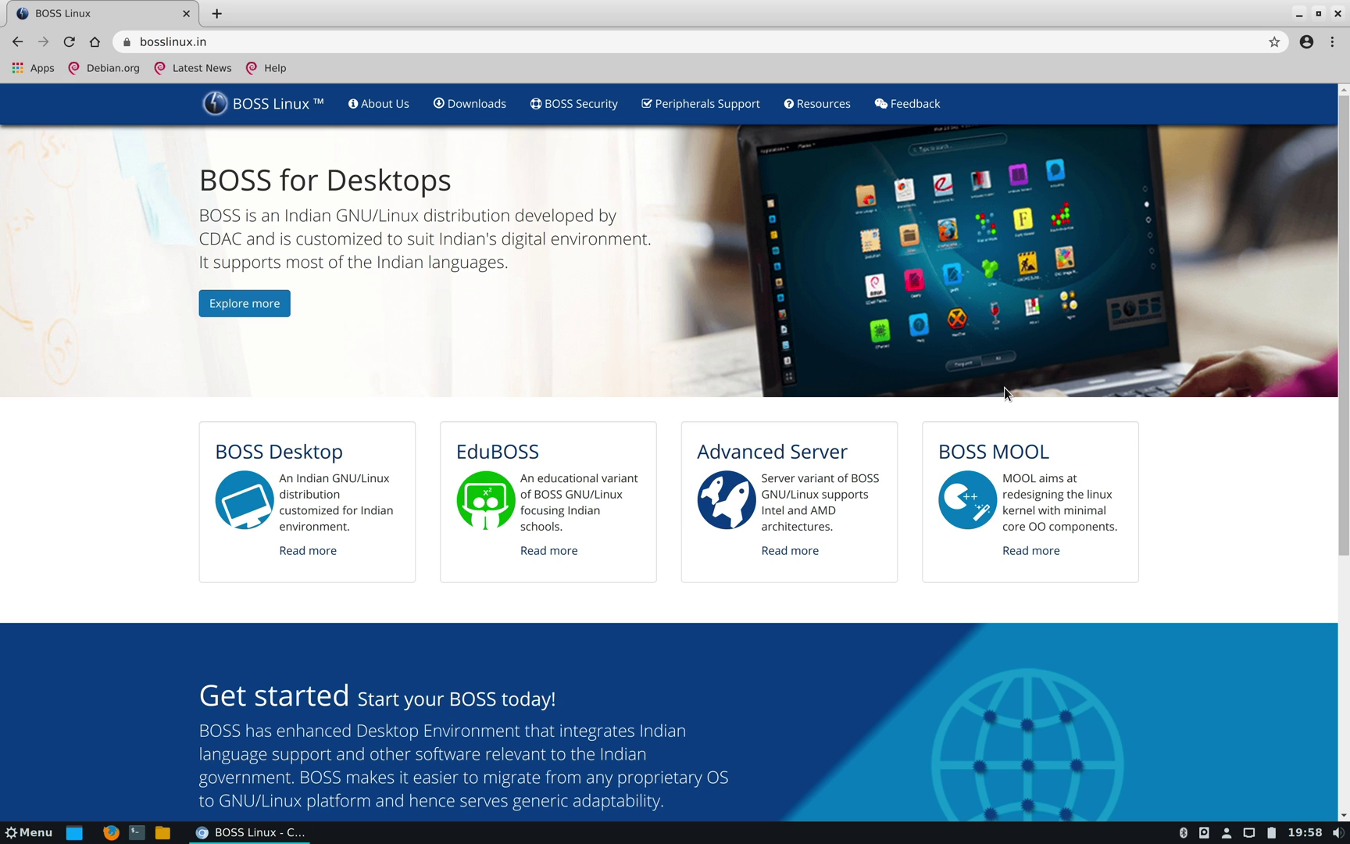
left_click(27, 832)
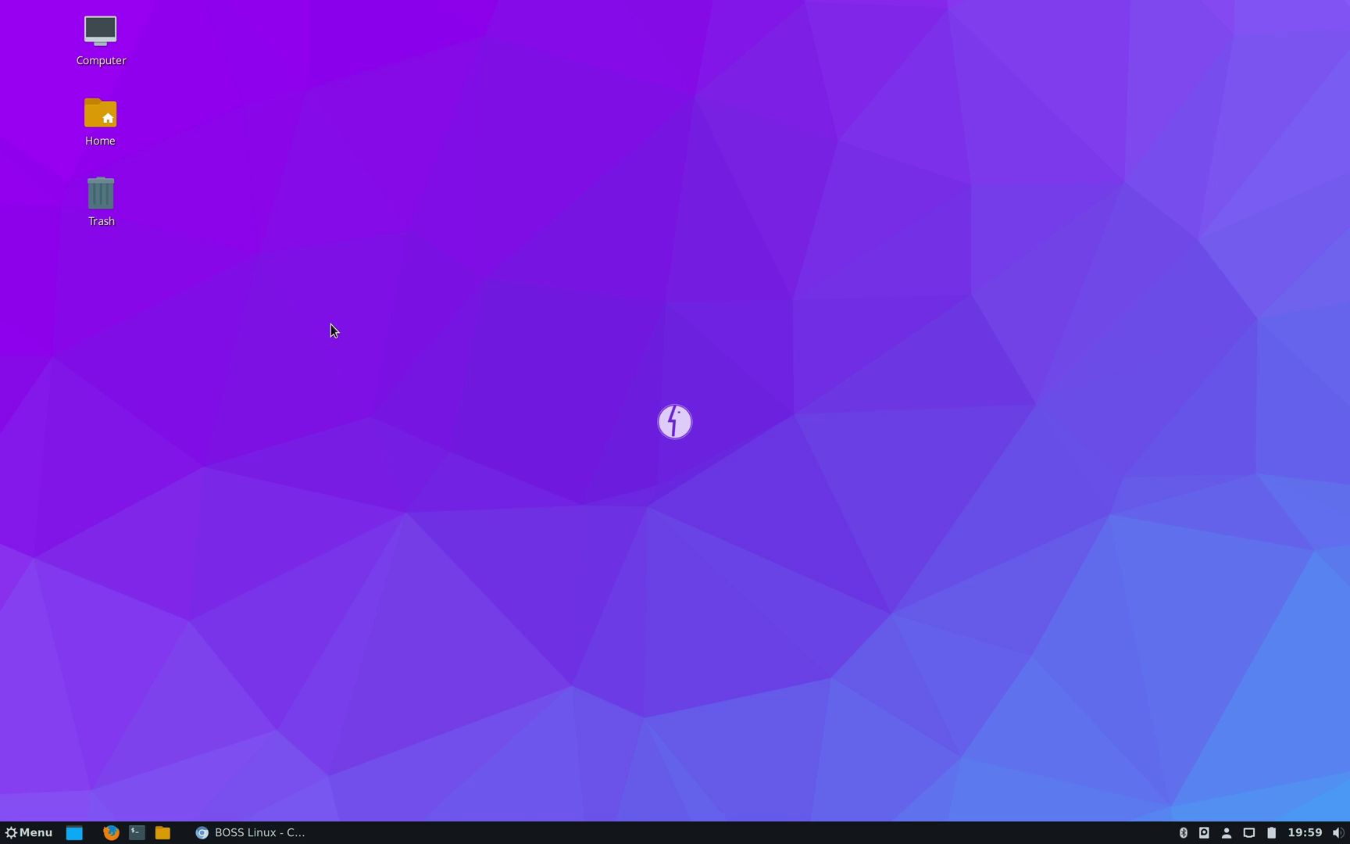
double_click(101, 117)
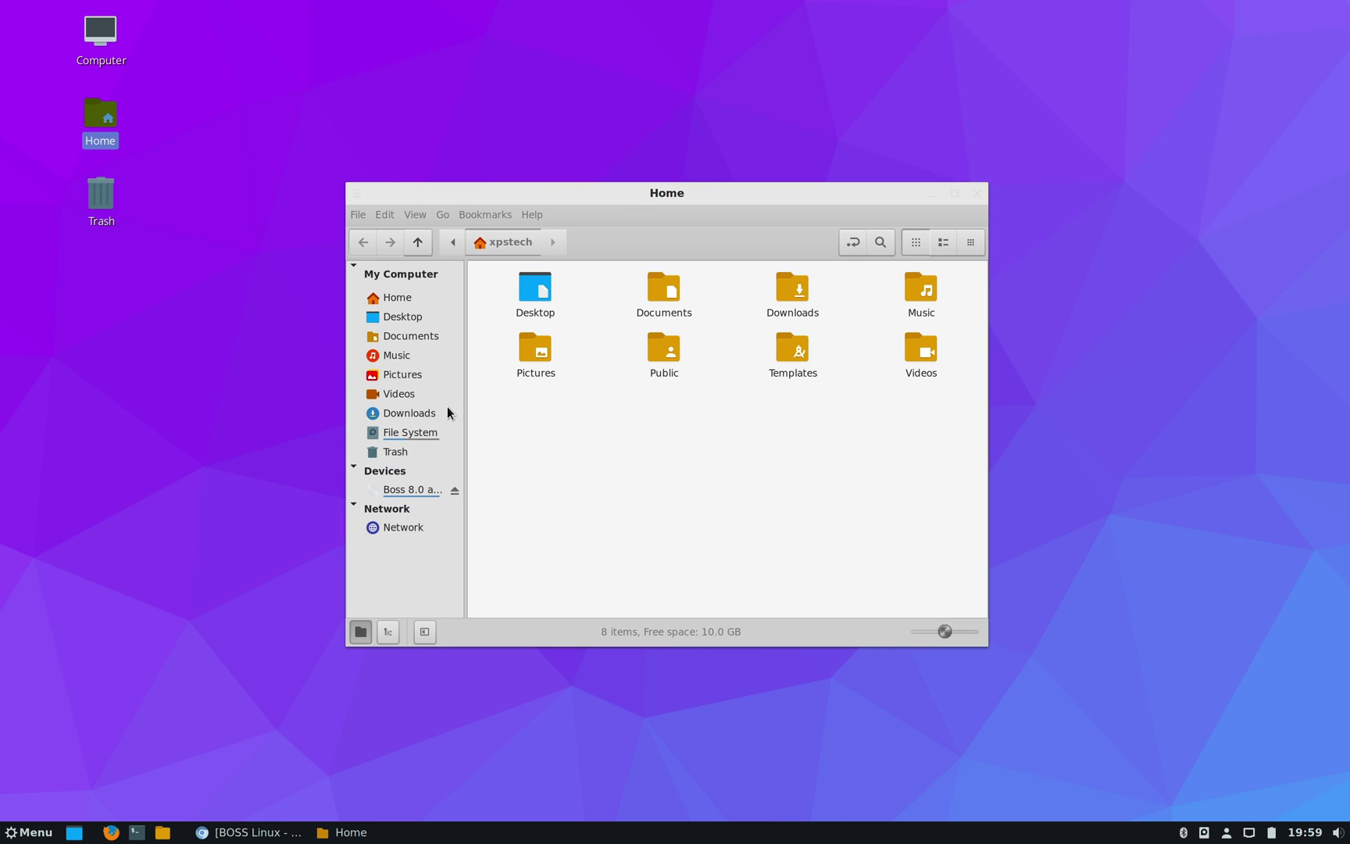
left_click(420, 332)
left_click(411, 355)
left_click(416, 335)
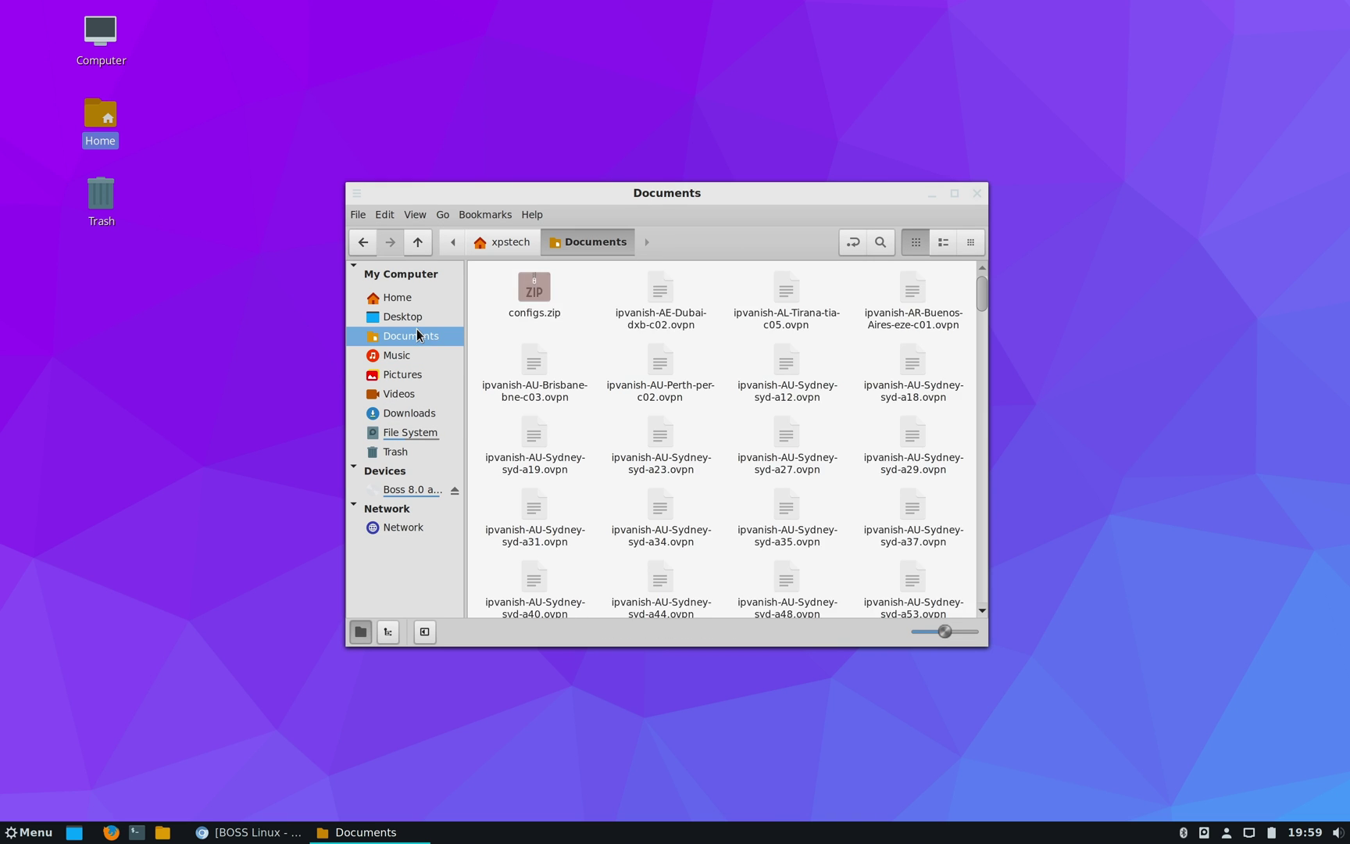
scroll(600, 469, "down", 2)
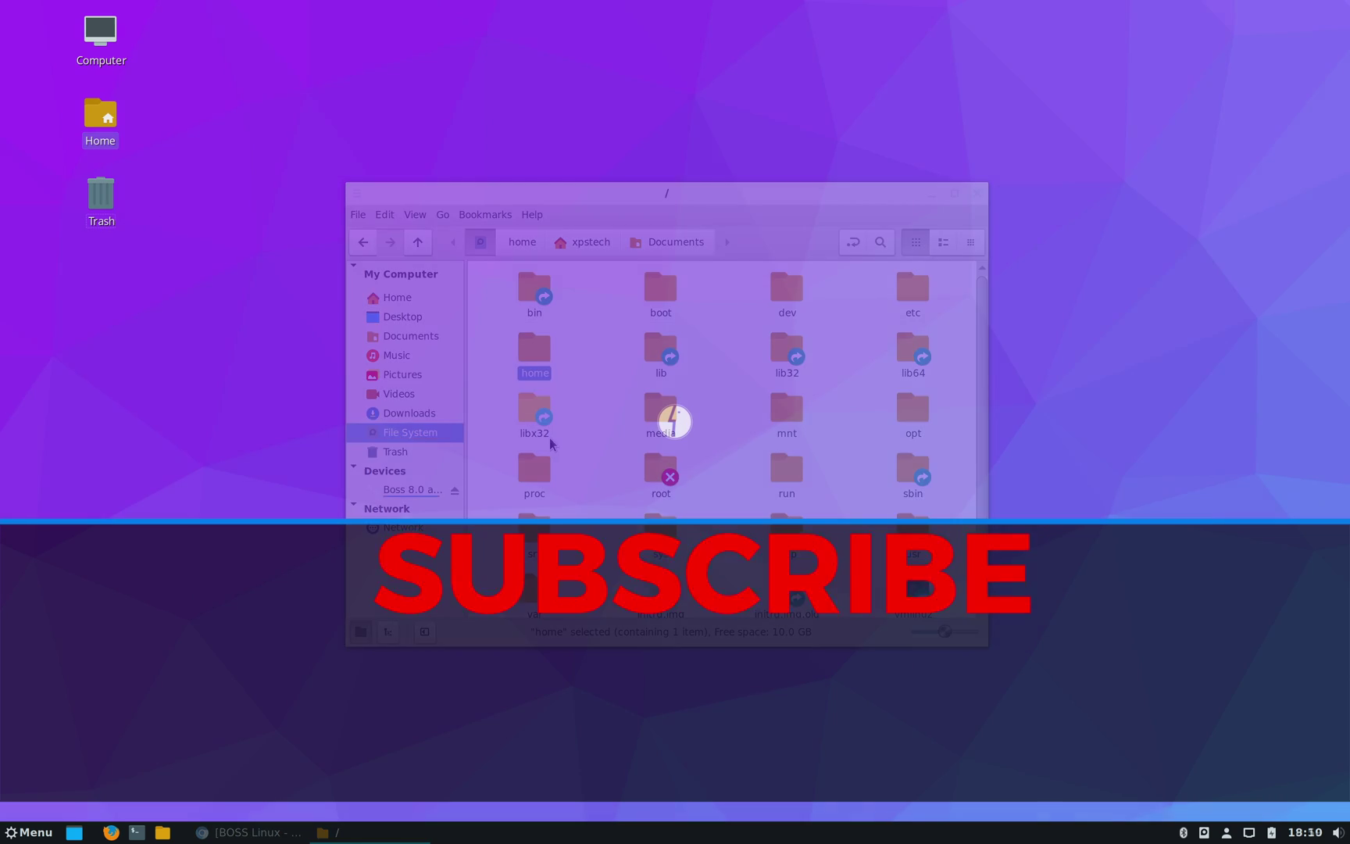